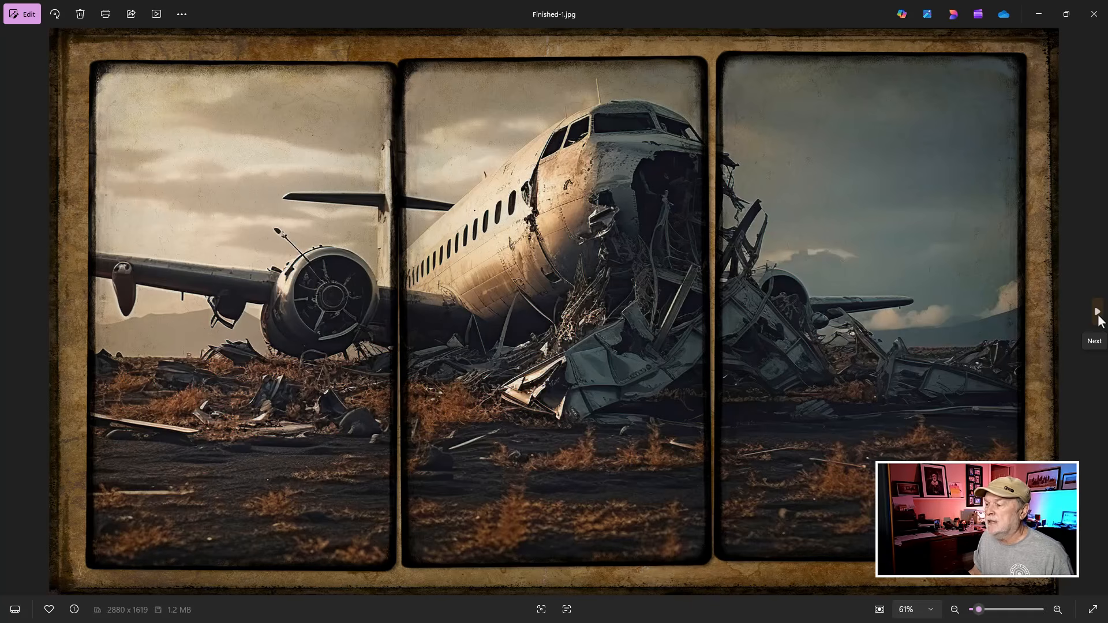
Step: Browse through the finished sample images, starting from Finished-1.jpg
{"action": "left_click", "coordinate": [1096, 314]}
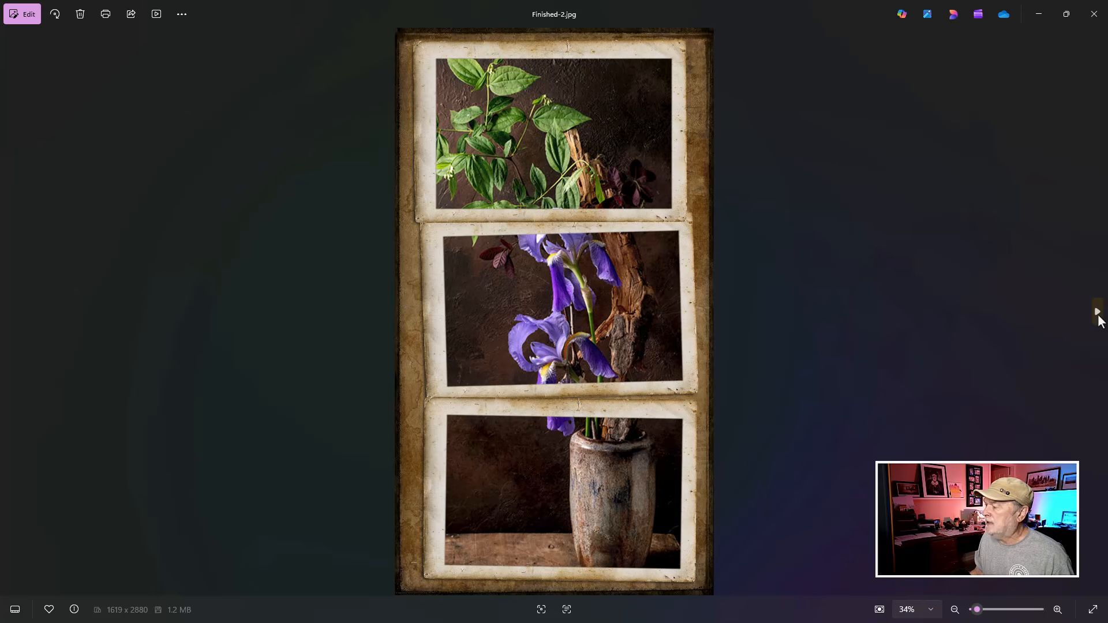
{"action": "left_click", "coordinate": [1097, 312]}
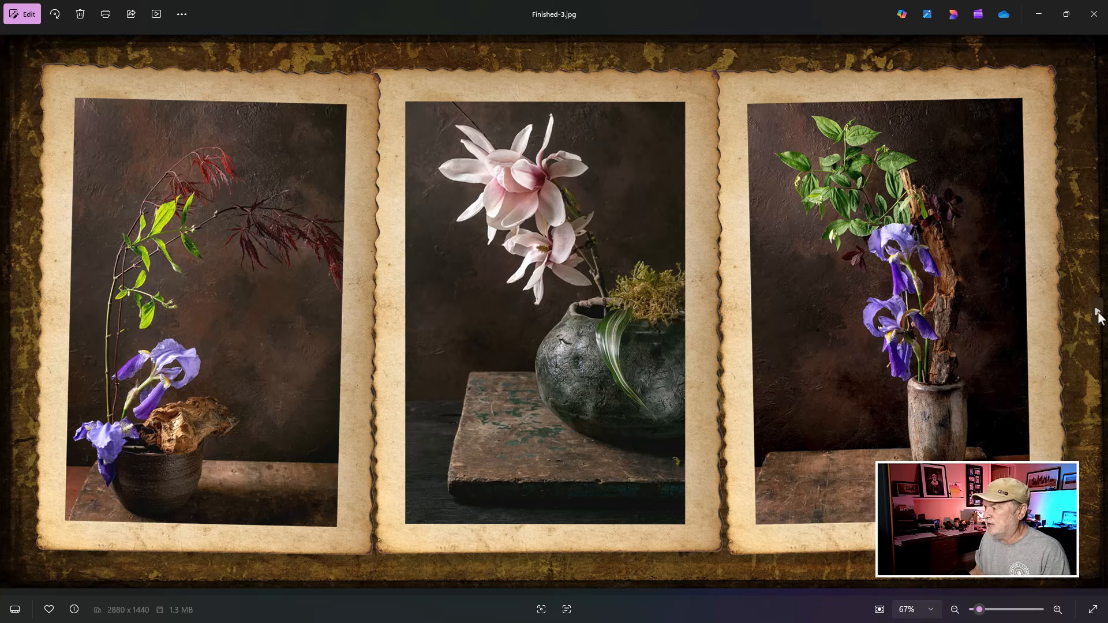
{"action": "left_click", "coordinate": [1098, 317]}
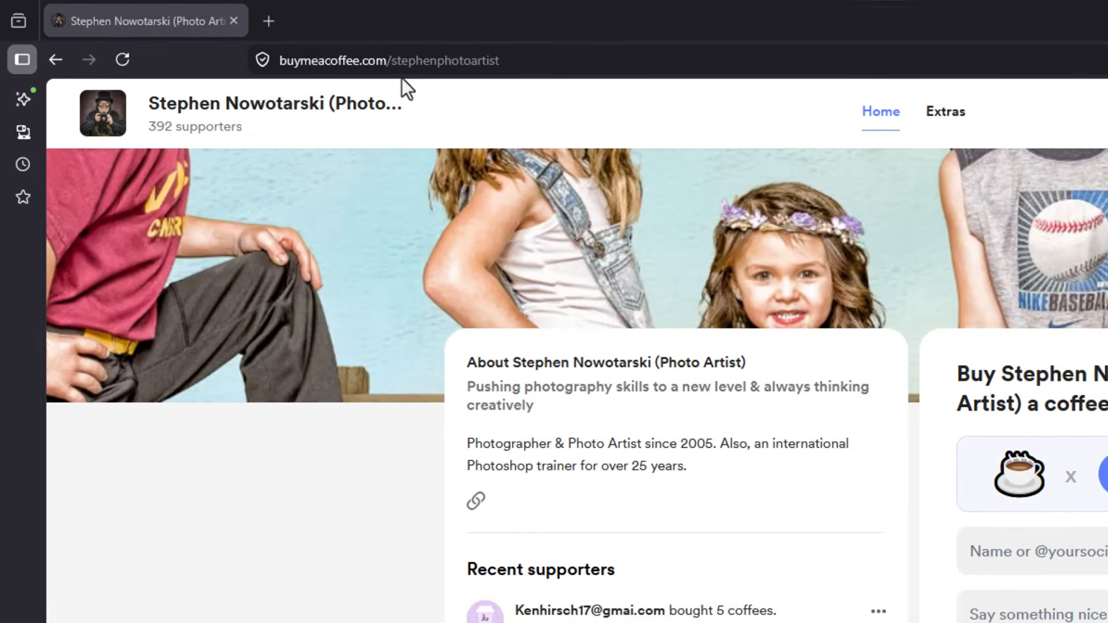
Step: Switch to the Buy Me a Coffee page and view the "3 - Custom Frame Design Templates" product in its Extras
{"action": "key", "text": "ctrl"}
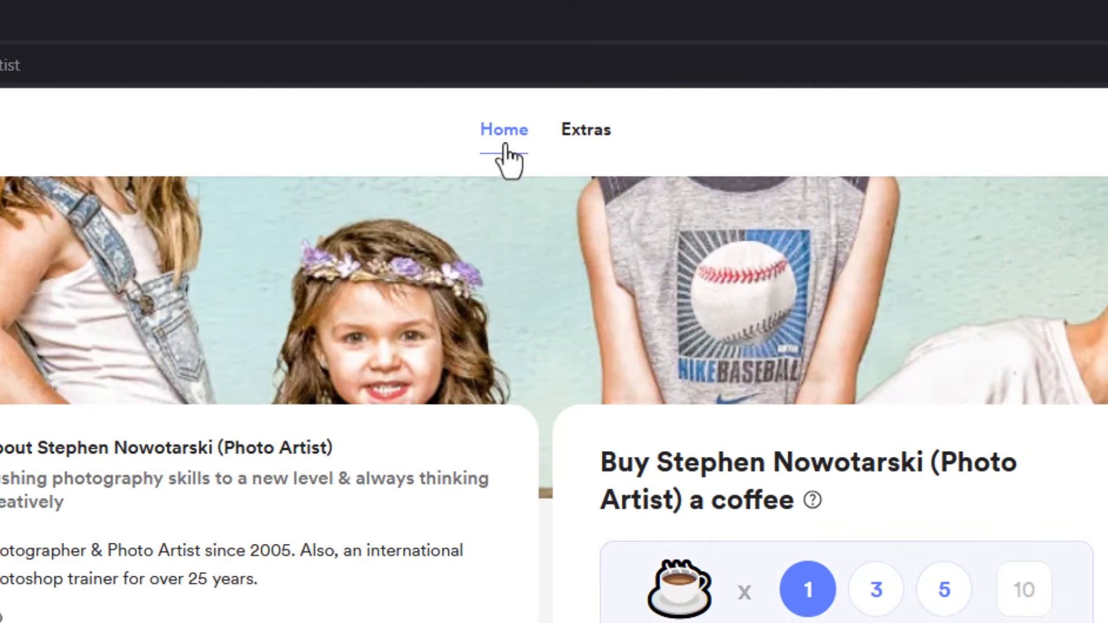
{"action": "key", "text": "ctrl"}
{"action": "left_click", "coordinate": [584, 134]}
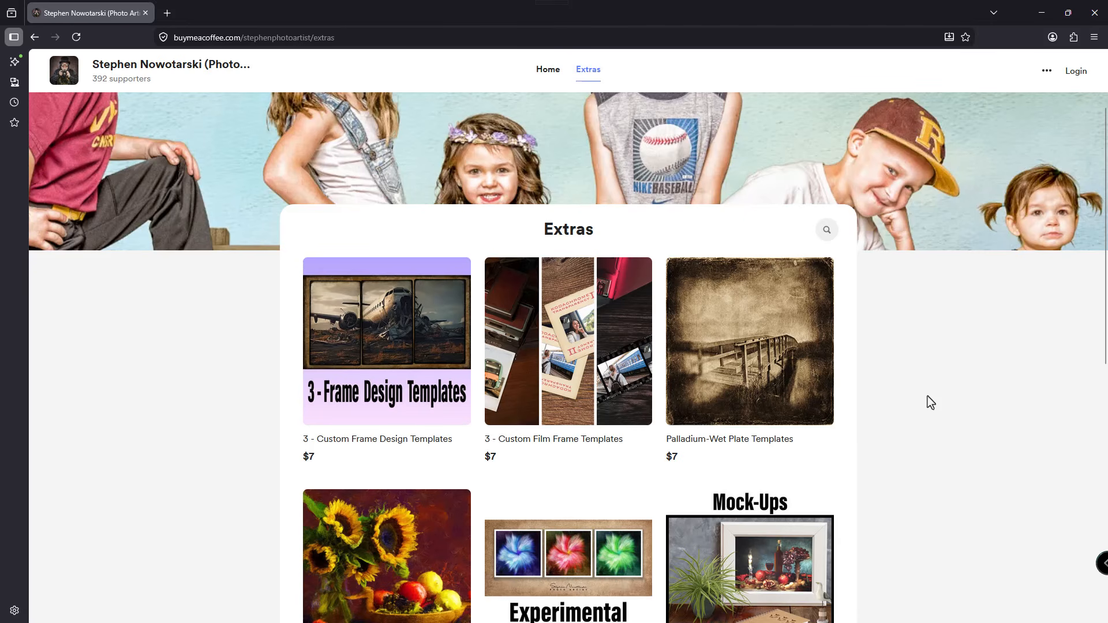
{"action": "scroll", "coordinate": [926, 396], "scroll_direction": "down", "scroll_amount": 1}
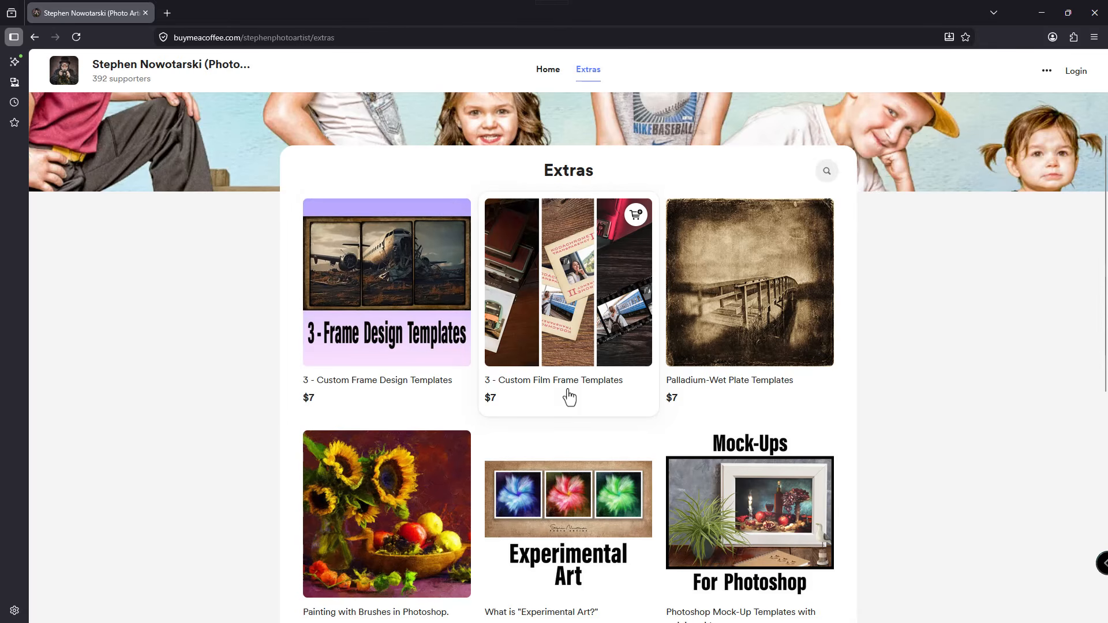
{"action": "left_click", "coordinate": [404, 346]}
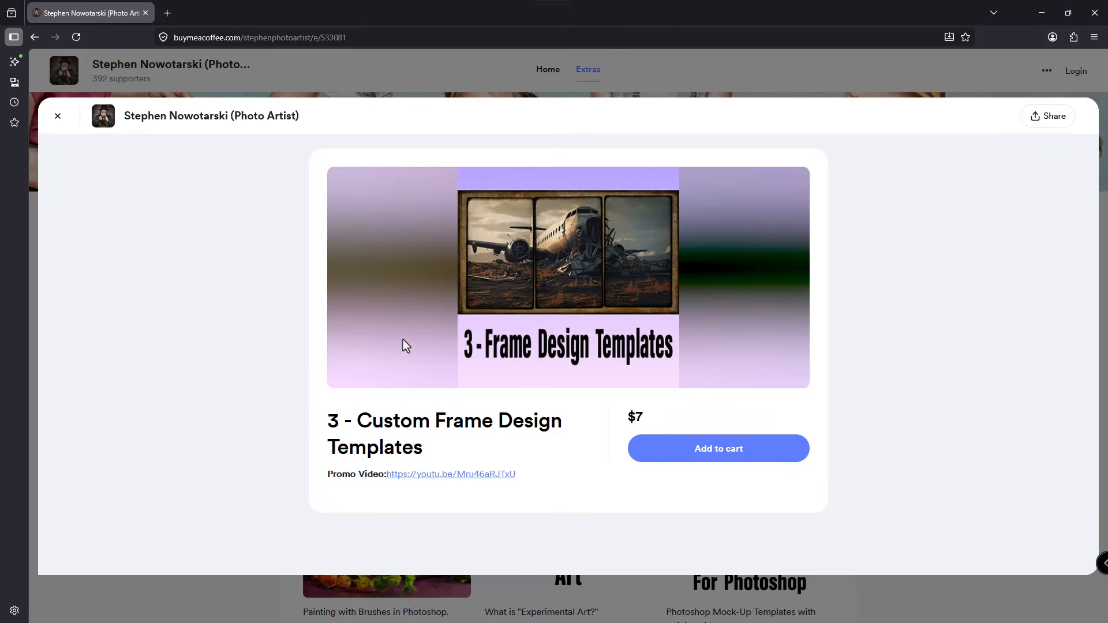
{"action": "left_click", "coordinate": [463, 478]}
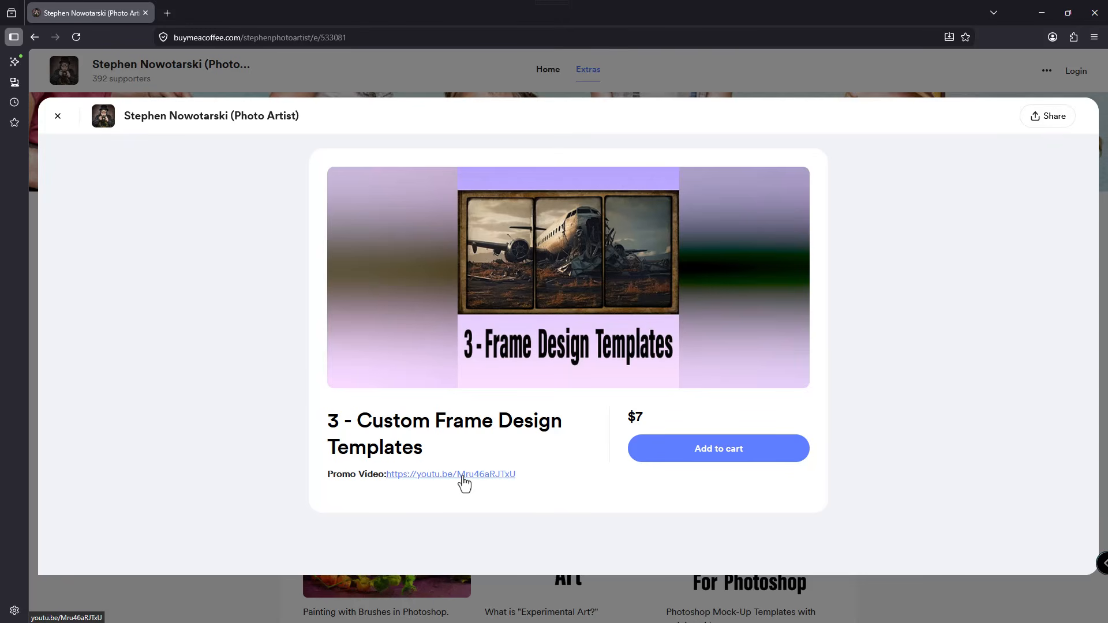
{"action": "left_click", "coordinate": [712, 451]}
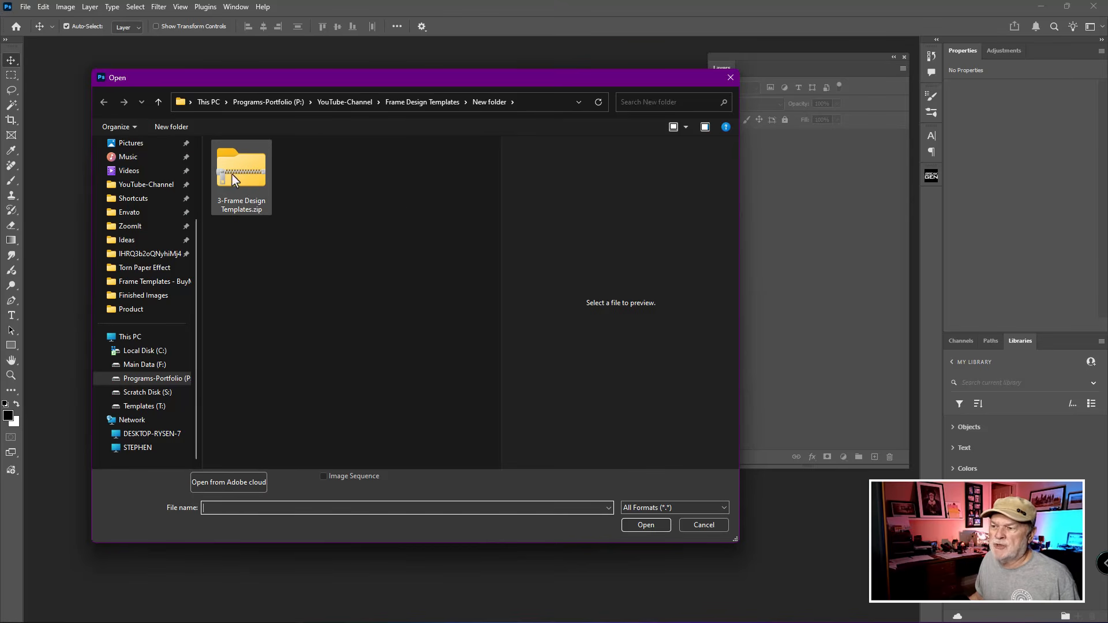
Step: In Photoshop's Open dialog, extract 3-Frame Design Templates.zip into the suggested 3-Frame Design Templates folder
{"action": "left_click", "coordinate": [249, 183]}
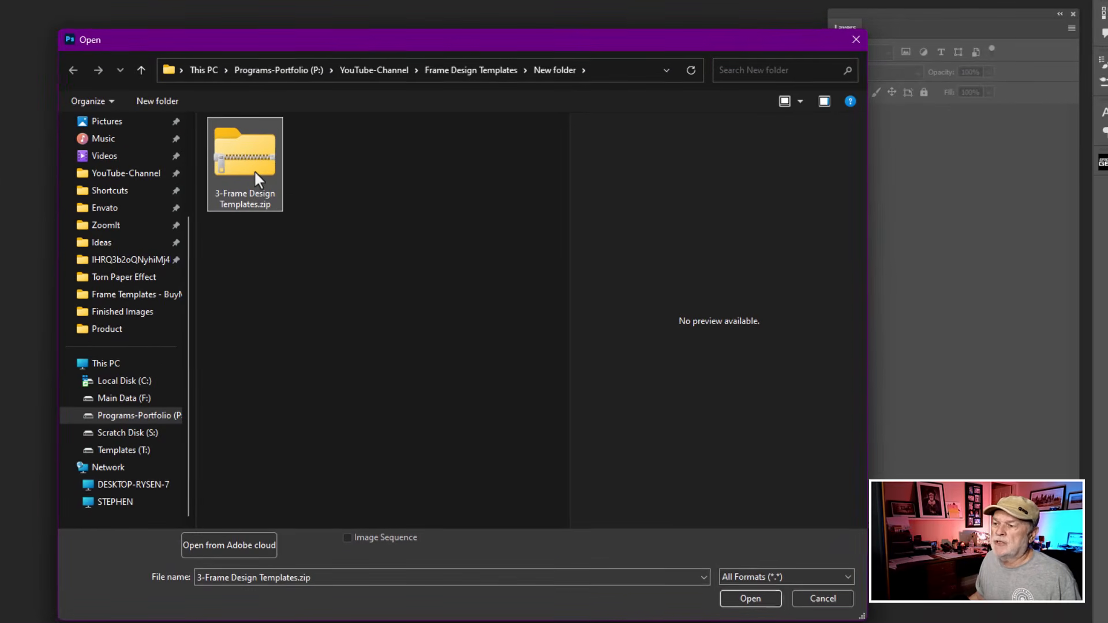
{"action": "right_click", "coordinate": [254, 171]}
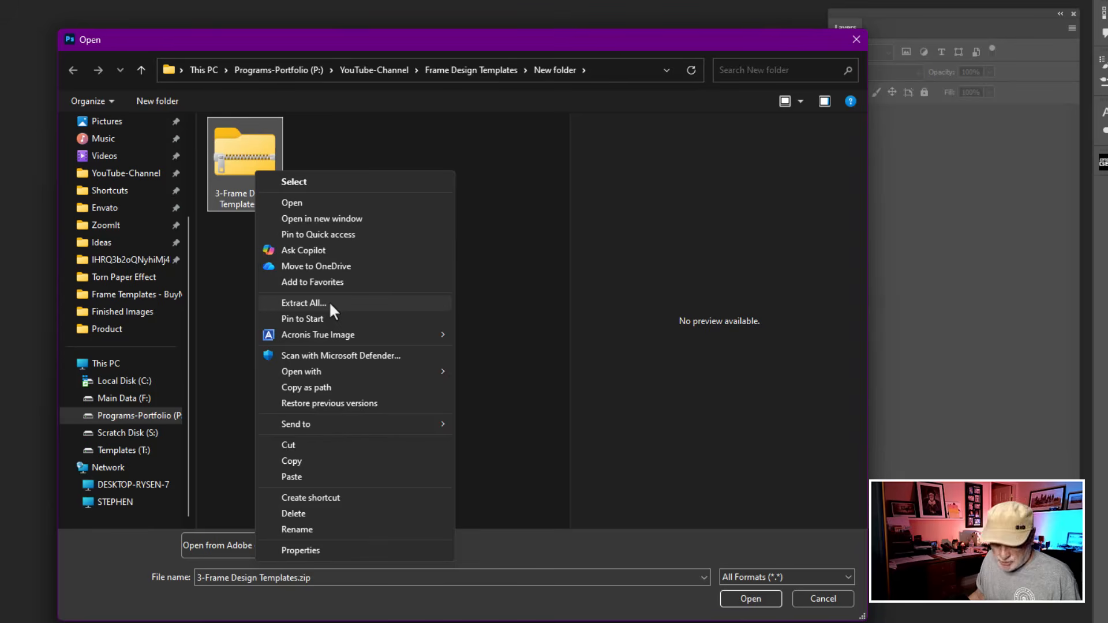
{"action": "left_click", "coordinate": [304, 303]}
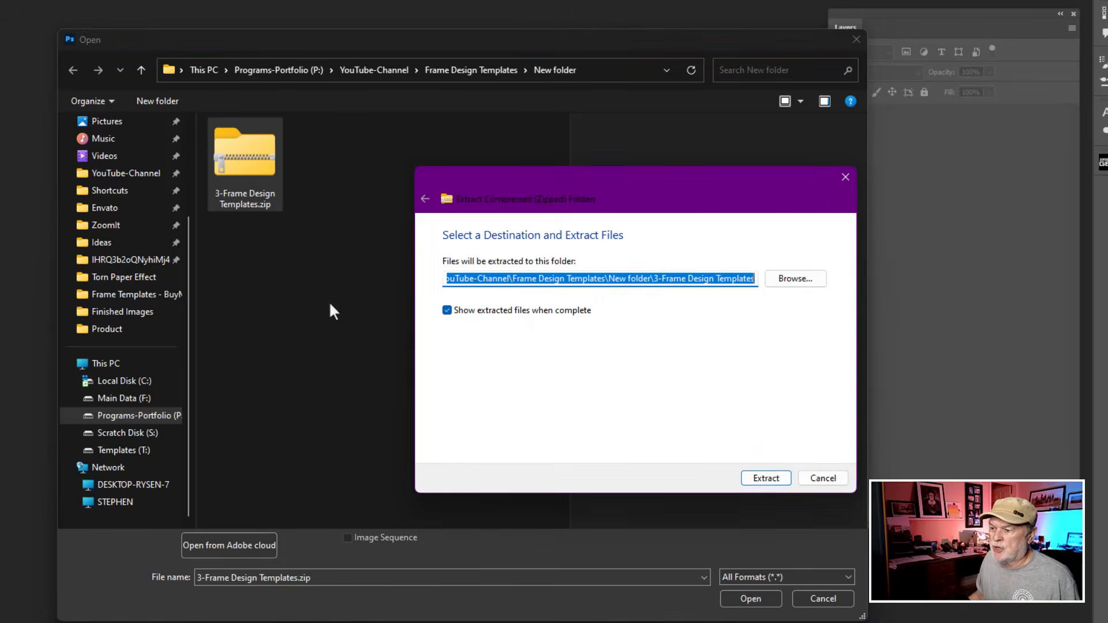
{"action": "left_click", "coordinate": [771, 480]}
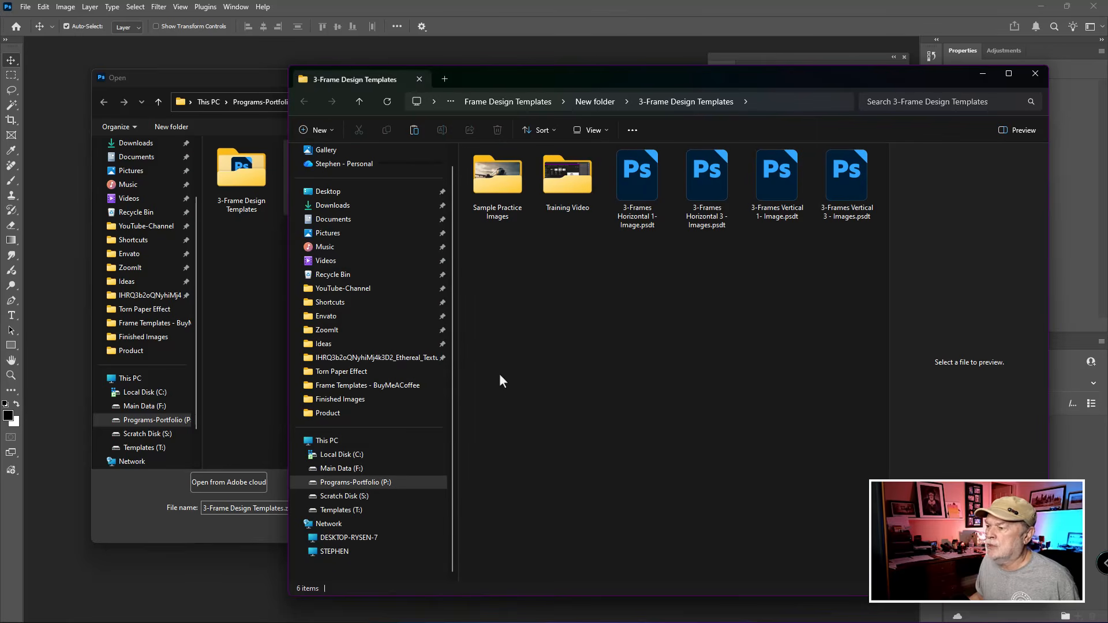
Step: Open the Sample Practice Images folder and preview the airplane, fashion and still life pictures
{"action": "left_click_drag", "start_coordinate": [629, 81], "coordinate": [448, 70]}
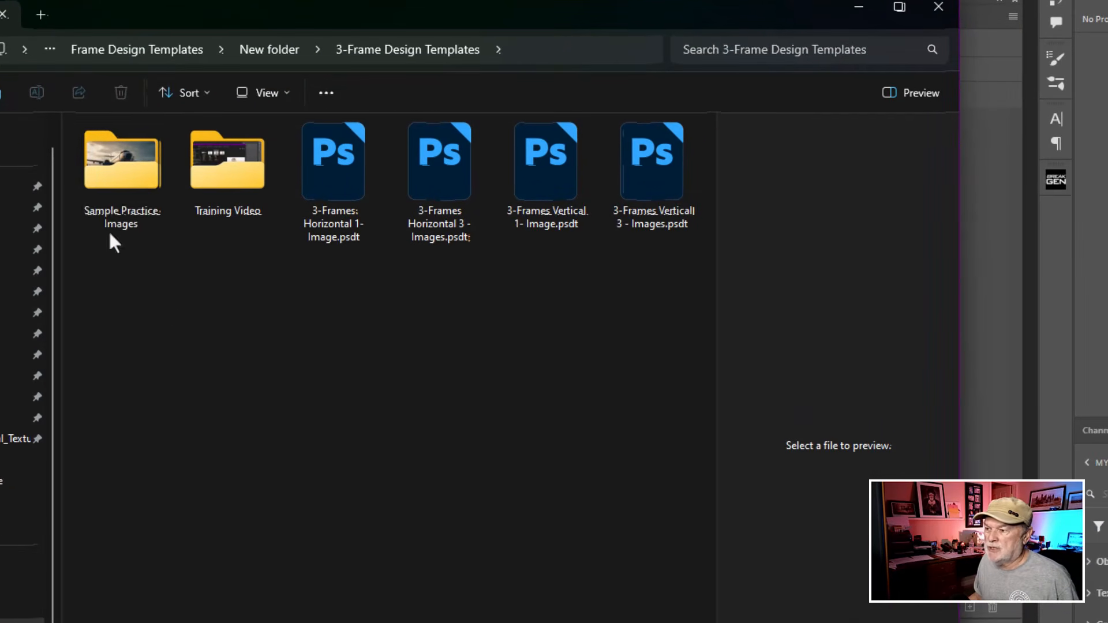
{"action": "left_click", "coordinate": [317, 171]}
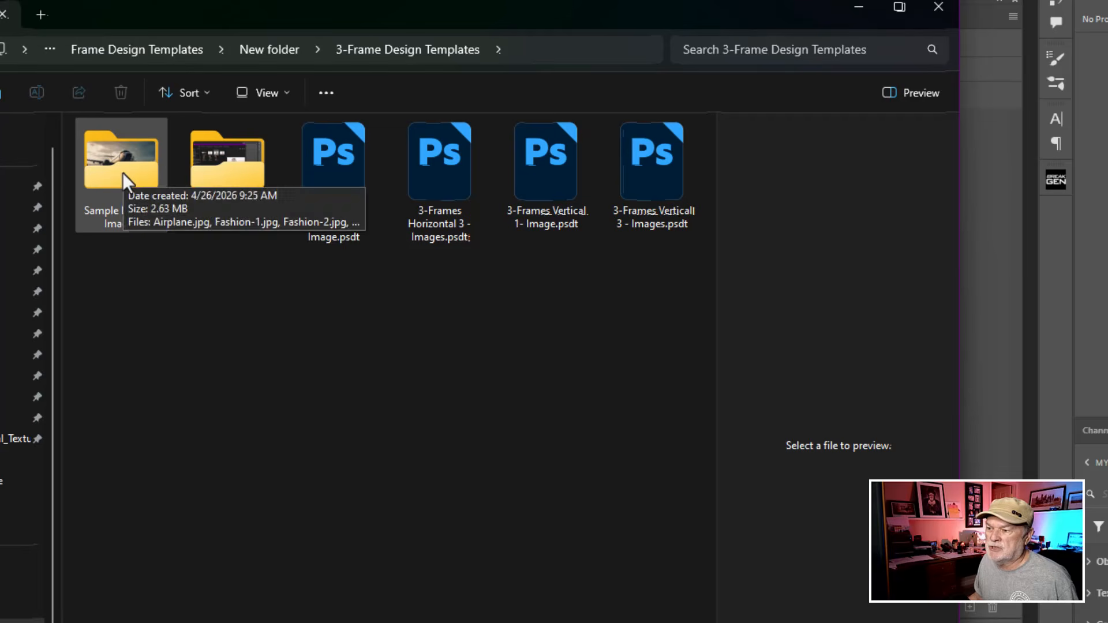
{"action": "double_click", "coordinate": [122, 172]}
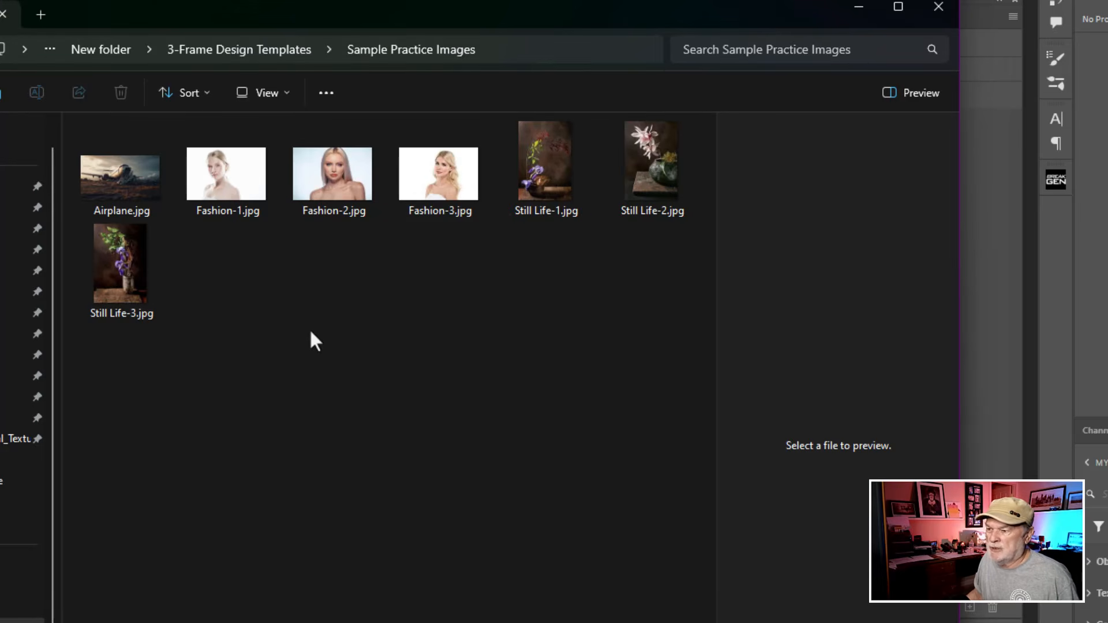
{"action": "left_click", "coordinate": [137, 196]}
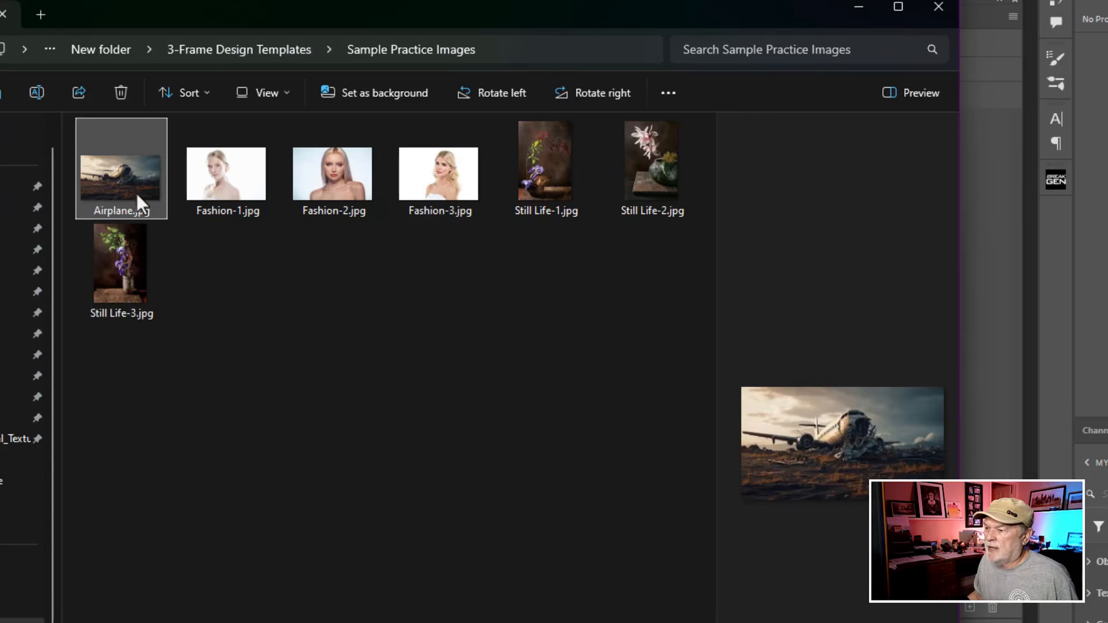
{"action": "left_click", "coordinate": [248, 184]}
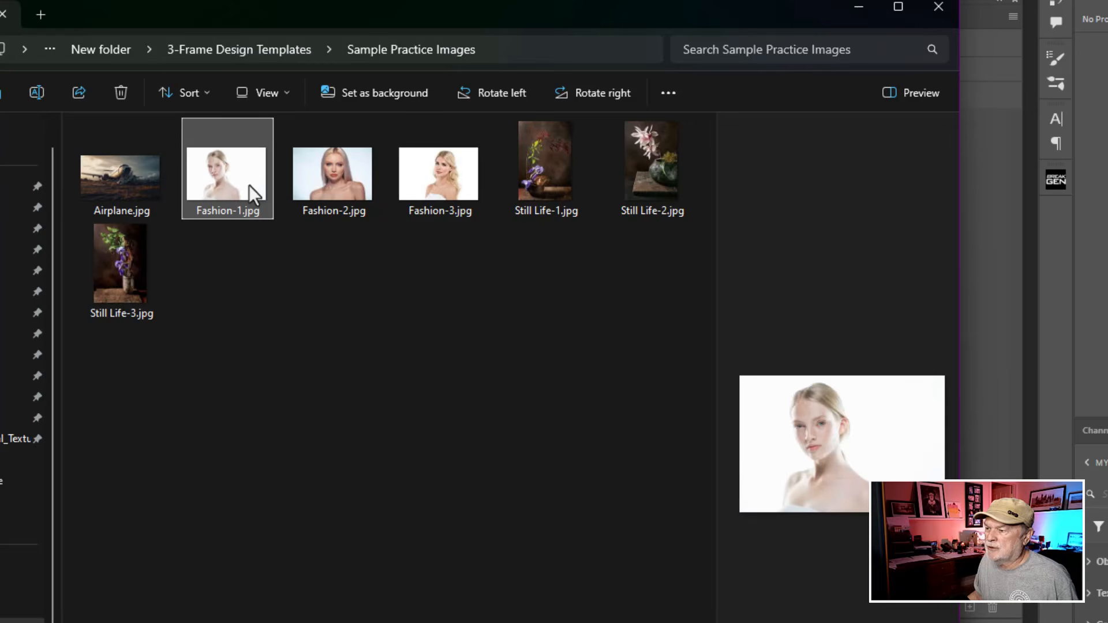
{"action": "left_click", "coordinate": [317, 182]}
{"action": "left_click", "coordinate": [438, 183]}
{"action": "left_click", "coordinate": [559, 180]}
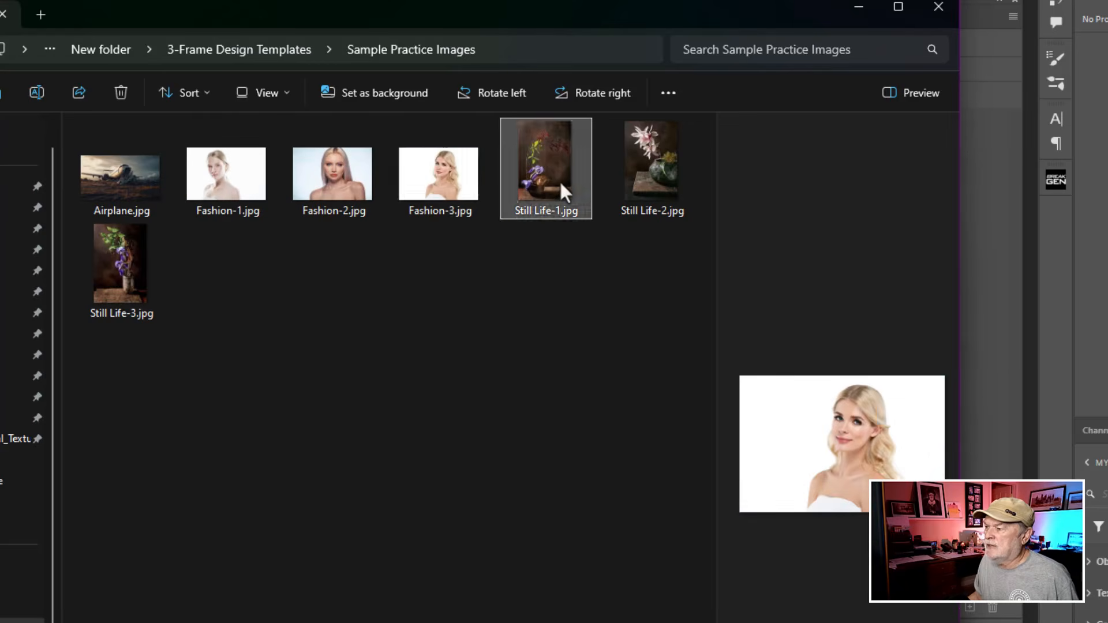
{"action": "left_click", "coordinate": [642, 171]}
{"action": "left_click", "coordinate": [118, 257]}
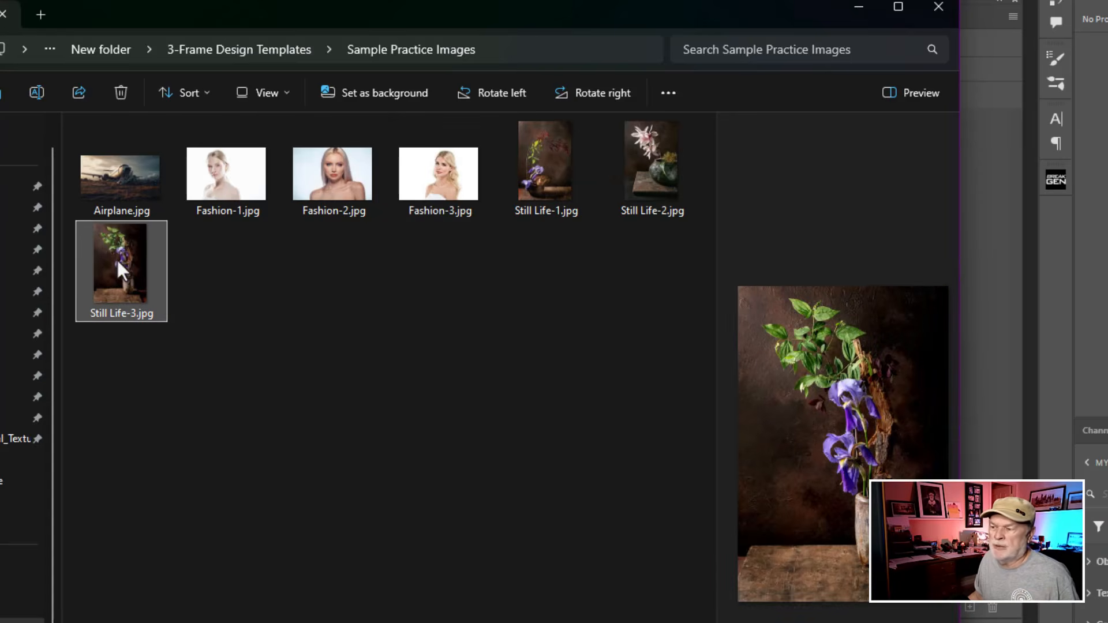
{"action": "left_click", "coordinate": [96, 196]}
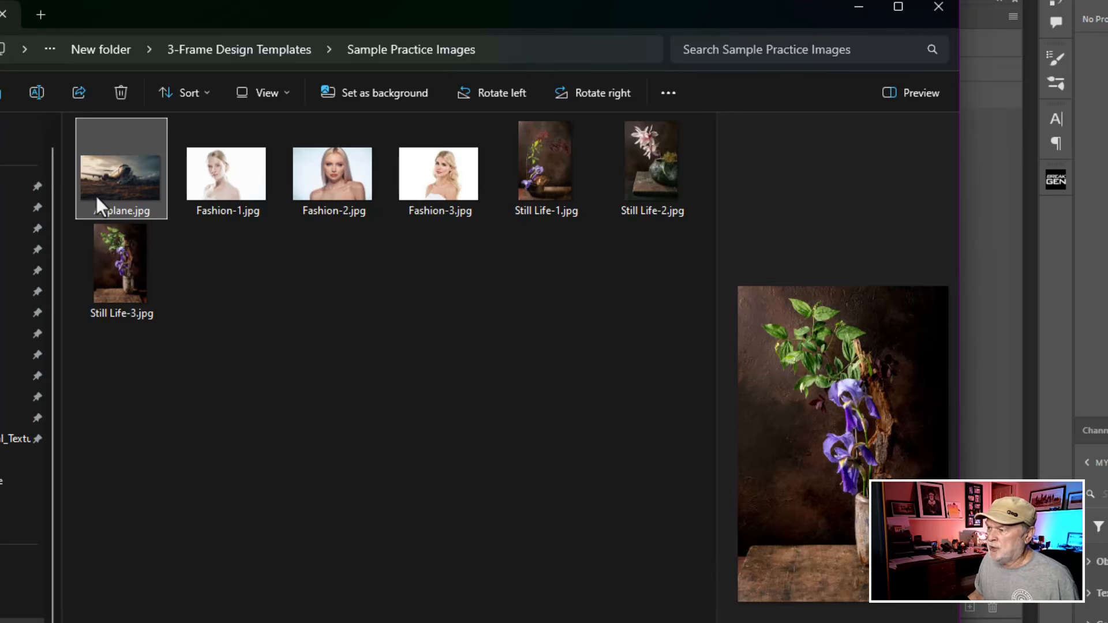
Step: Return to the 3-Frame Design Templates folder and open its Training Video folder
{"action": "left_click", "coordinate": [285, 56]}
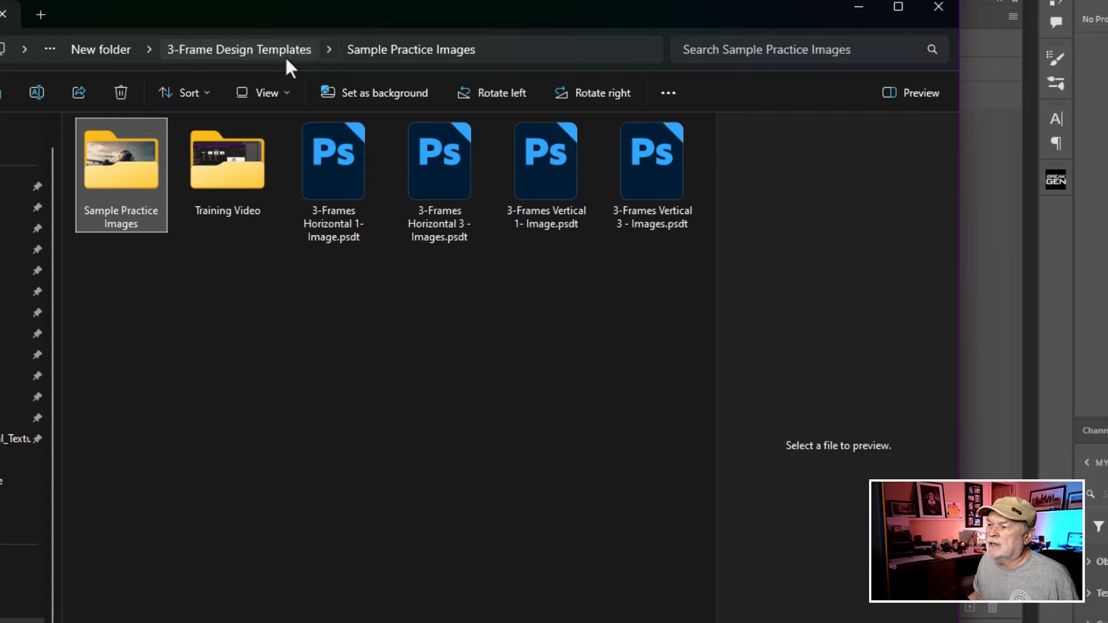
{"action": "left_click", "coordinate": [241, 161]}
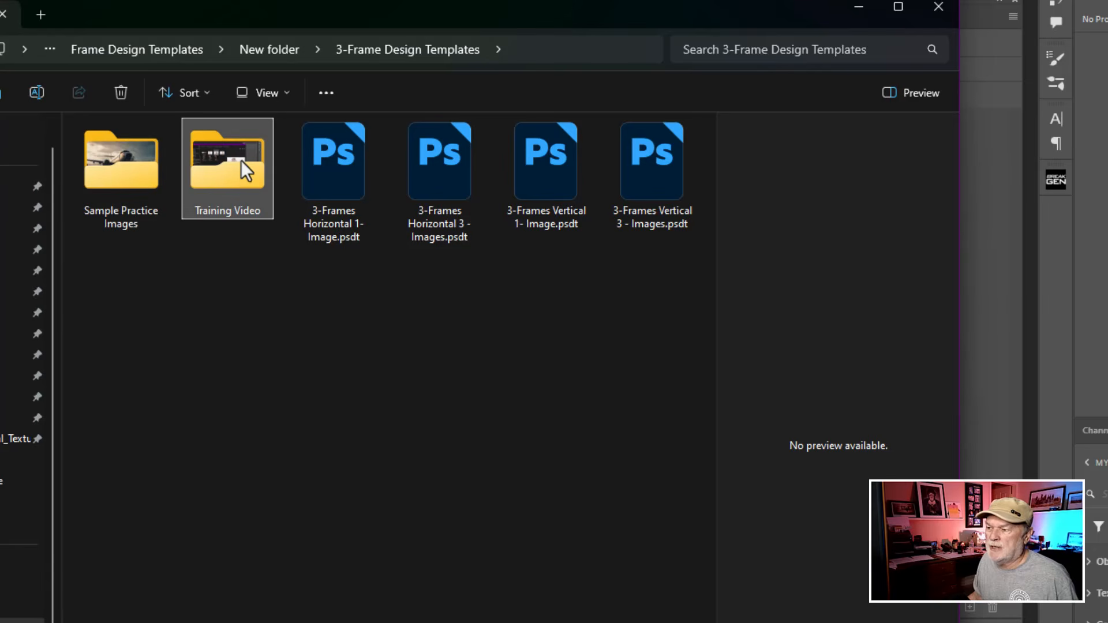
{"action": "left_click", "coordinate": [236, 170]}
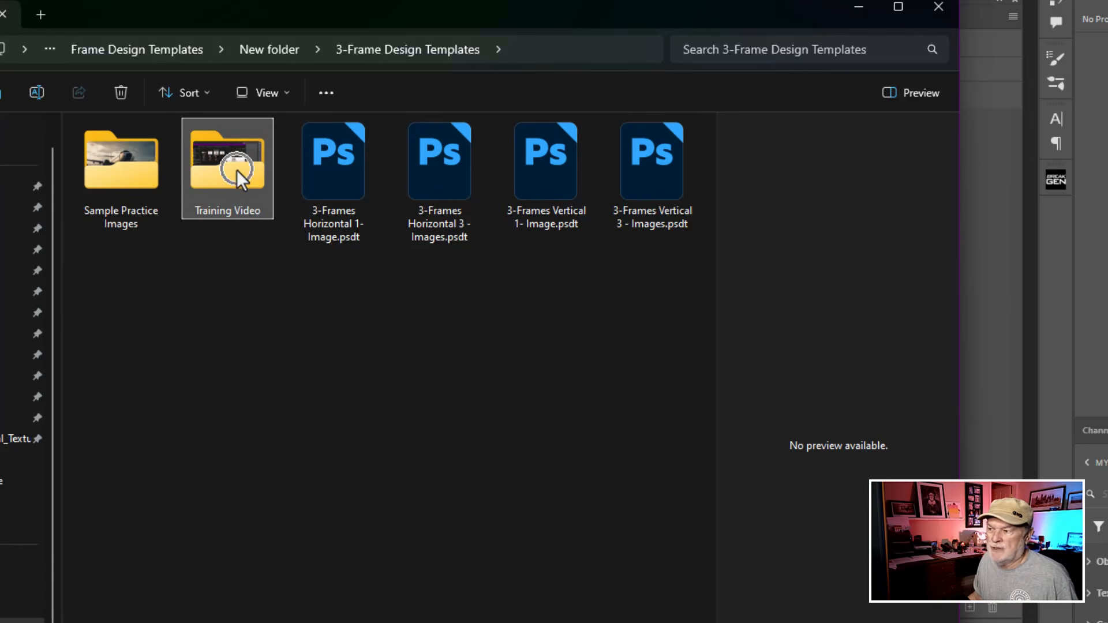
{"action": "left_click", "coordinate": [236, 169]}
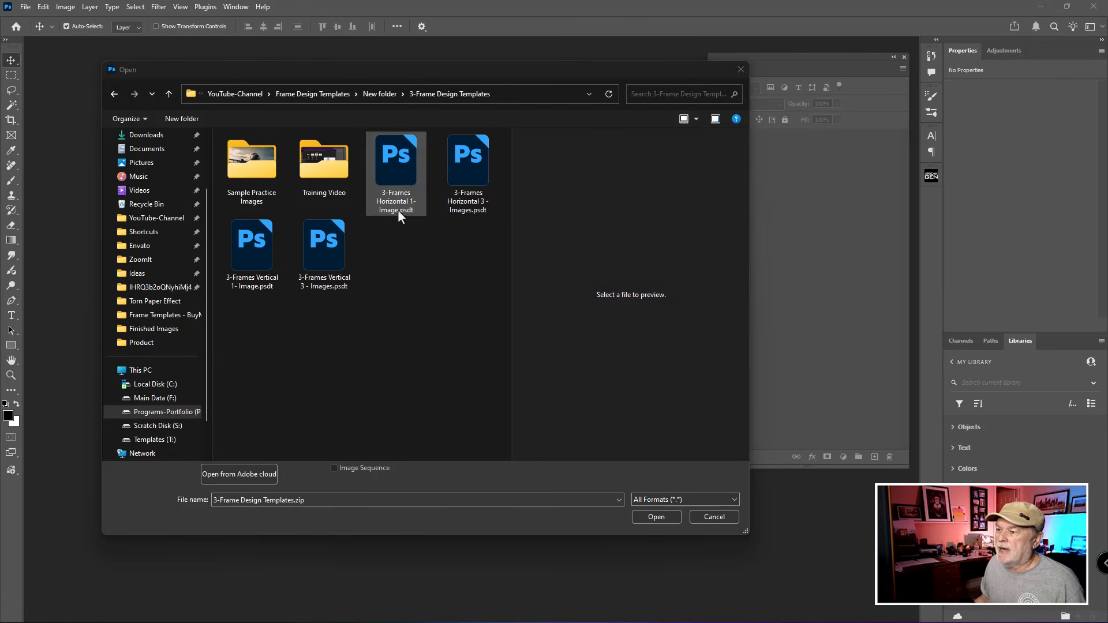
Step: Open all four .psdt templates from the 3-Frame Design Templates folder: both horizontal and both vertical versions
{"action": "left_click", "coordinate": [404, 180]}
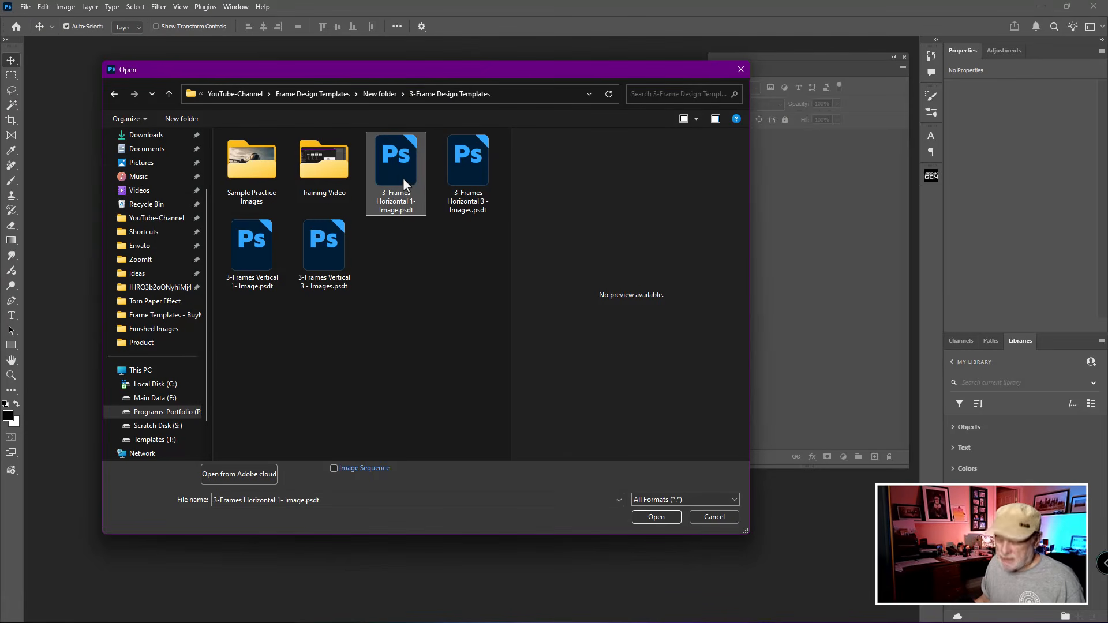
{"action": "left_click", "coordinate": [323, 249], "text": "shift"}
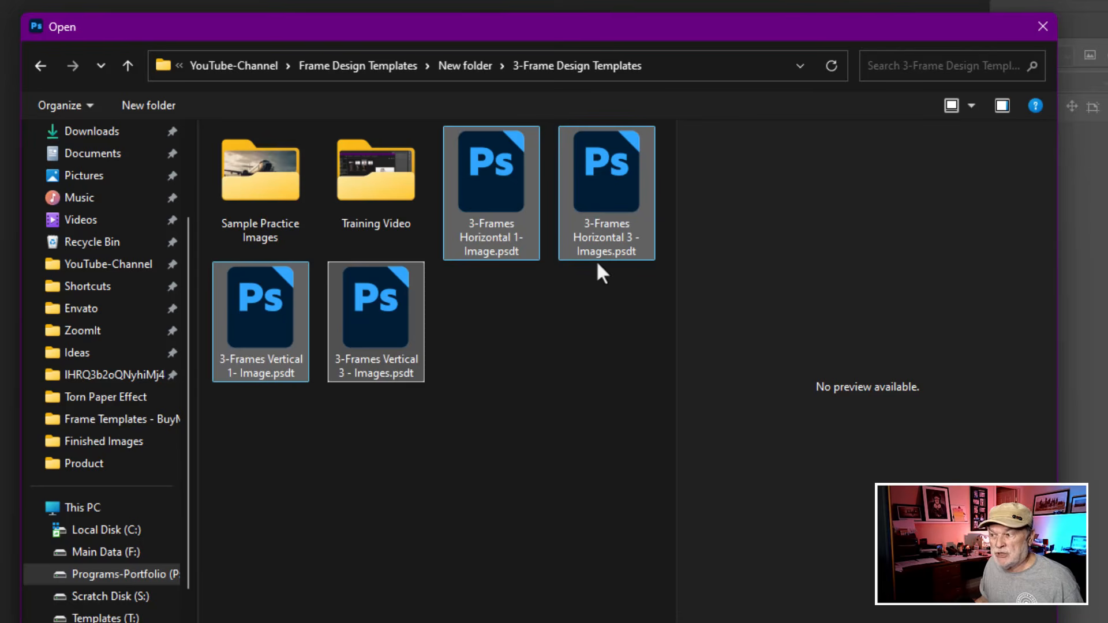
{"action": "left_click", "coordinate": [254, 384], "text": "ctrl"}
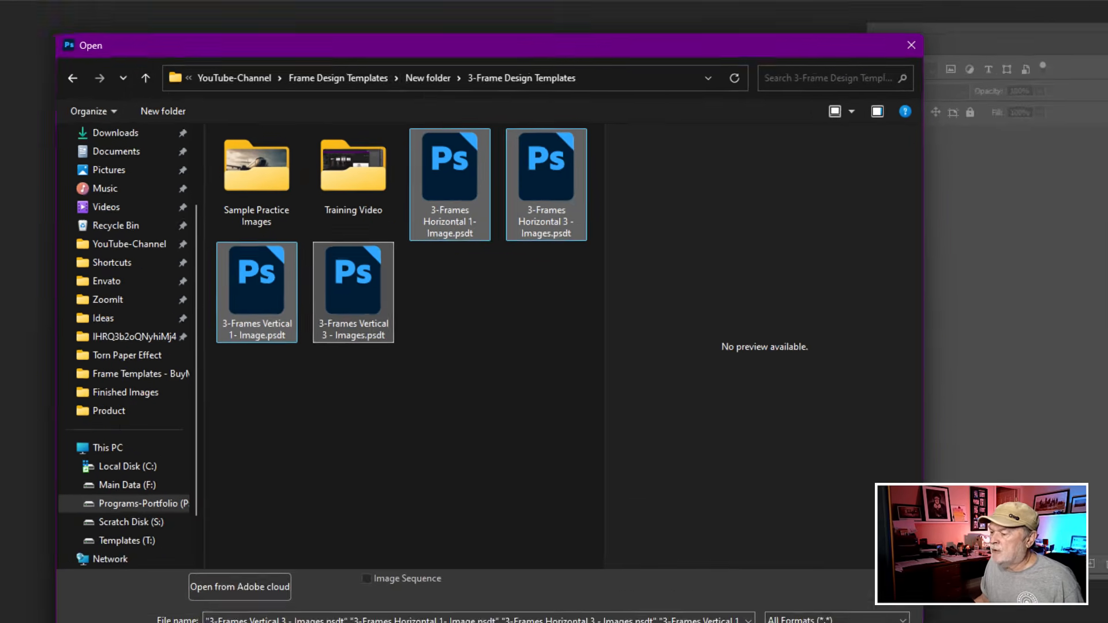
{"action": "left_click", "coordinate": [661, 521]}
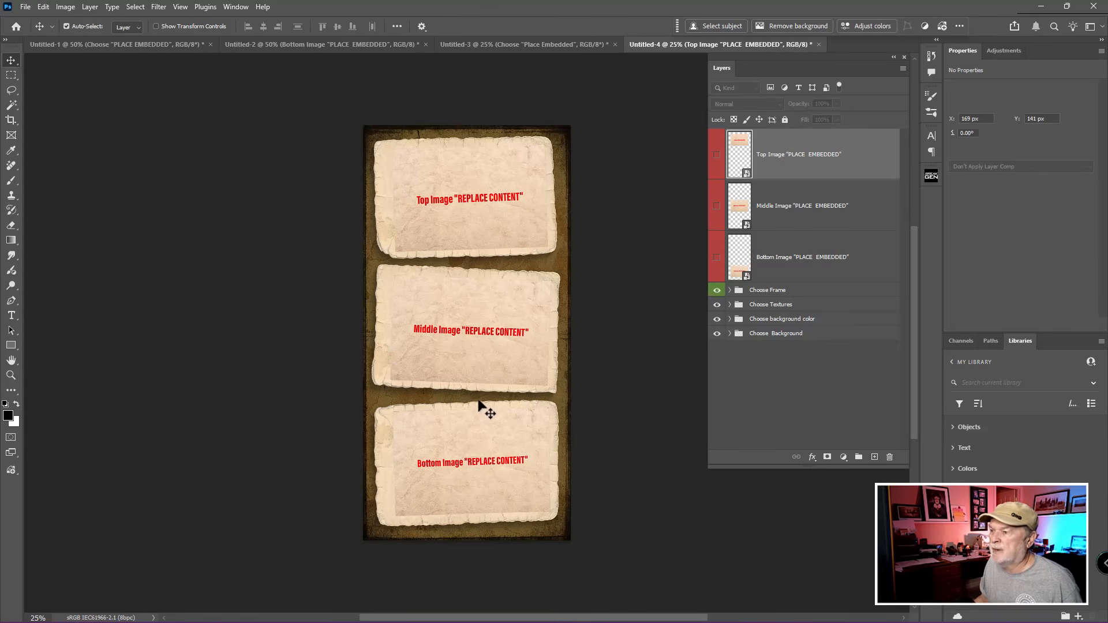
Step: Switch to the Untitled-1 template and examine its three-frame layout and layer groups
{"action": "left_click", "coordinate": [162, 46]}
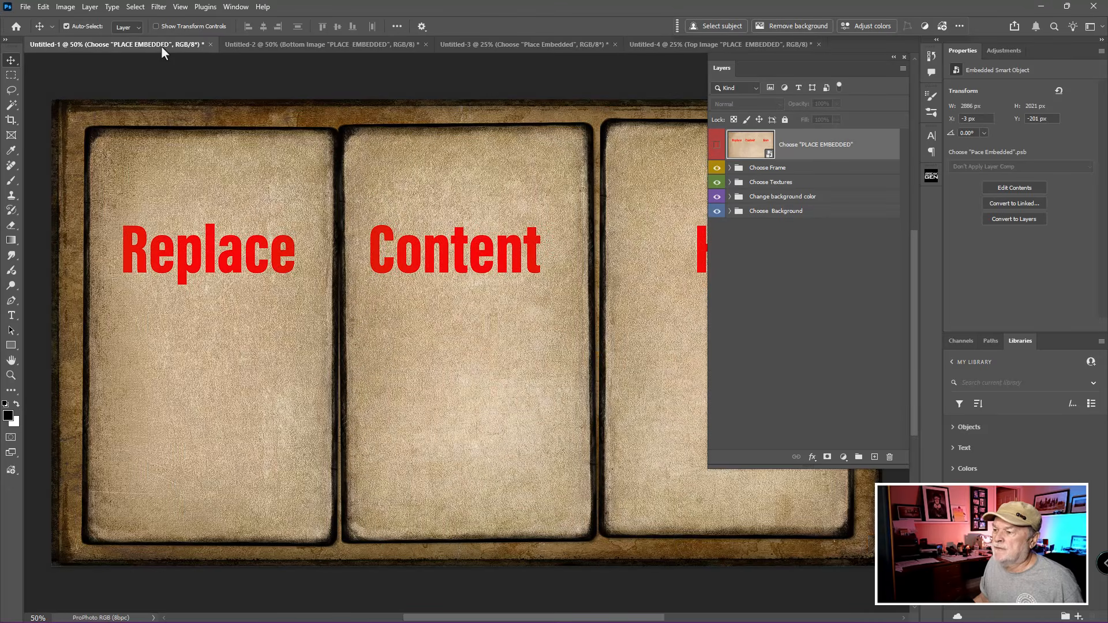
{"action": "scroll", "coordinate": [436, 254], "scroll_direction": "down", "scroll_amount": 2}
{"action": "scroll", "coordinate": [437, 254], "scroll_direction": "down", "scroll_amount": 1}
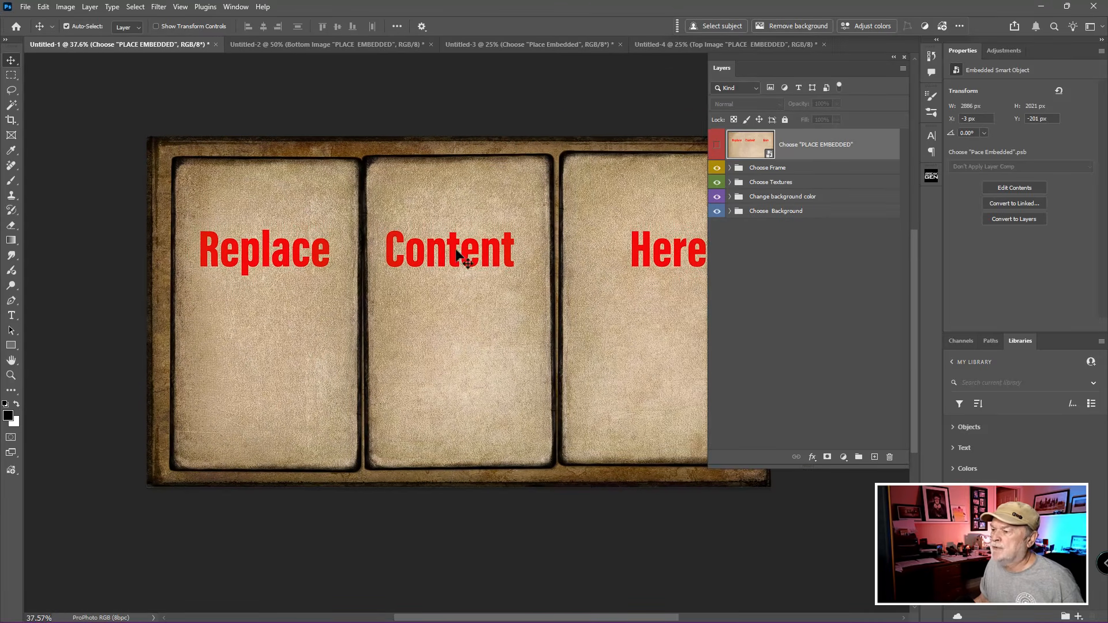
{"action": "key", "text": "space"}
{"action": "left_click_drag", "start_coordinate": [549, 263], "coordinate": [468, 201]}
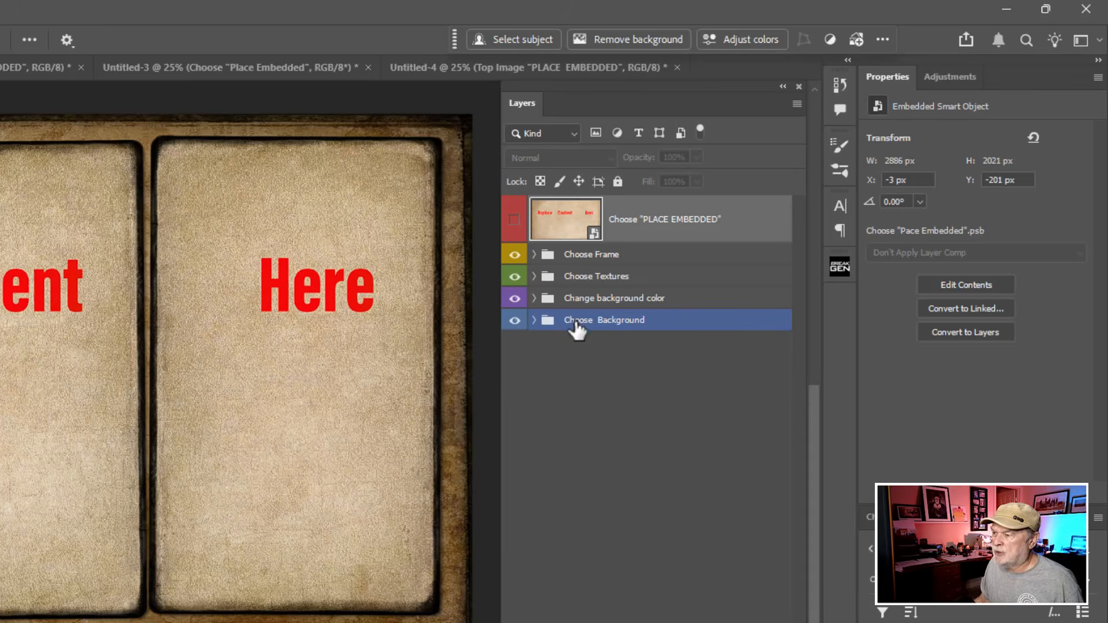
{"action": "left_click", "coordinate": [575, 322]}
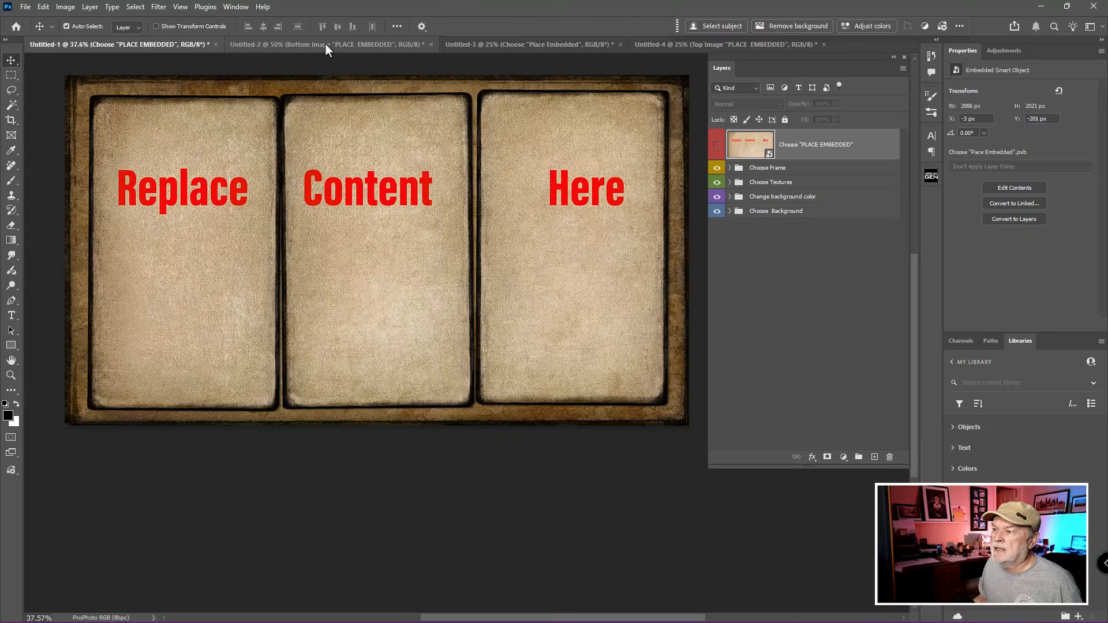
Step: Examine the layout and layers of the Untitled-2 horizontal three-image template, and close it without saving
{"action": "left_click", "coordinate": [326, 45]}
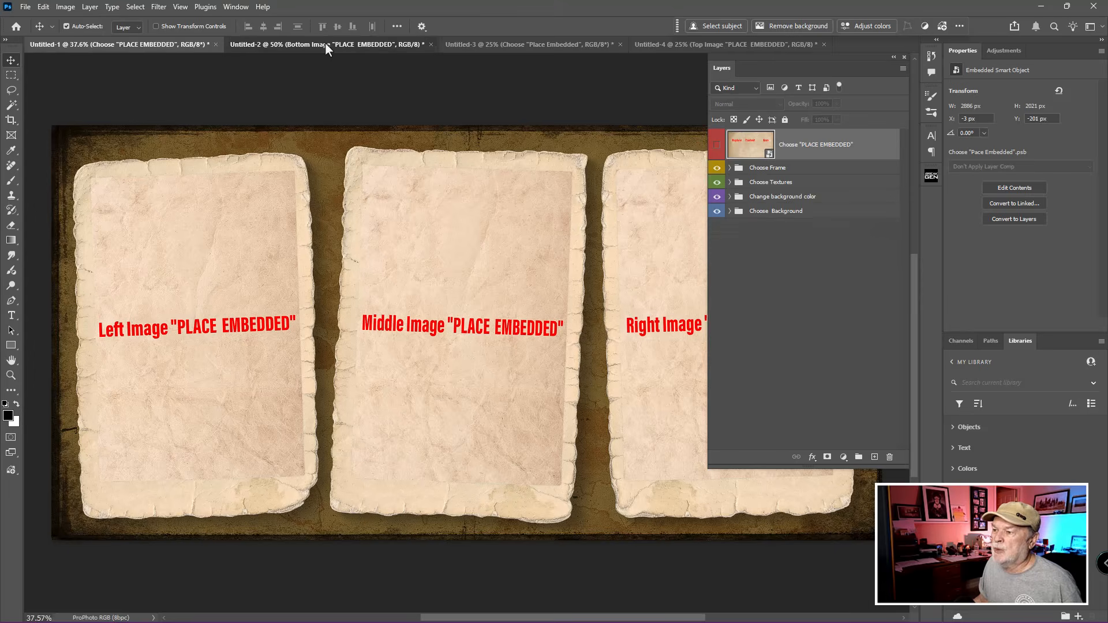
{"action": "scroll", "coordinate": [410, 202], "scroll_direction": "down", "scroll_amount": 2}
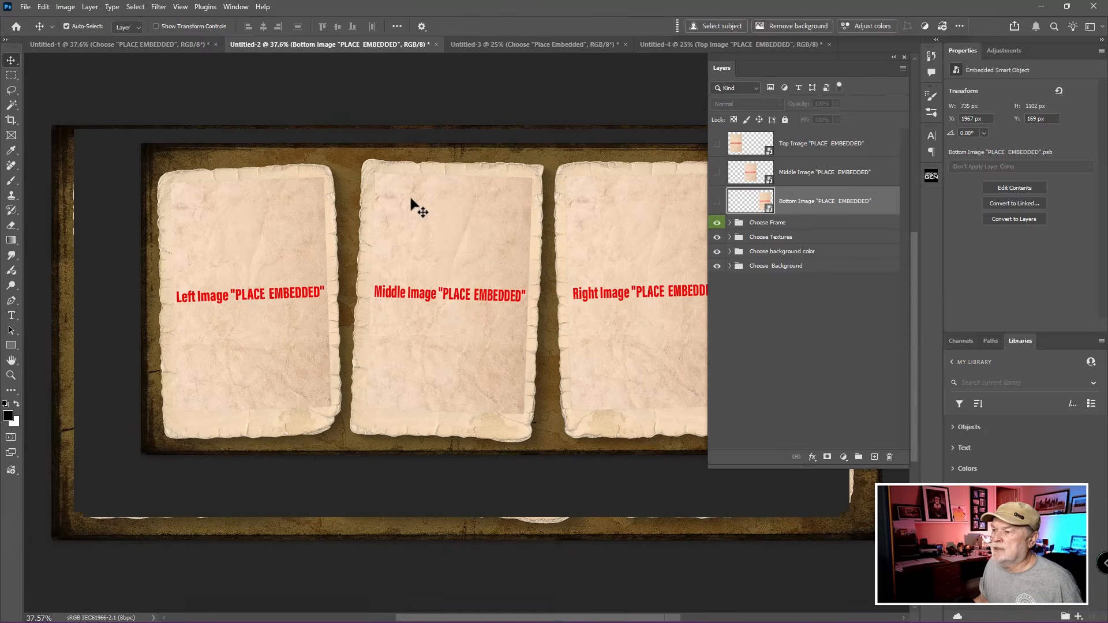
{"action": "scroll", "coordinate": [411, 208], "scroll_direction": "down", "scroll_amount": 1}
{"action": "left_click_drag", "start_coordinate": [485, 216], "coordinate": [404, 156]}
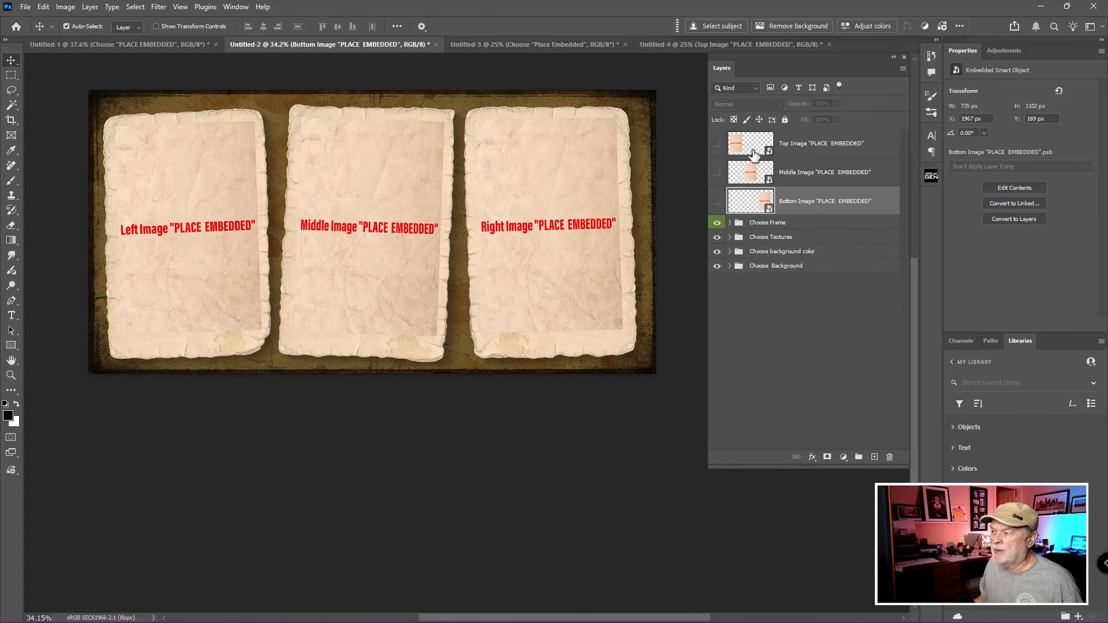
{"action": "left_click", "coordinate": [435, 45]}
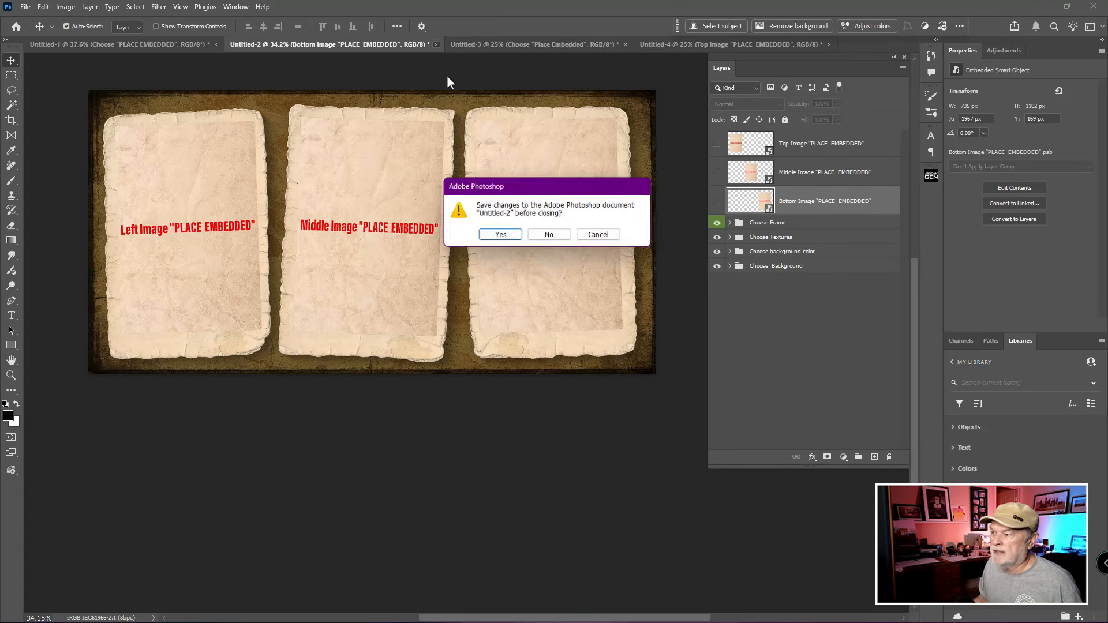
{"action": "left_click", "coordinate": [549, 234]}
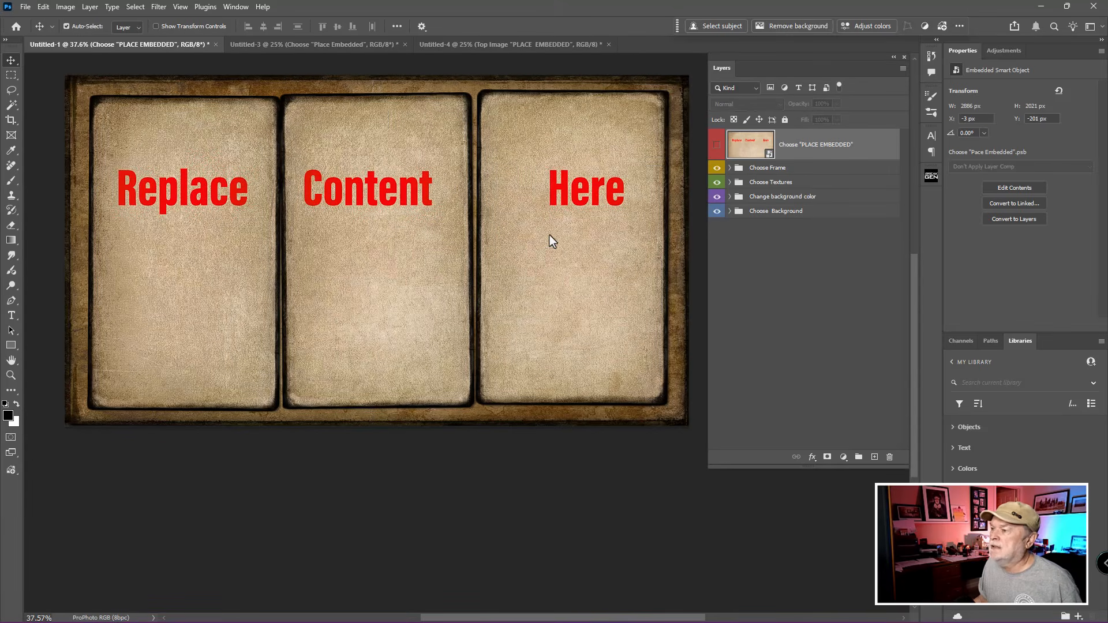
Step: Examine the Untitled-3 vertical template, which takes a single image, and close it without saving
{"action": "left_click", "coordinate": [333, 46]}
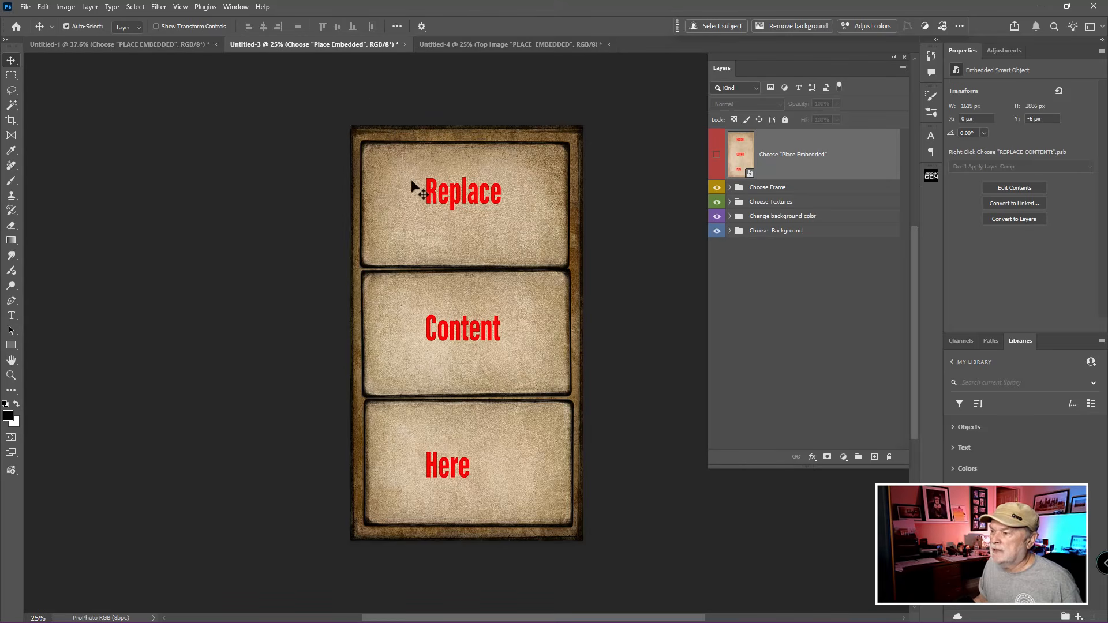
{"action": "scroll", "coordinate": [450, 244], "scroll_direction": "down", "scroll_amount": 1}
{"action": "scroll", "coordinate": [449, 244], "scroll_direction": "up", "scroll_amount": 2}
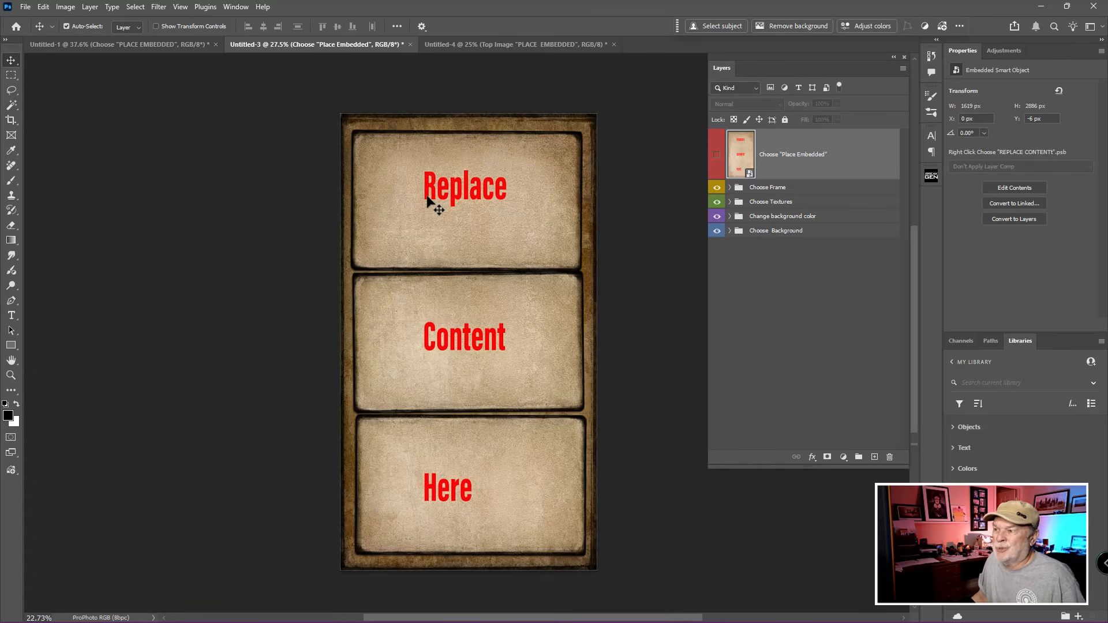
{"action": "left_click", "coordinate": [410, 45]}
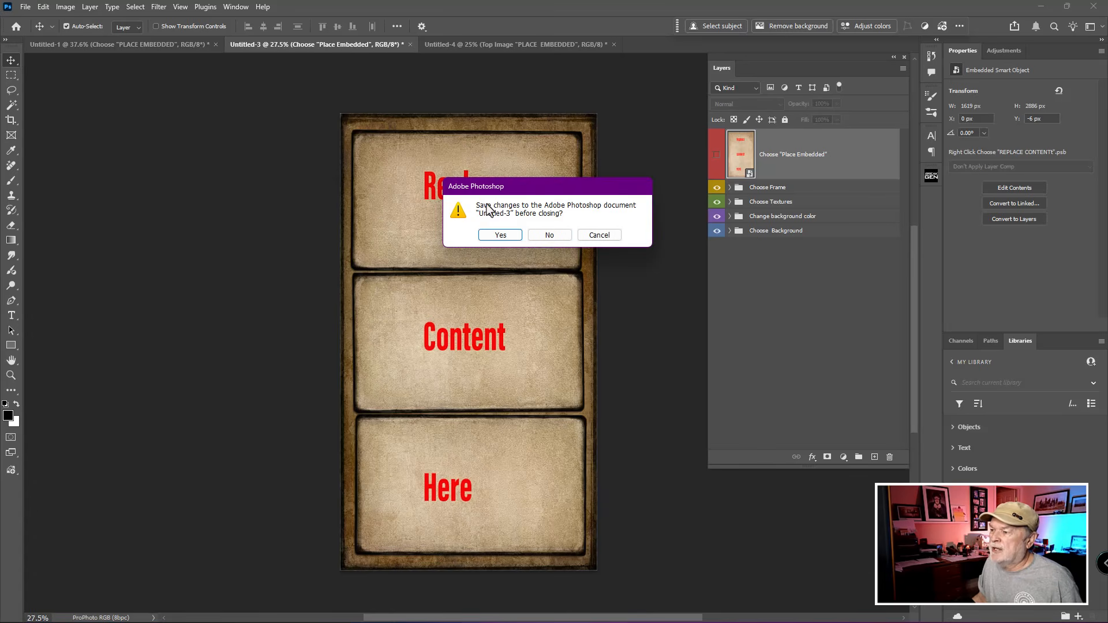
{"action": "left_click", "coordinate": [548, 235]}
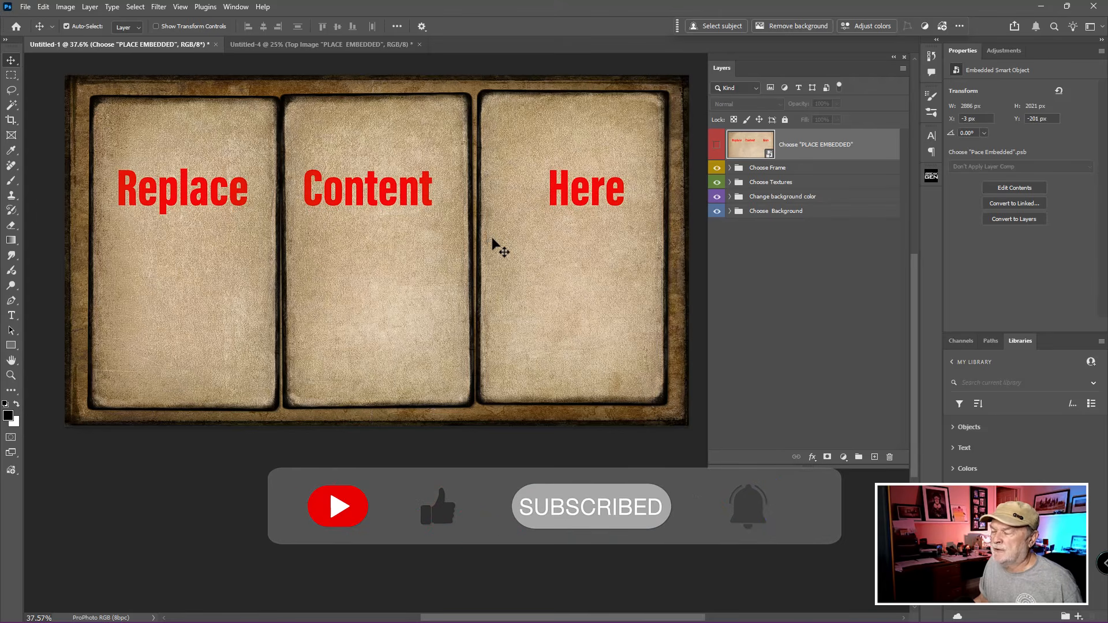
Step: Compare the Untitled-4 vertical three-image template with the Untitled-1 horizontal single-image template
{"action": "left_click", "coordinate": [766, 182]}
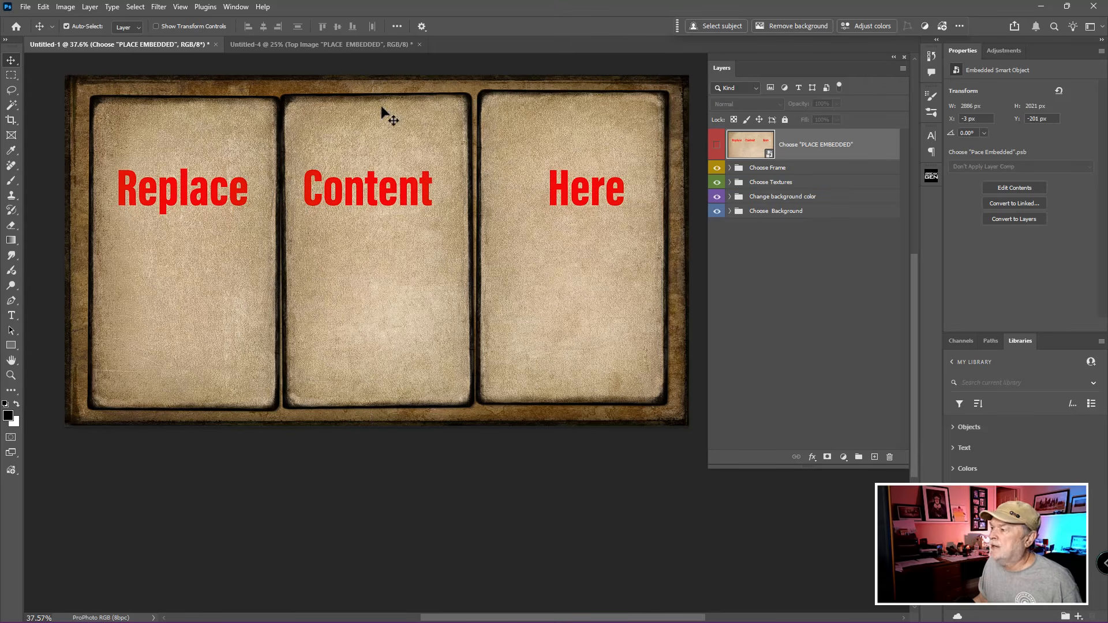
{"action": "left_click", "coordinate": [339, 47]}
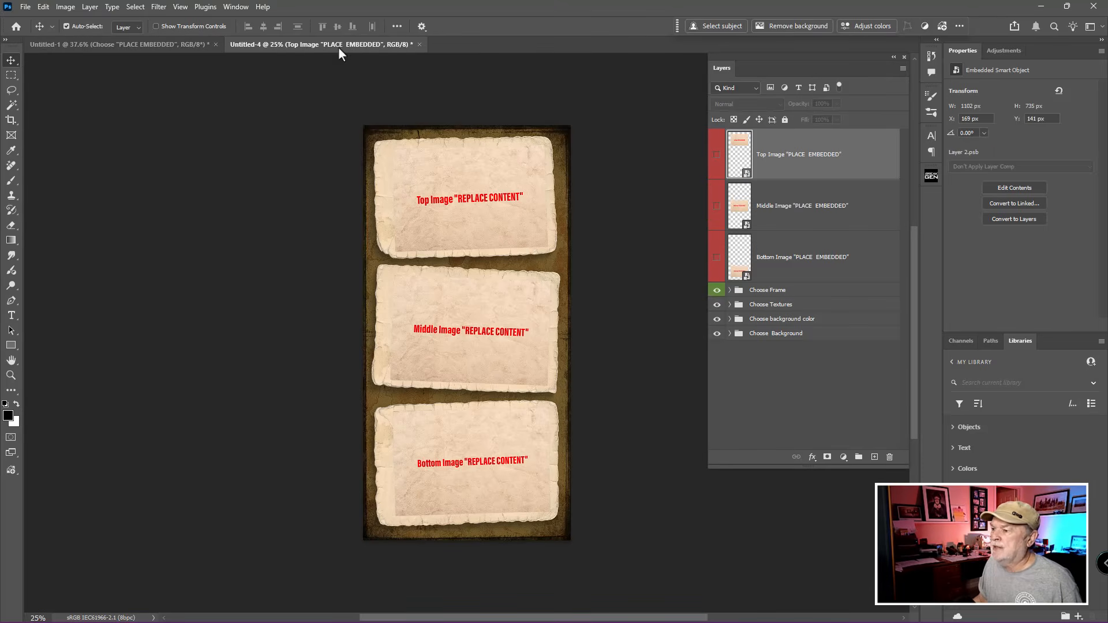
{"action": "scroll", "coordinate": [455, 269], "scroll_direction": "up", "scroll_amount": 1}
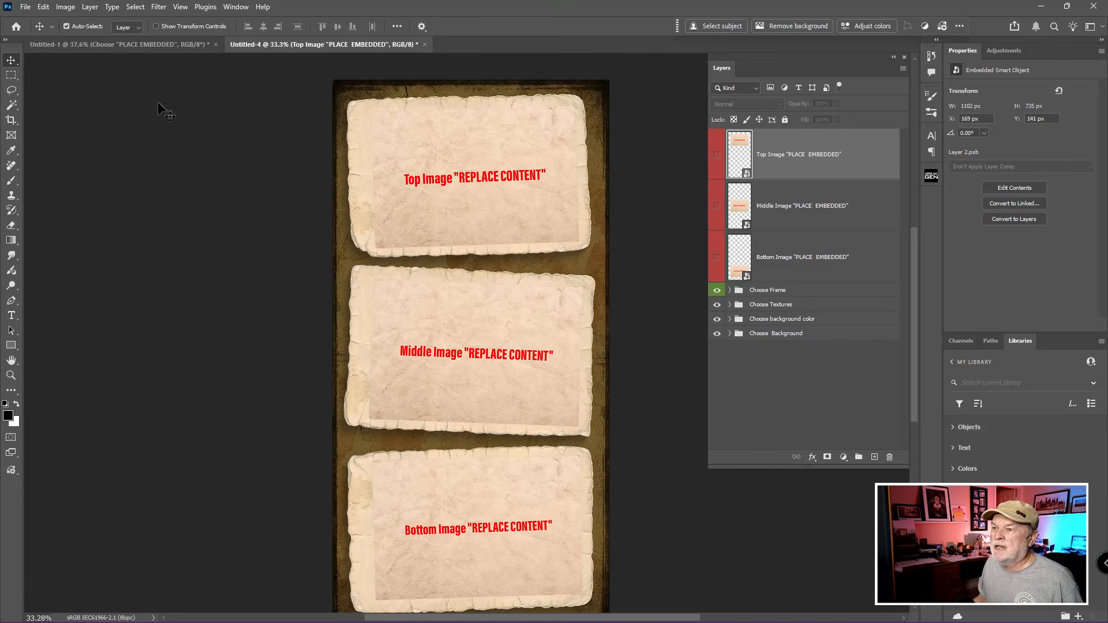
{"action": "left_click", "coordinate": [155, 47]}
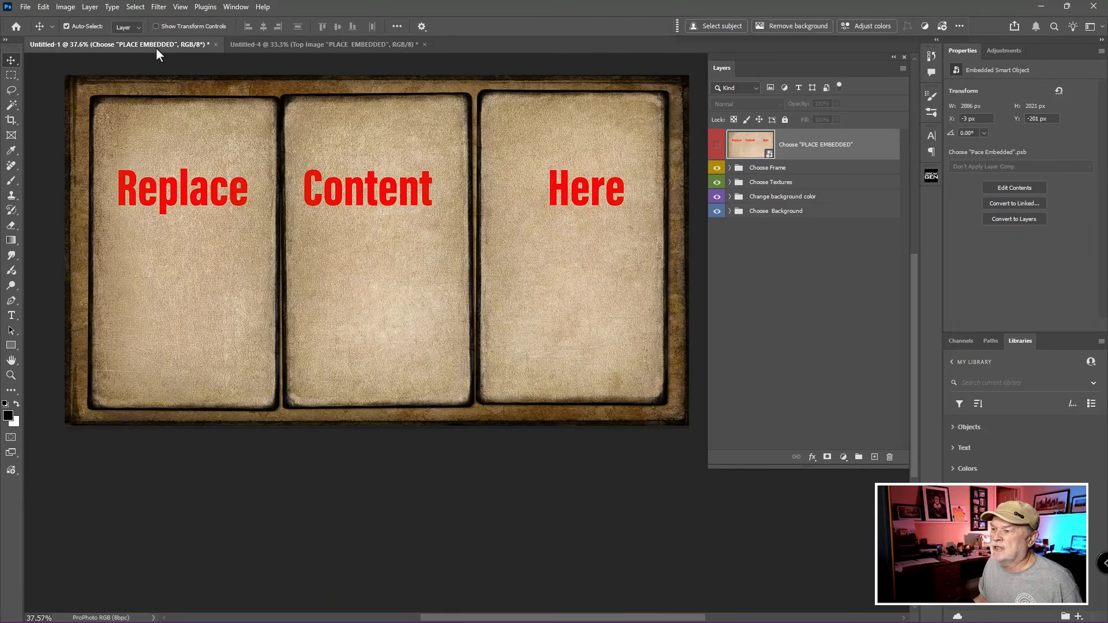
{"action": "left_click", "coordinate": [331, 48]}
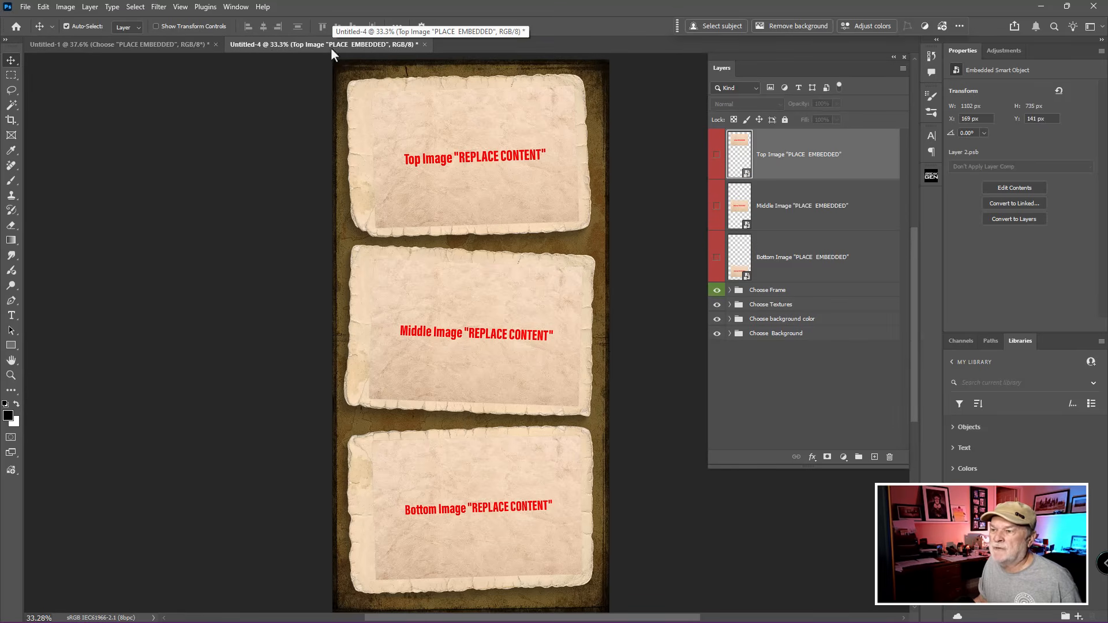
Step: Open the contents of the "PLACE EMBEDDED" smart object in the Untitled-1 template for editing
{"action": "left_click", "coordinate": [165, 47]}
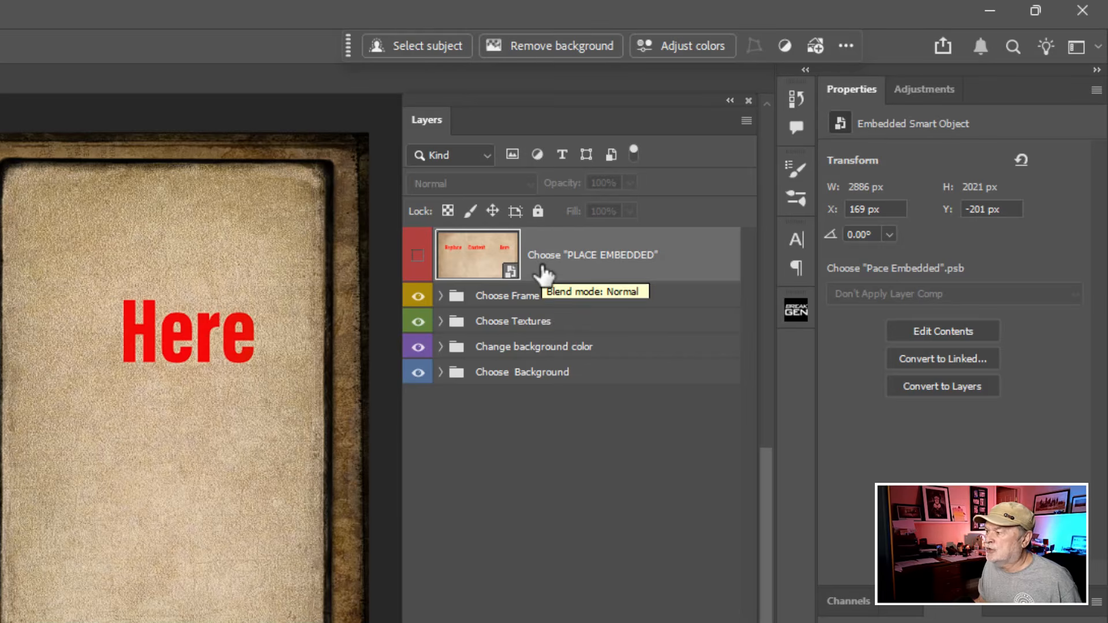
{"action": "left_click", "coordinate": [540, 277]}
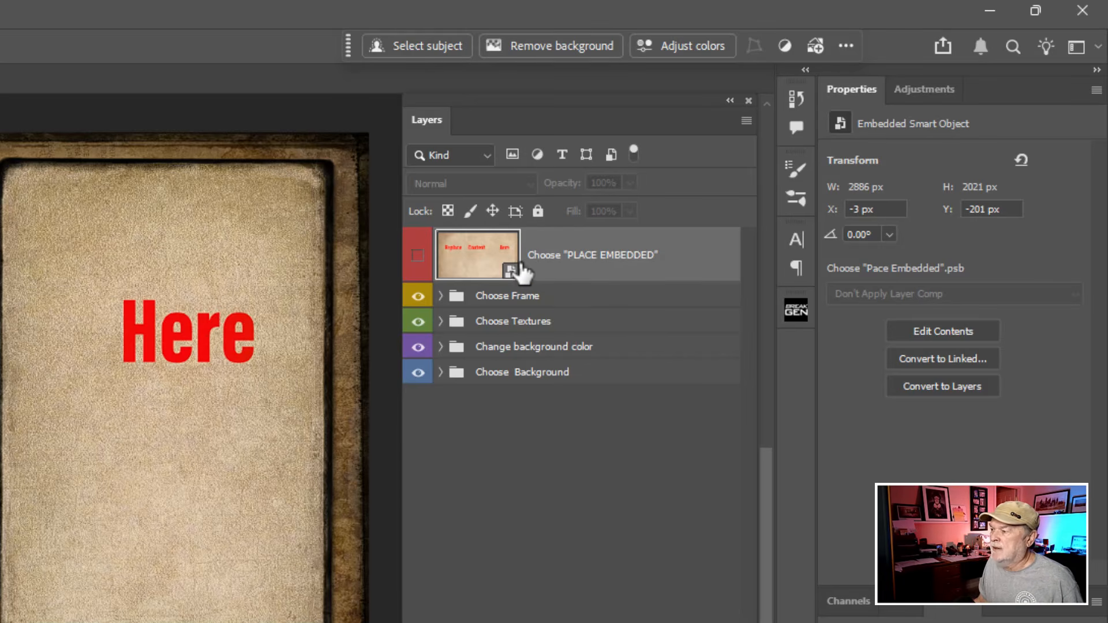
{"action": "left_click", "coordinate": [476, 259]}
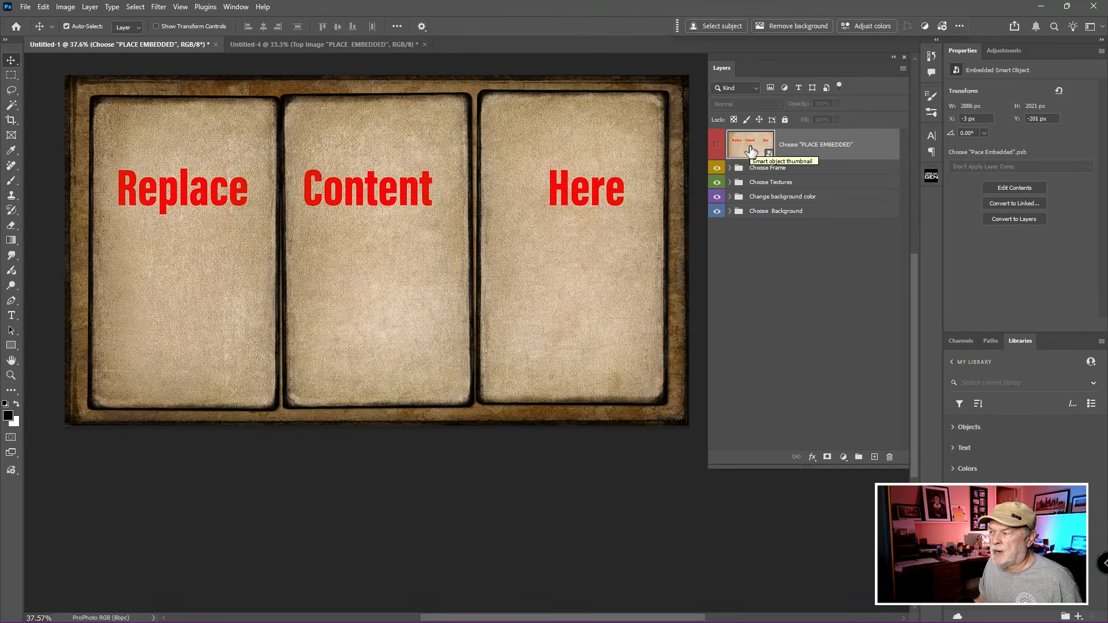
{"action": "double_click", "coordinate": [750, 149]}
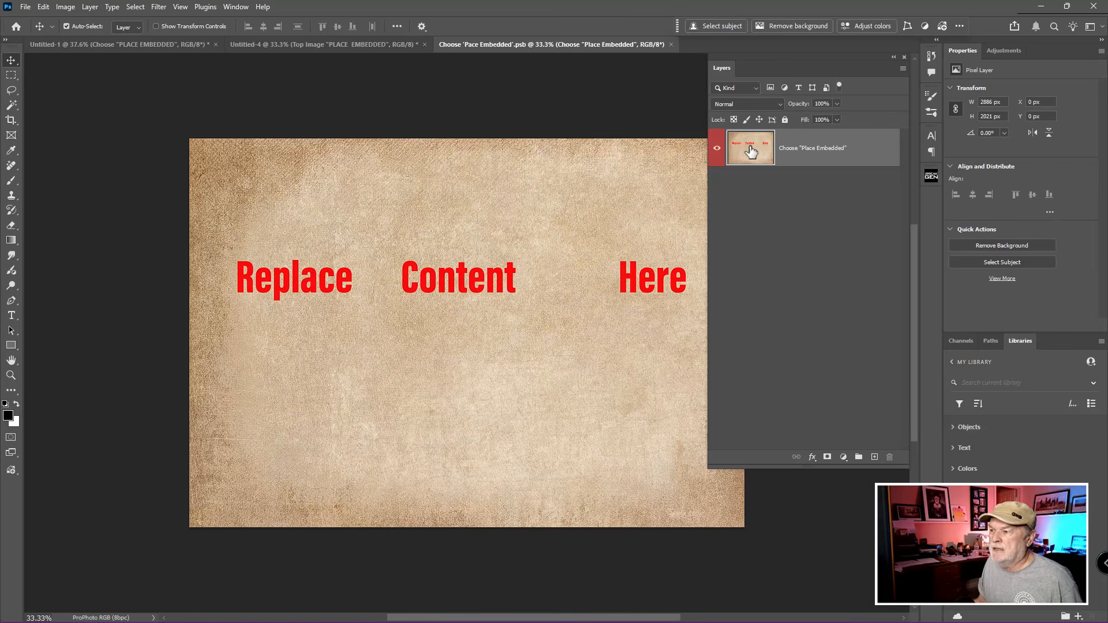
{"action": "left_click_drag", "start_coordinate": [648, 245], "coordinate": [571, 183]}
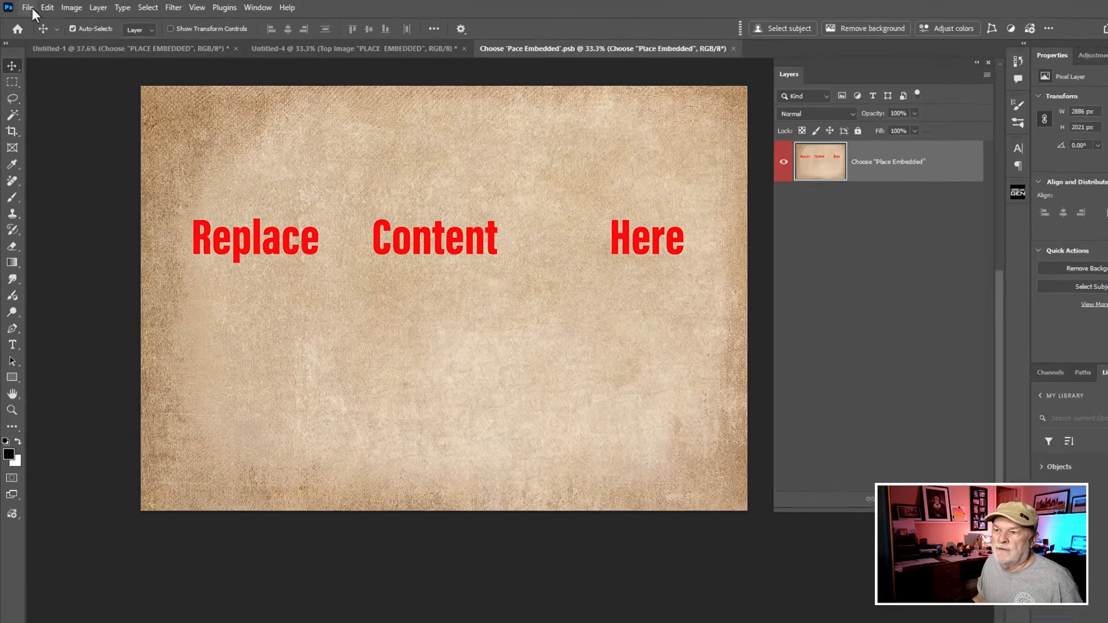
Step: Place Airplane.jpg from the Sample Practice Images folder as an embedded image in the smart object document
{"action": "left_click", "coordinate": [26, 7]}
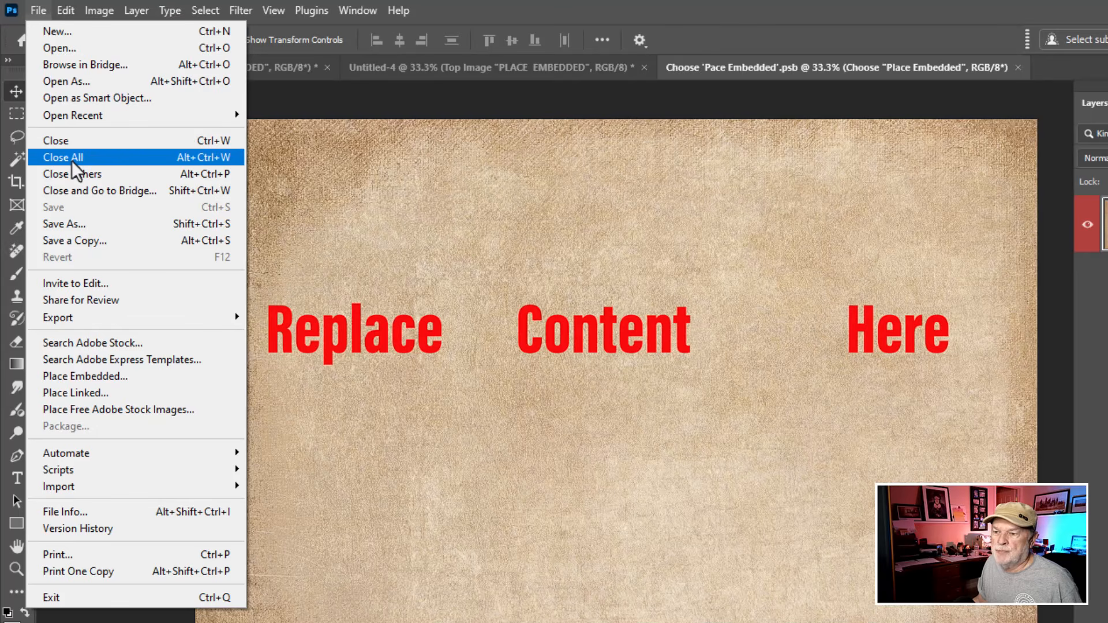
{"action": "left_click", "coordinate": [104, 376]}
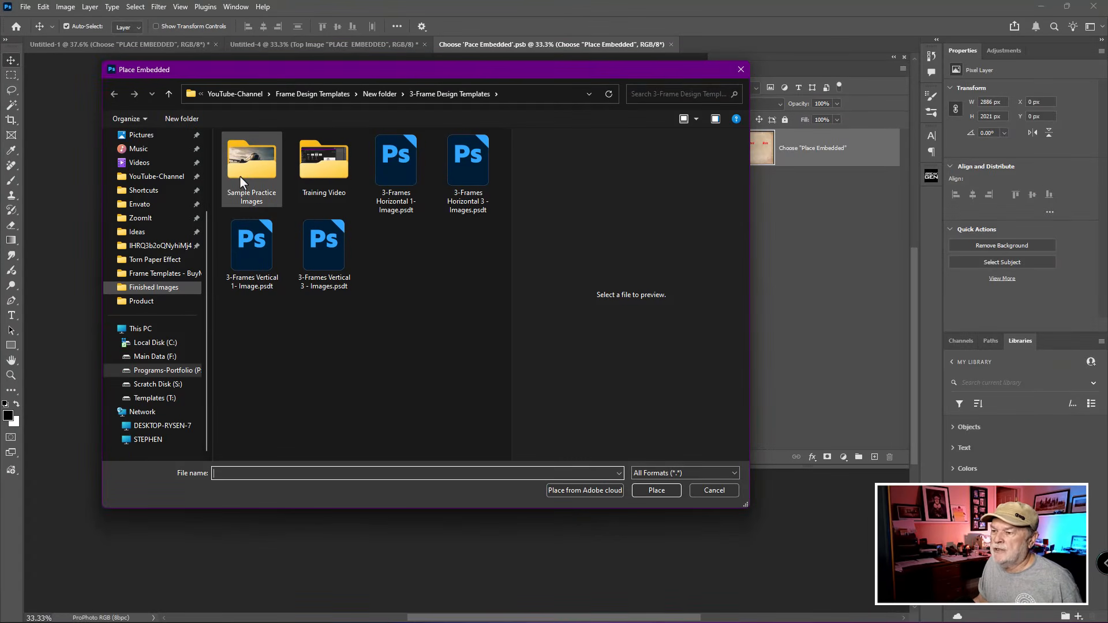
{"action": "double_click", "coordinate": [240, 176]}
{"action": "left_click", "coordinate": [250, 173]}
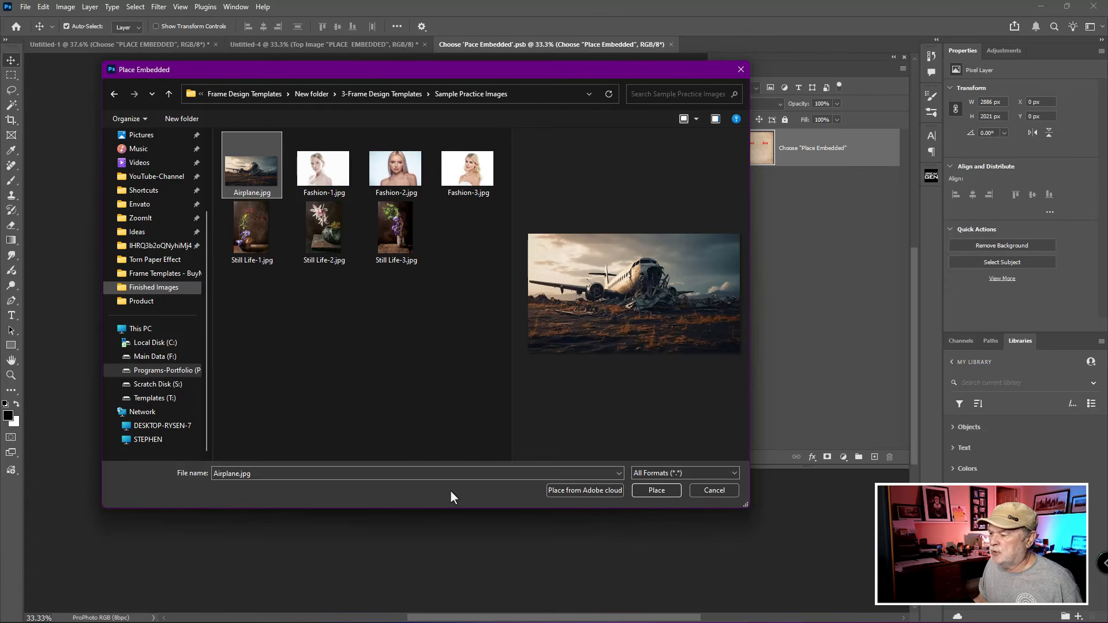
{"action": "left_click", "coordinate": [656, 490]}
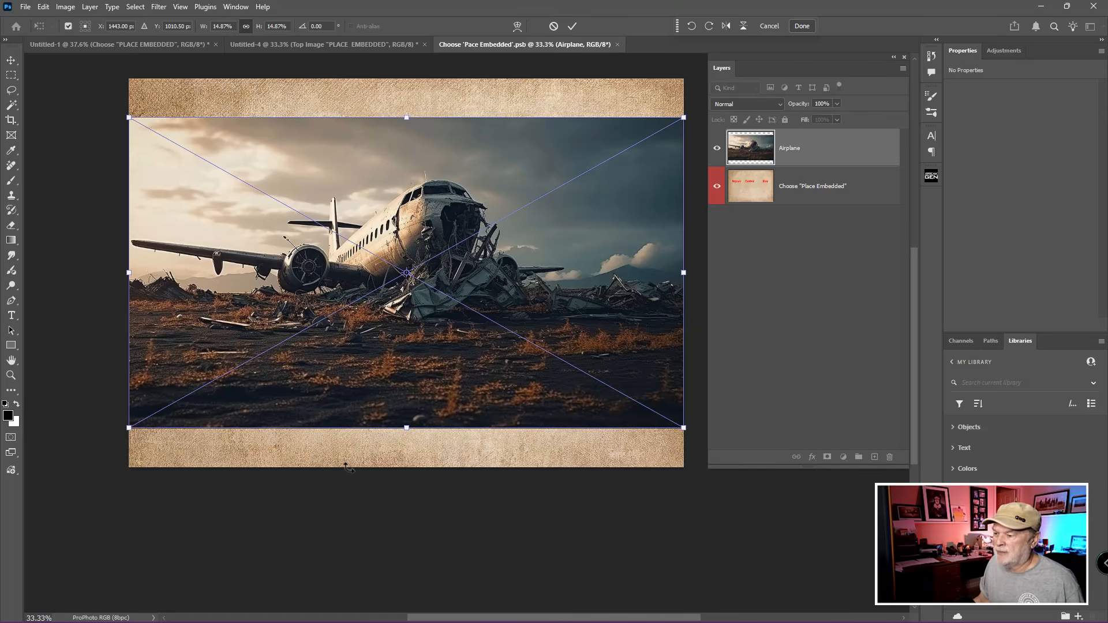
Step: Scale the placed airplane image to 18.61% and reposition it to cover the canvas, and save and close the smart object document
{"action": "left_click_drag", "start_coordinate": [407, 429], "coordinate": [410, 508]}
{"action": "left_click_drag", "start_coordinate": [448, 415], "coordinate": [389, 396]}
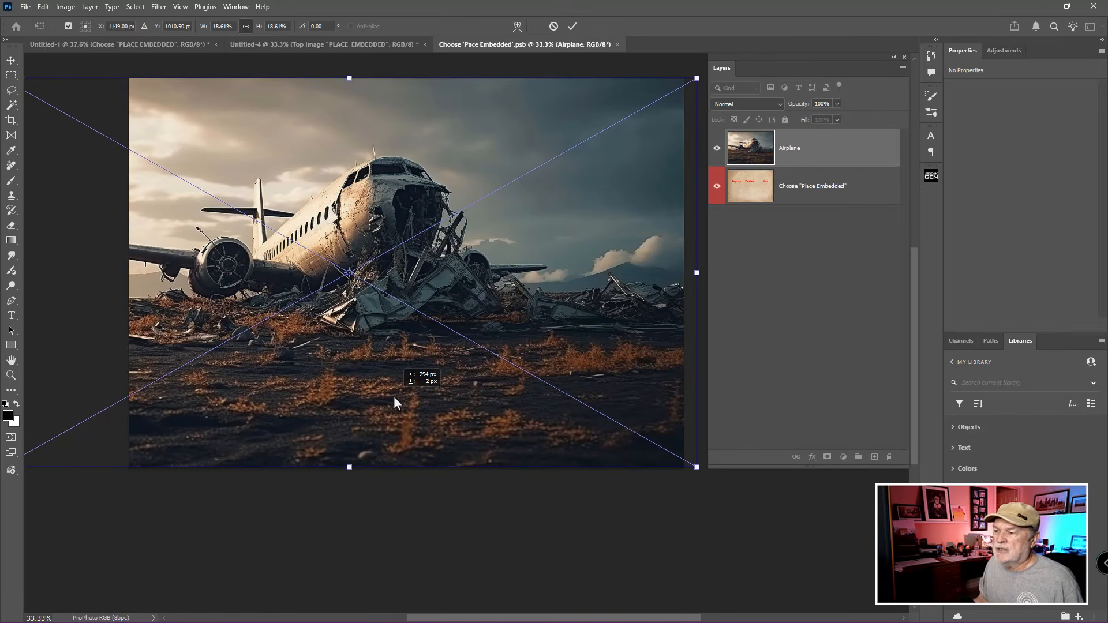
{"action": "left_click_drag", "start_coordinate": [394, 397], "coordinate": [434, 396]}
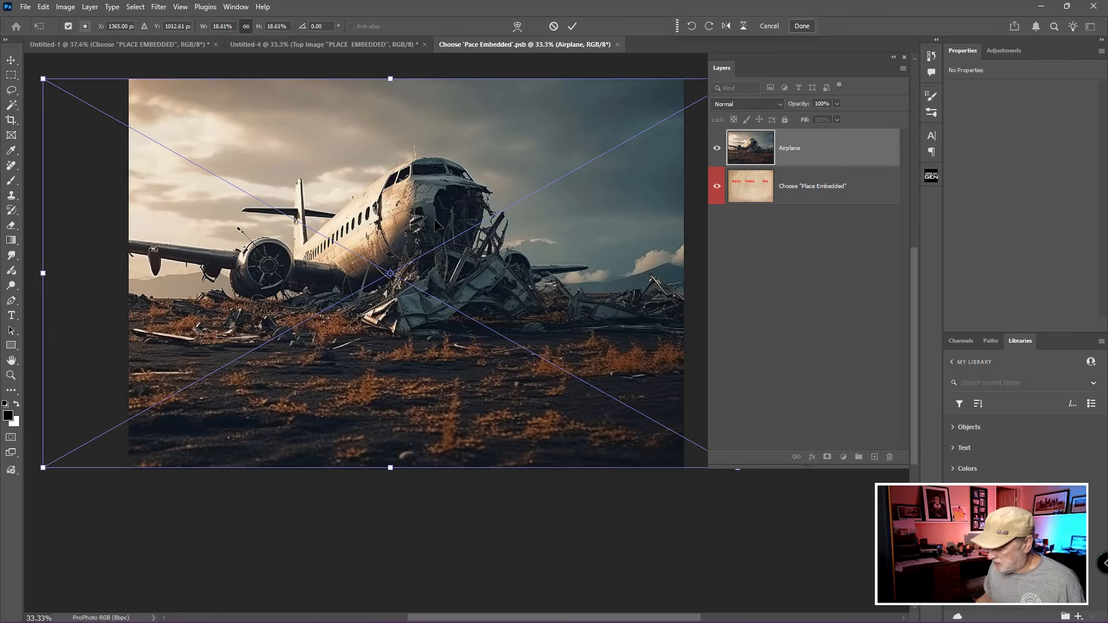
{"action": "key", "text": "Return"}
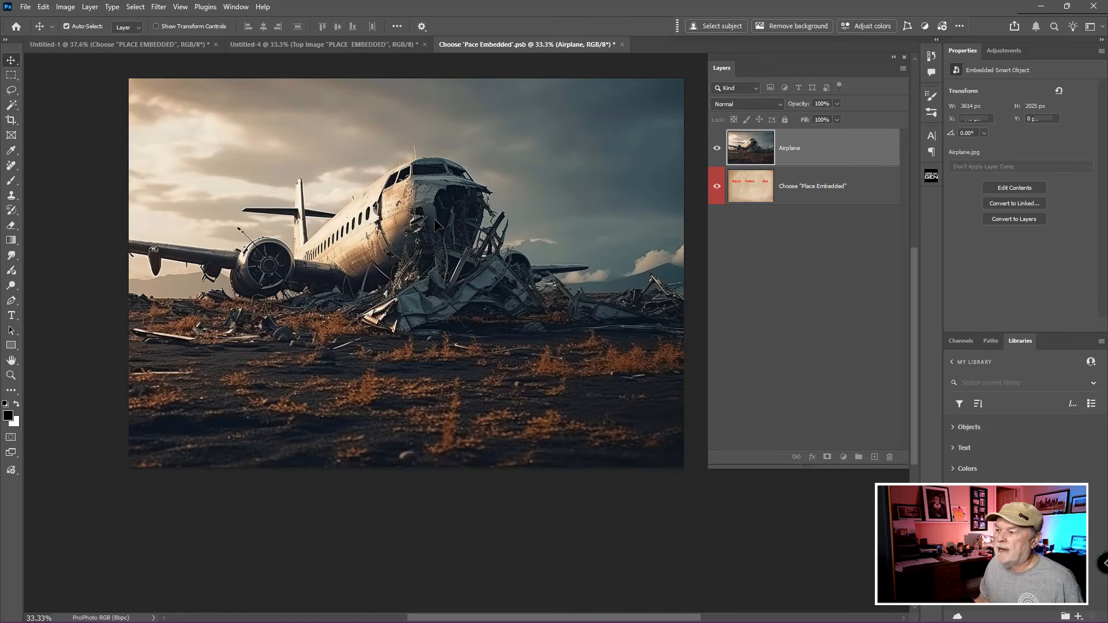
{"action": "left_click", "coordinate": [622, 45]}
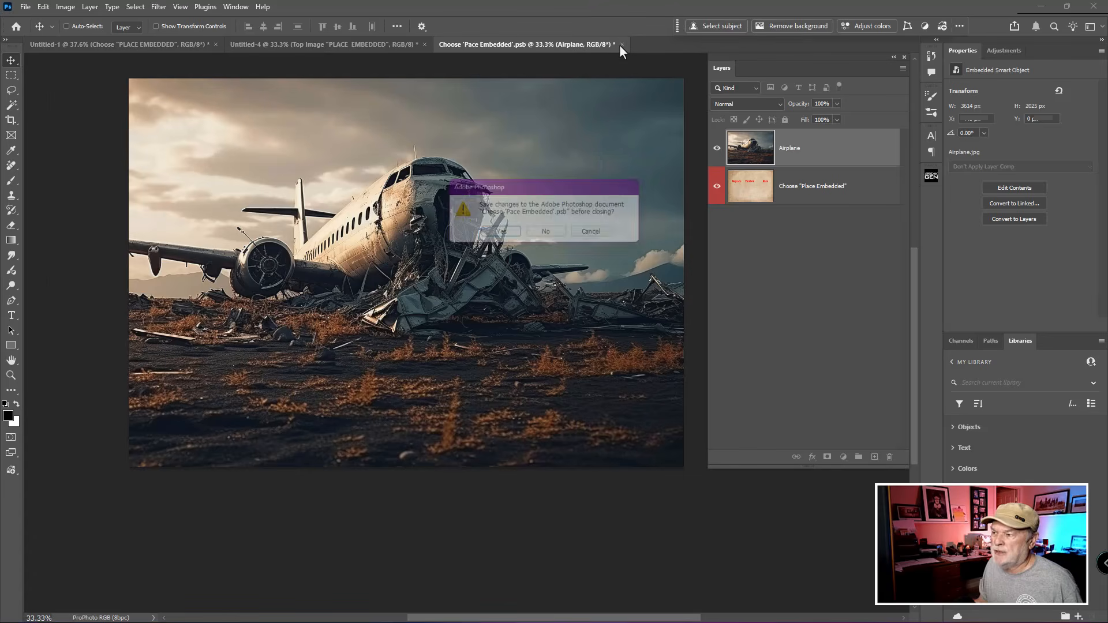
{"action": "left_click", "coordinate": [500, 236]}
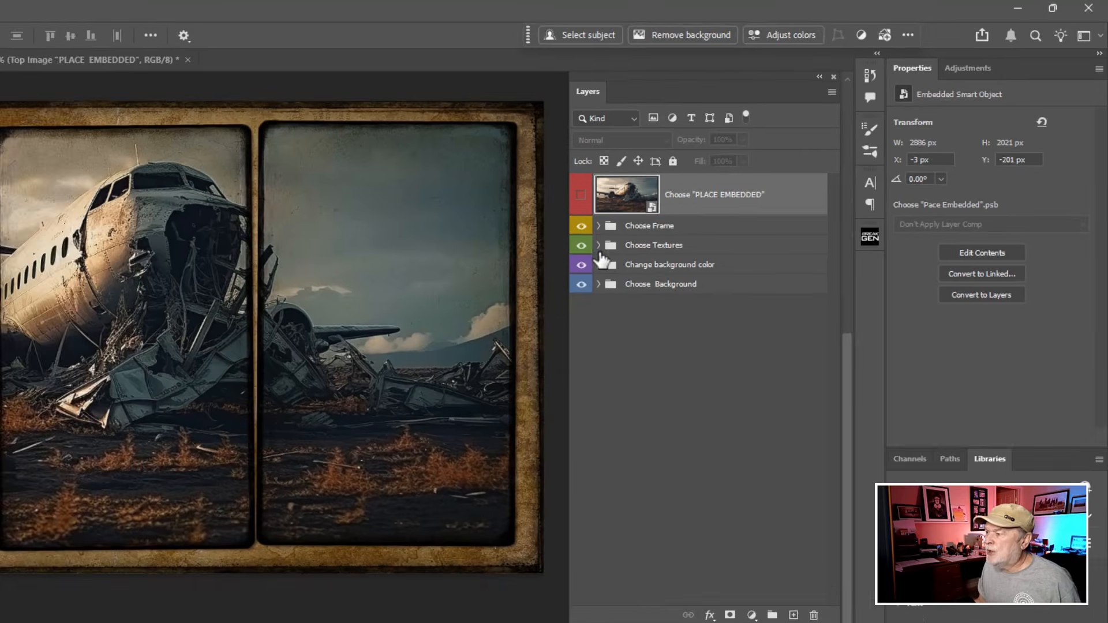
Step: Expand the Choose Frame group in the Untitled-1 template and hide its Dark edge postcards frame
{"action": "left_click", "coordinate": [720, 174]}
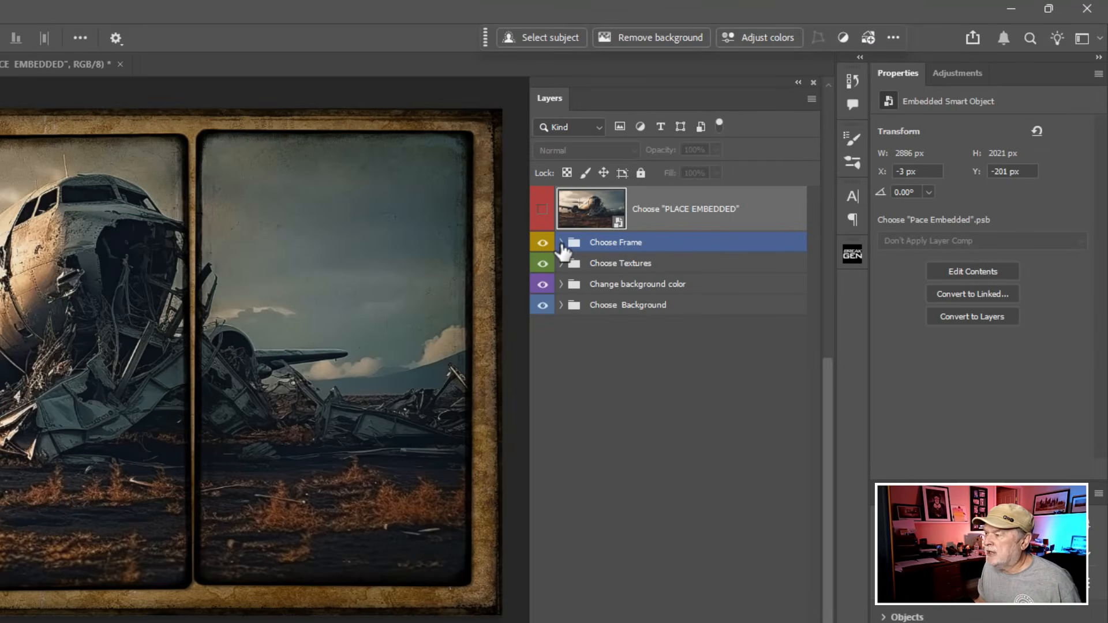
{"action": "left_click", "coordinate": [560, 242]}
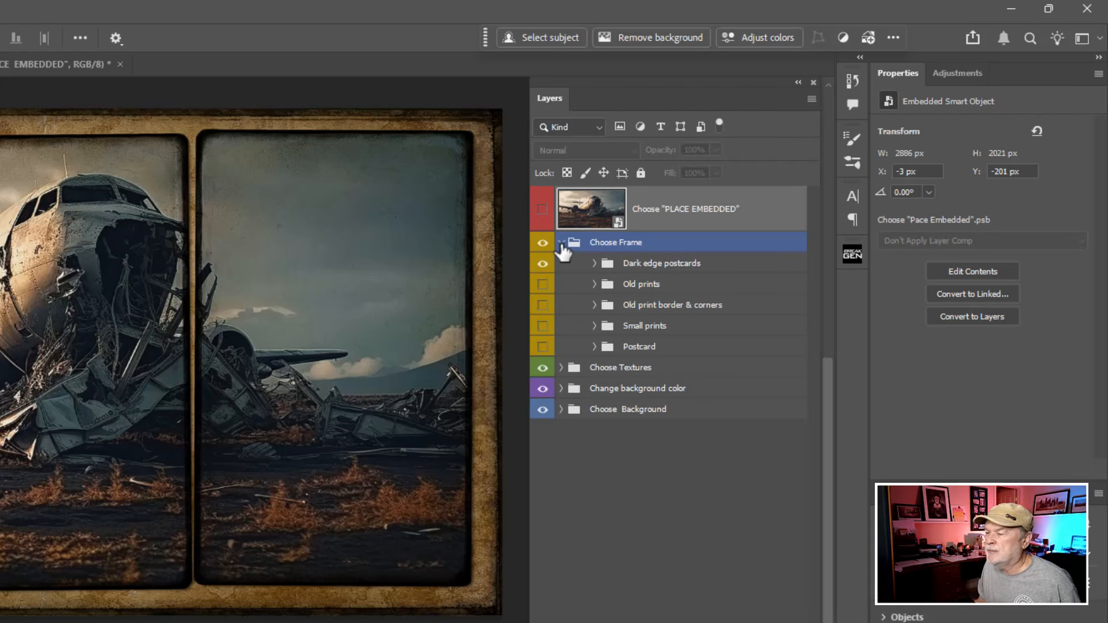
{"action": "left_click", "coordinate": [553, 263]}
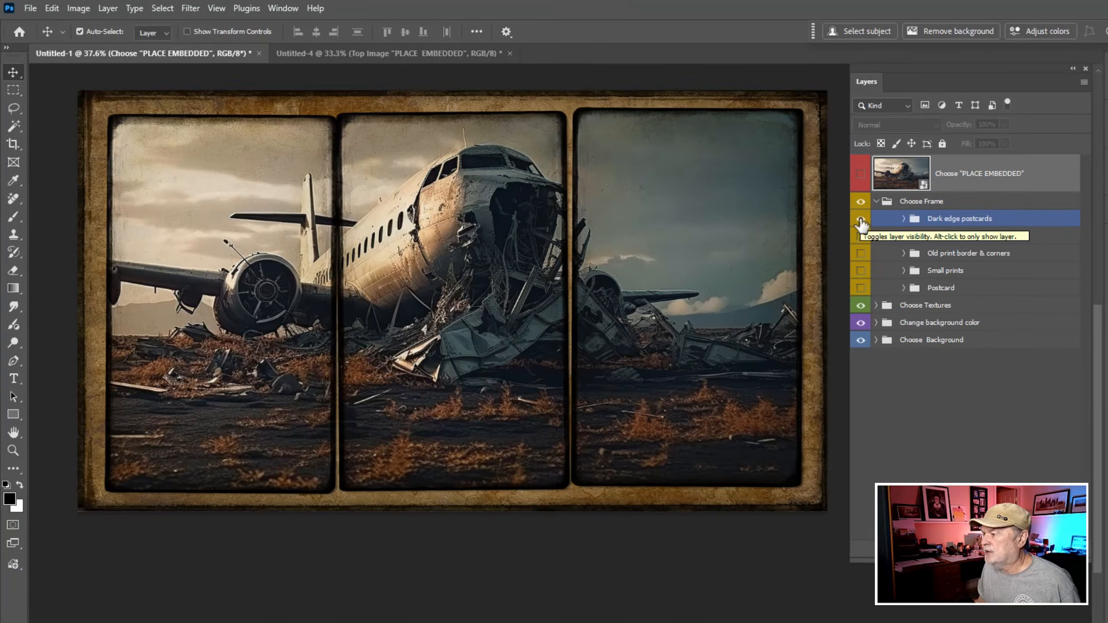
{"action": "left_click", "coordinate": [860, 219]}
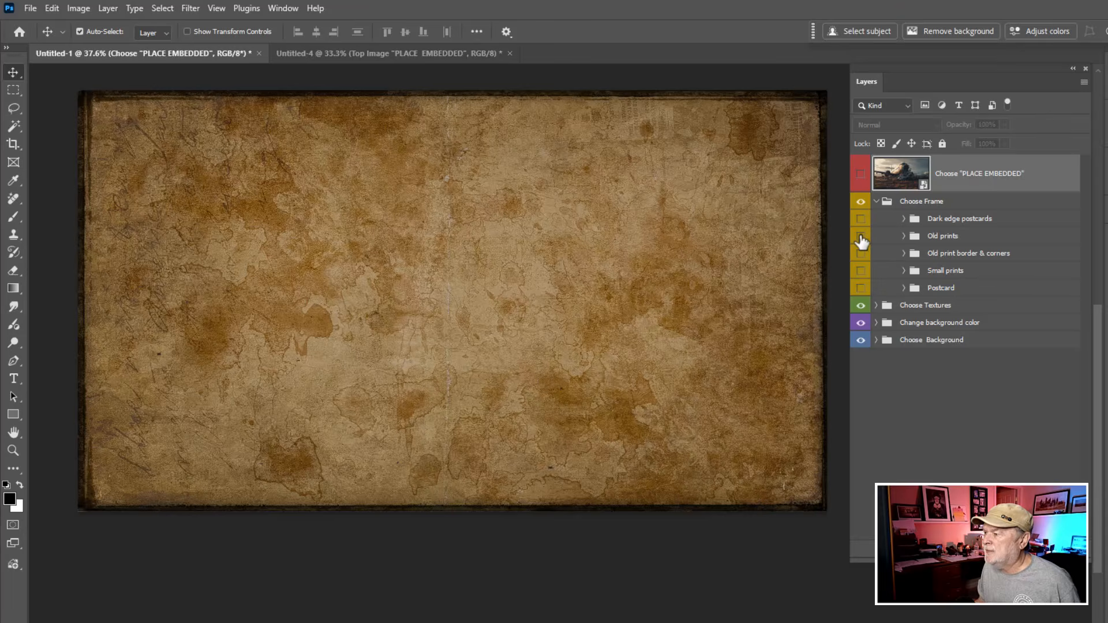
Step: Preview the Old prints, Old print border & corners, and Small prints frame styles one at a time, hiding each again
{"action": "left_click", "coordinate": [860, 236]}
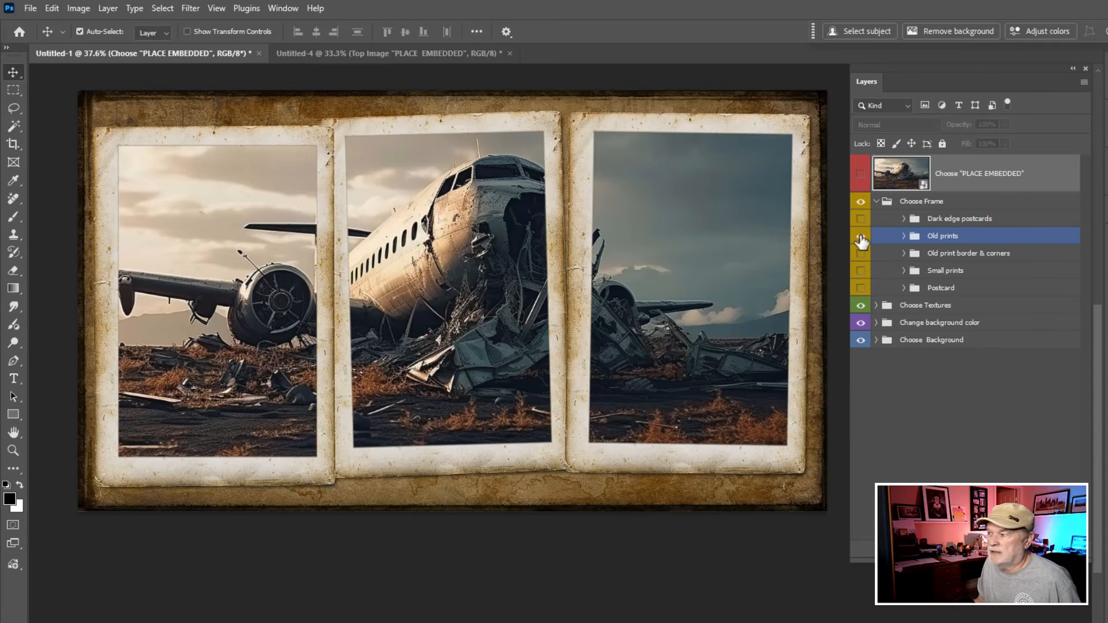
{"action": "left_click", "coordinate": [861, 236]}
{"action": "left_click", "coordinate": [860, 254]}
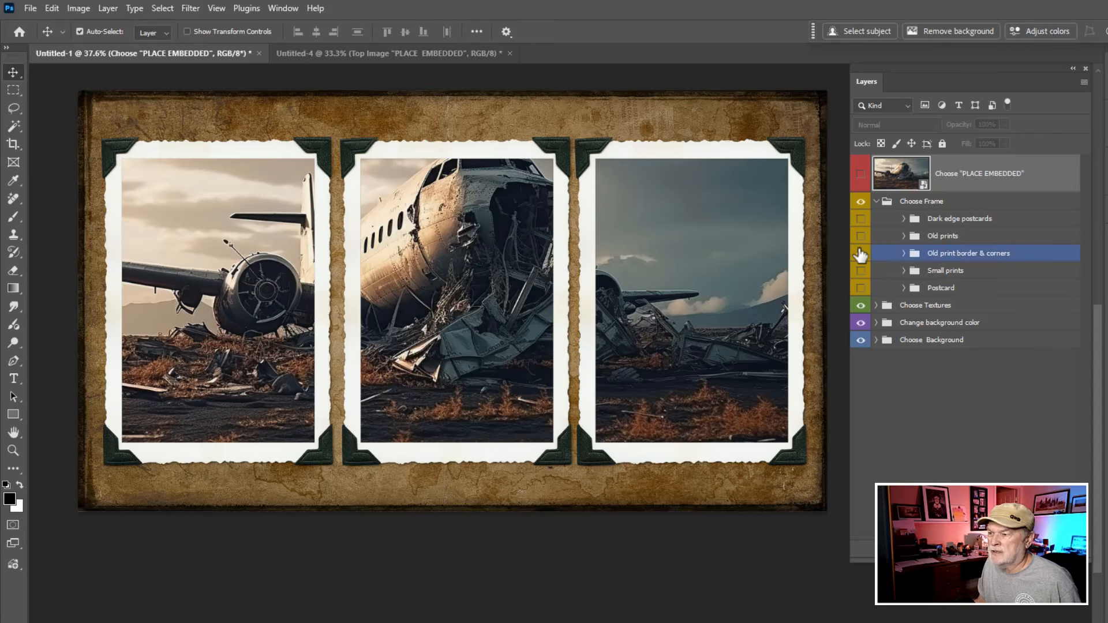
{"action": "left_click", "coordinate": [860, 254]}
{"action": "left_click", "coordinate": [861, 272]}
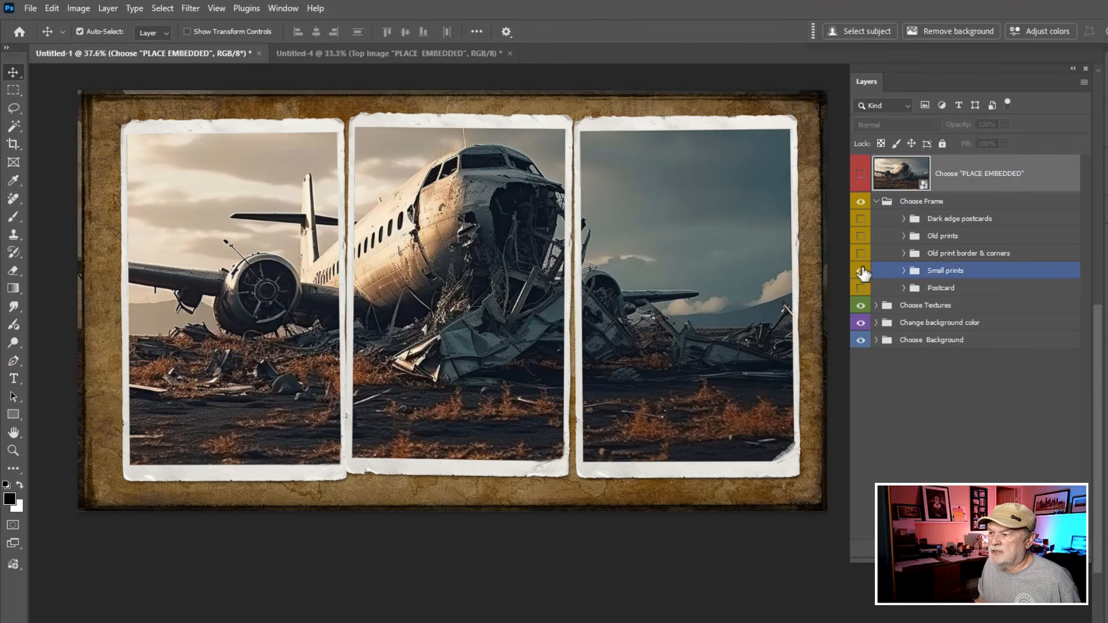
{"action": "left_click", "coordinate": [861, 272]}
Step: Show the Postcard frame style and collapse the Choose Frame group
{"action": "left_click", "coordinate": [860, 289]}
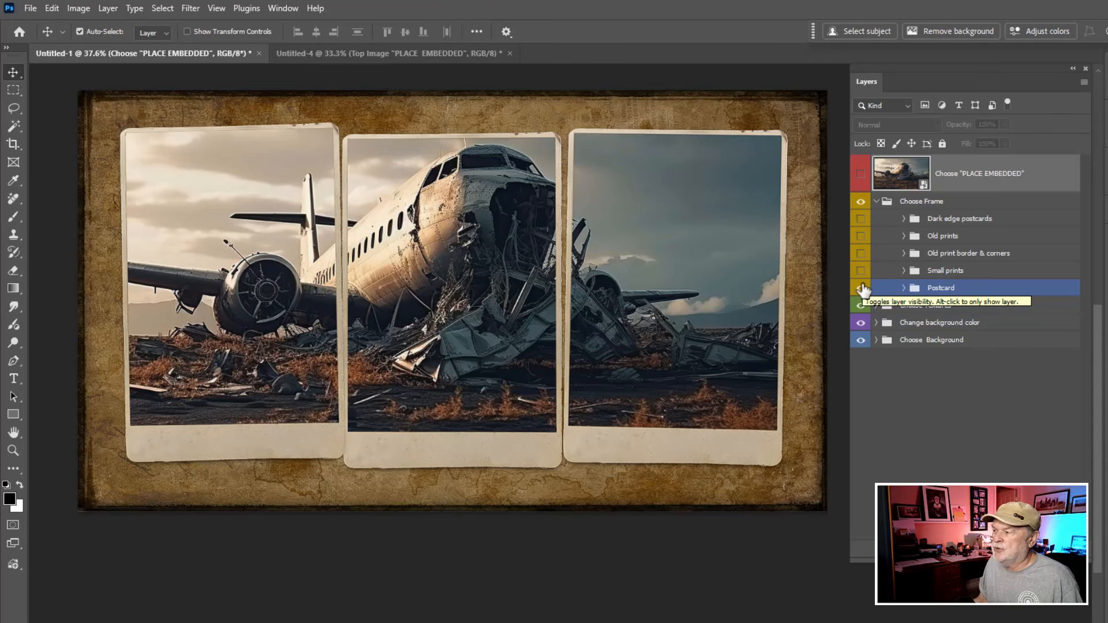
{"action": "left_click", "coordinate": [881, 202]}
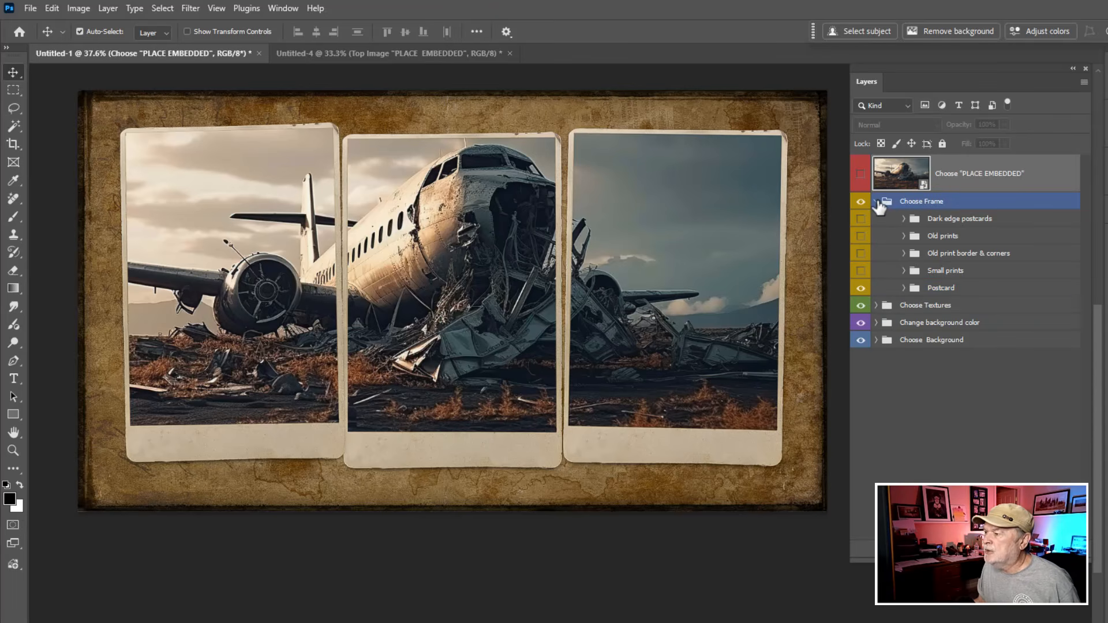
{"action": "left_click", "coordinate": [876, 201]}
Step: Expand the Choose Textures group and compare the design with and without the Edge shadow layer
{"action": "left_click", "coordinate": [878, 219]}
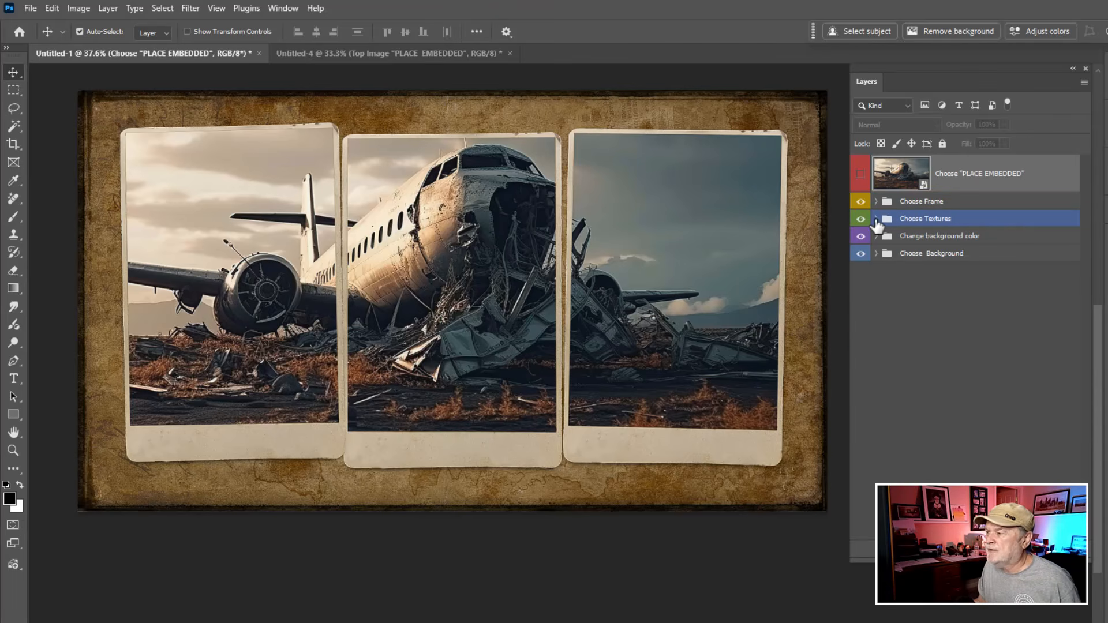
{"action": "left_click", "coordinate": [876, 219]}
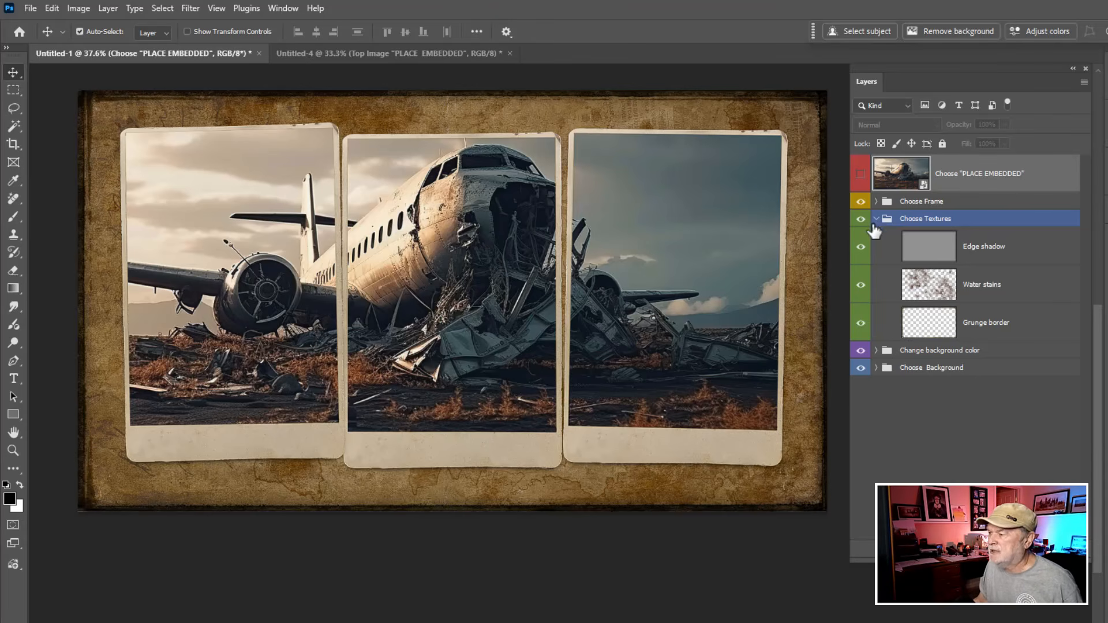
{"action": "left_click", "coordinate": [860, 251]}
{"action": "left_click", "coordinate": [861, 251]}
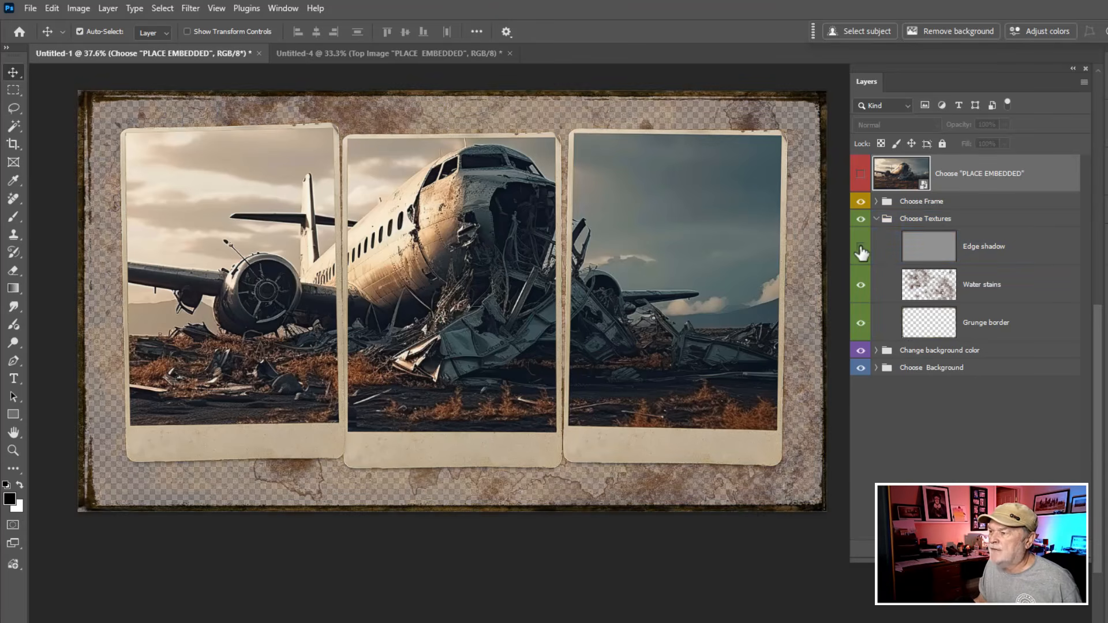
{"action": "left_click", "coordinate": [860, 251]}
{"action": "left_click", "coordinate": [860, 251]}
{"action": "left_click", "coordinate": [860, 251]}
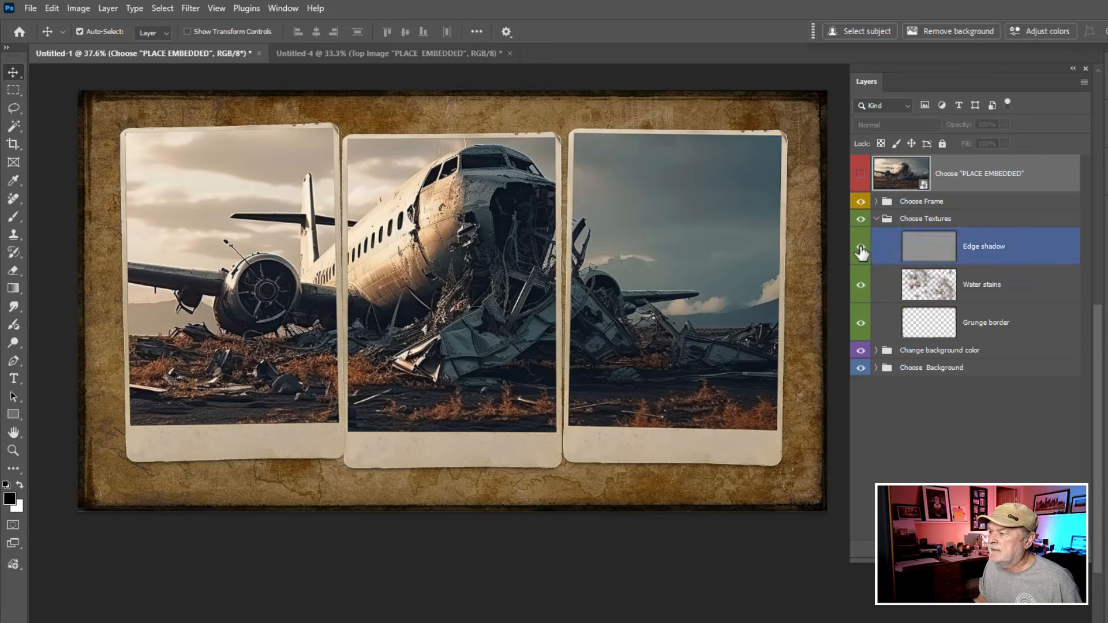
Step: Compare the design with and without the Water stains texture, leaving the texture visible
{"action": "left_click", "coordinate": [862, 292]}
{"action": "left_click", "coordinate": [861, 285]}
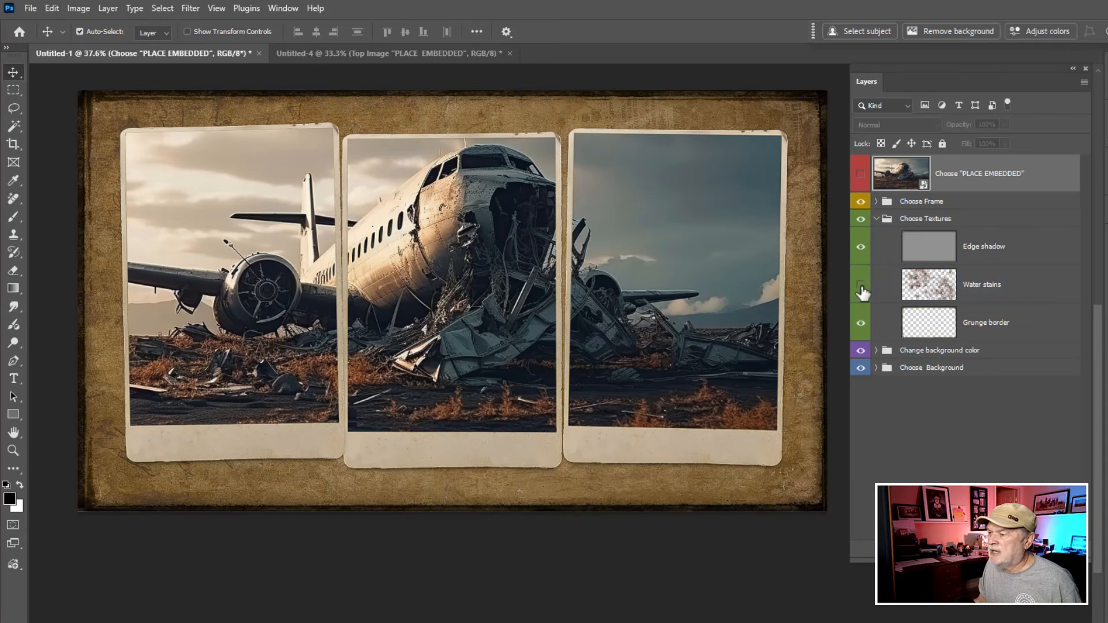
{"action": "left_click", "coordinate": [861, 286]}
{"action": "left_click", "coordinate": [860, 286]}
{"action": "left_click", "coordinate": [860, 286]}
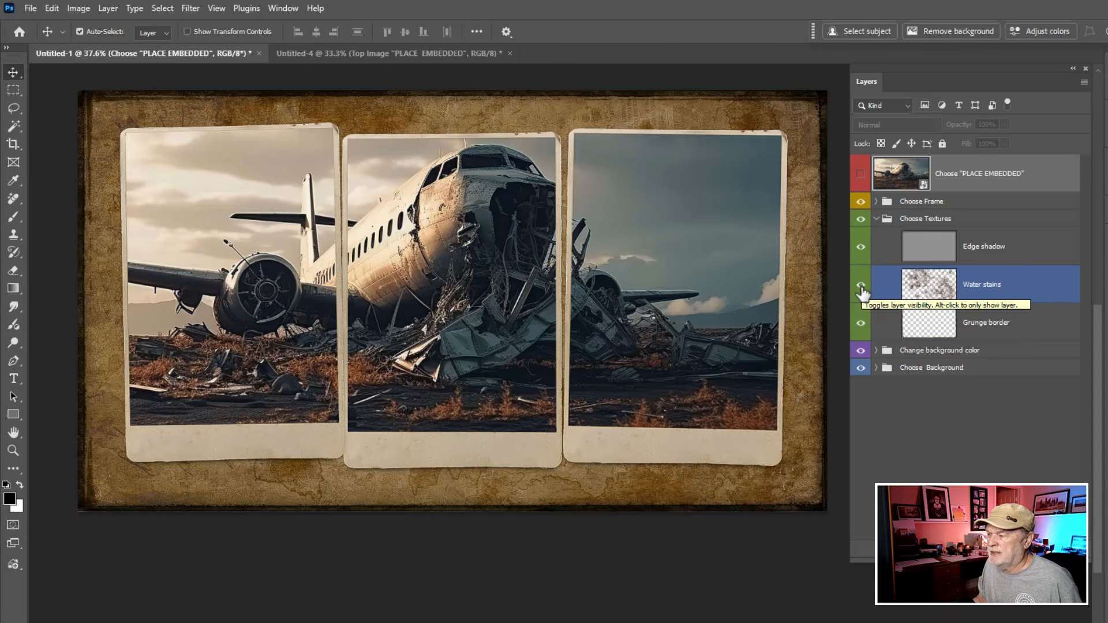
Step: Compare the design with and without the Grunge border texture, leave it visible, and collapse the Choose Textures group
{"action": "left_click", "coordinate": [860, 323]}
{"action": "left_click", "coordinate": [861, 323]}
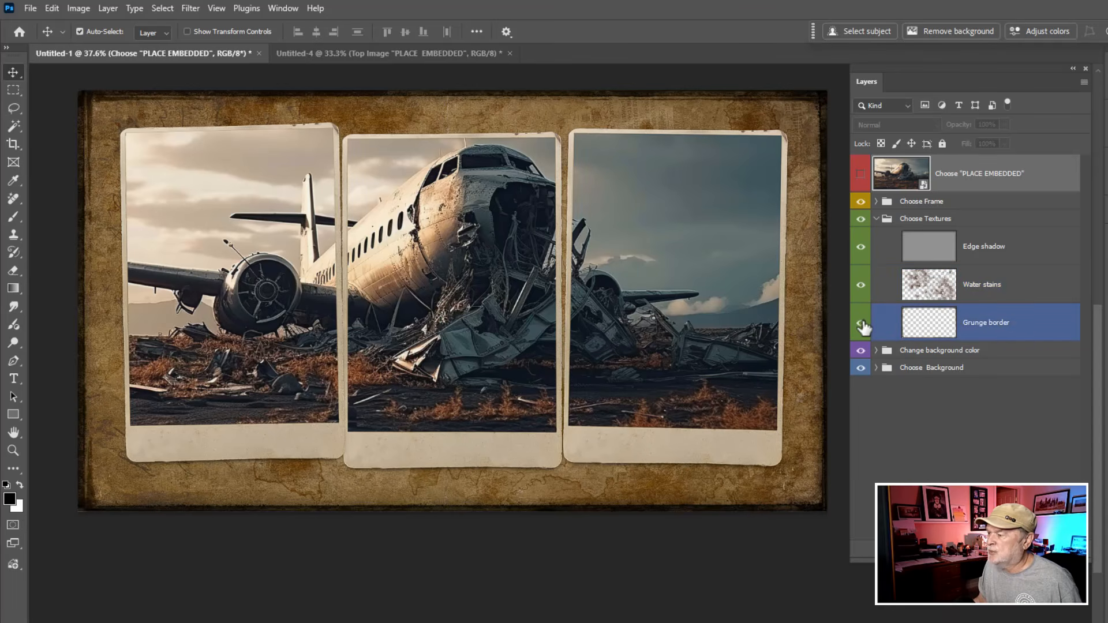
{"action": "left_click", "coordinate": [862, 324]}
{"action": "left_click", "coordinate": [861, 324]}
{"action": "left_click", "coordinate": [861, 324]}
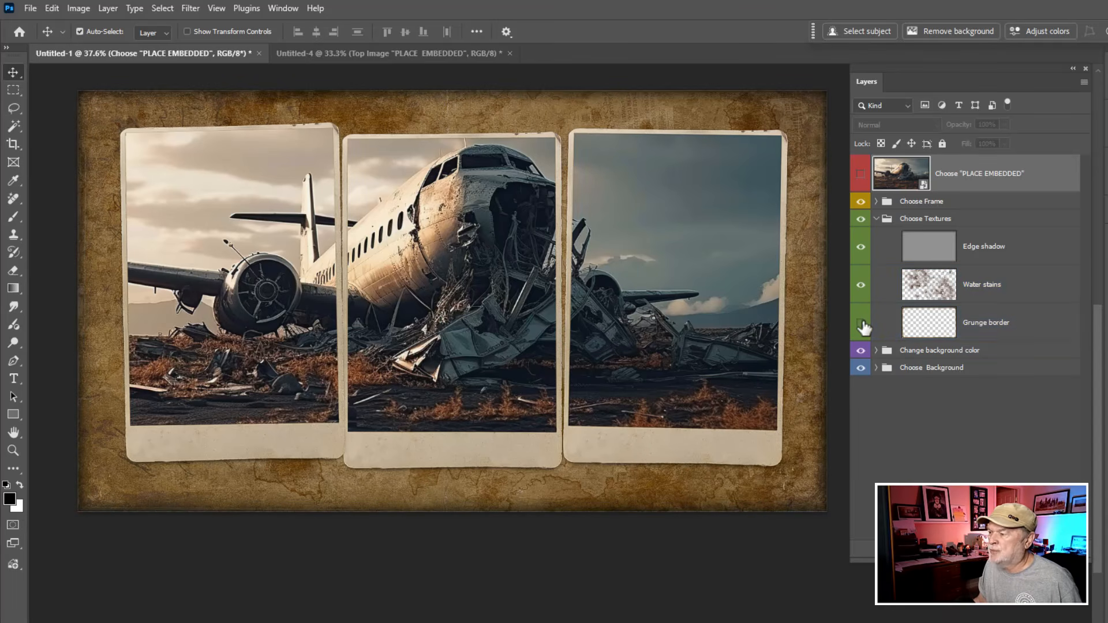
{"action": "left_click", "coordinate": [862, 324]}
{"action": "left_click", "coordinate": [875, 250]}
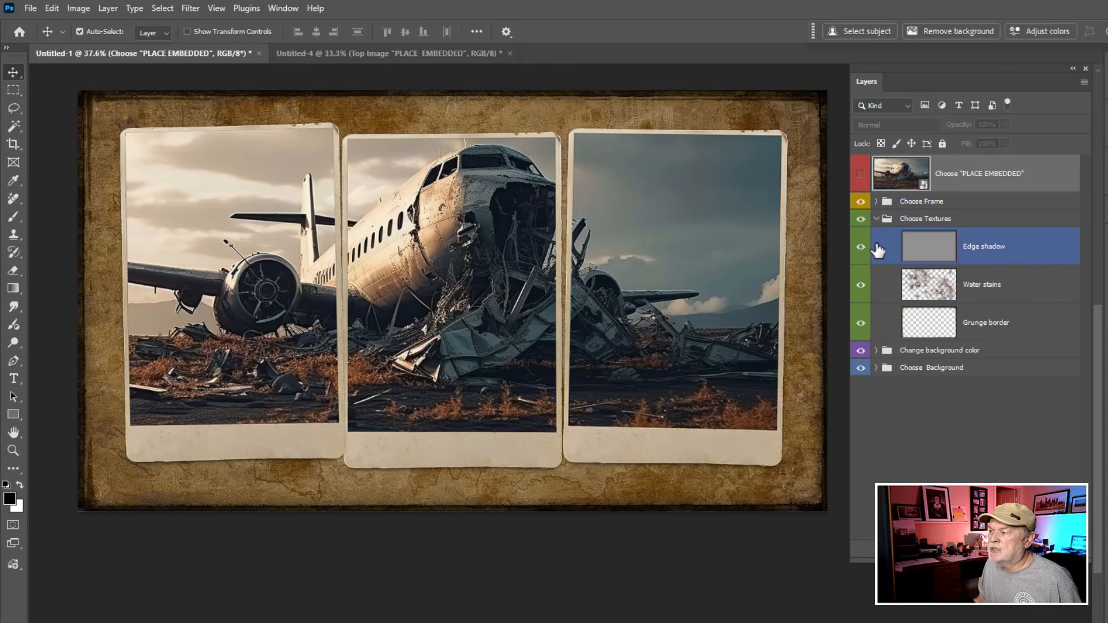
{"action": "left_click", "coordinate": [880, 225]}
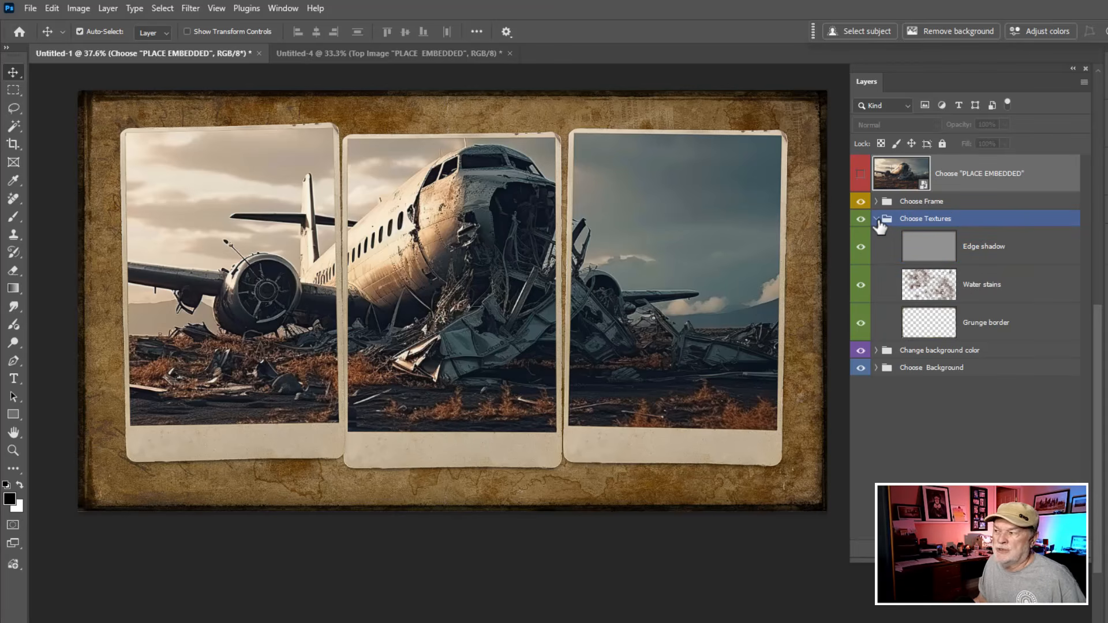
{"action": "left_click", "coordinate": [876, 219]}
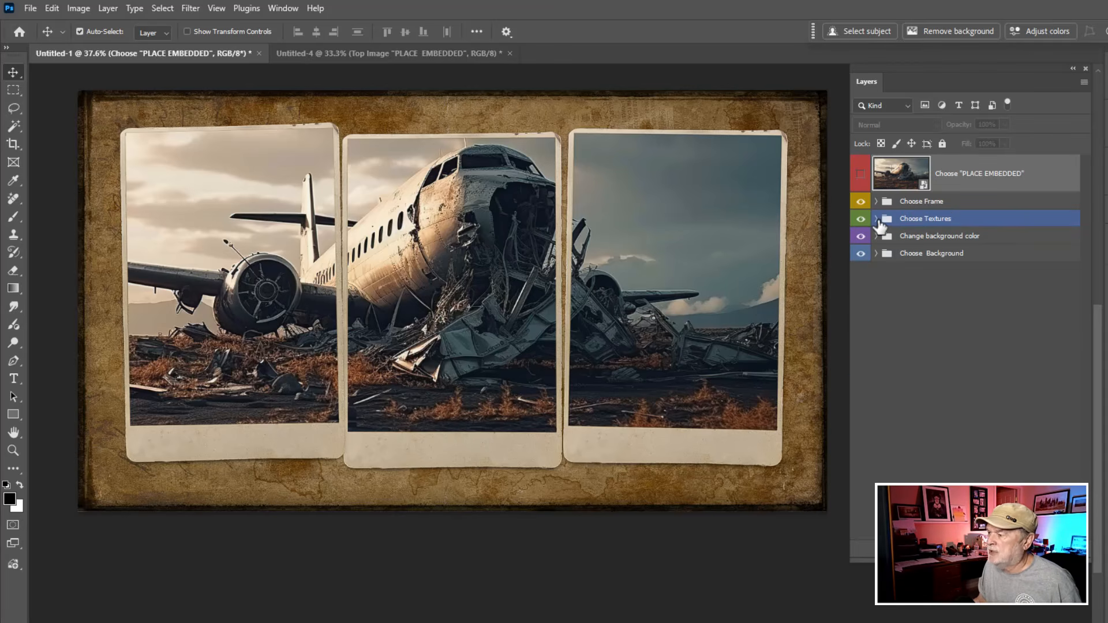
Step: Expand the Change background color group and make the Color Fill 2 layer visible along with Color Fill 1
{"action": "left_click", "coordinate": [878, 241]}
{"action": "left_click", "coordinate": [876, 237]}
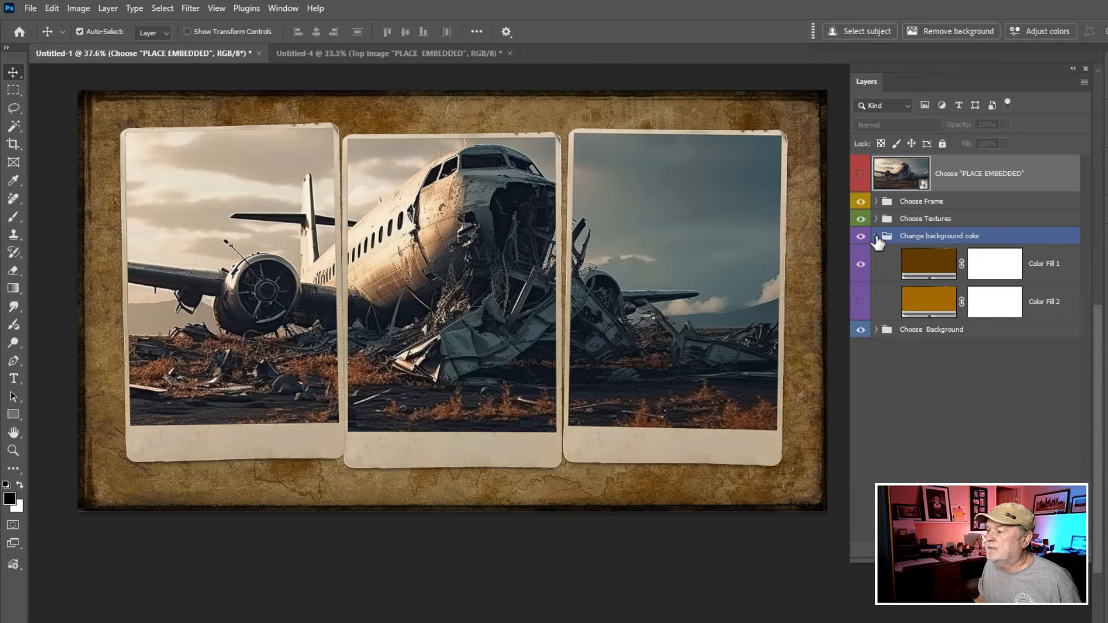
{"action": "left_click", "coordinate": [928, 265]}
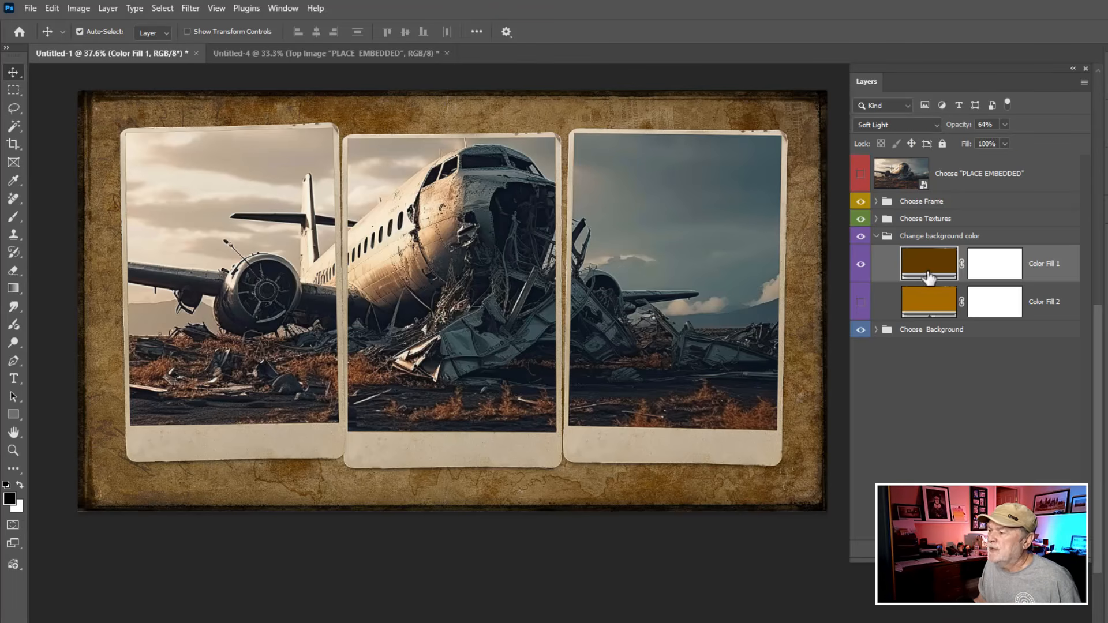
{"action": "left_click", "coordinate": [930, 302]}
{"action": "left_click", "coordinate": [865, 308]}
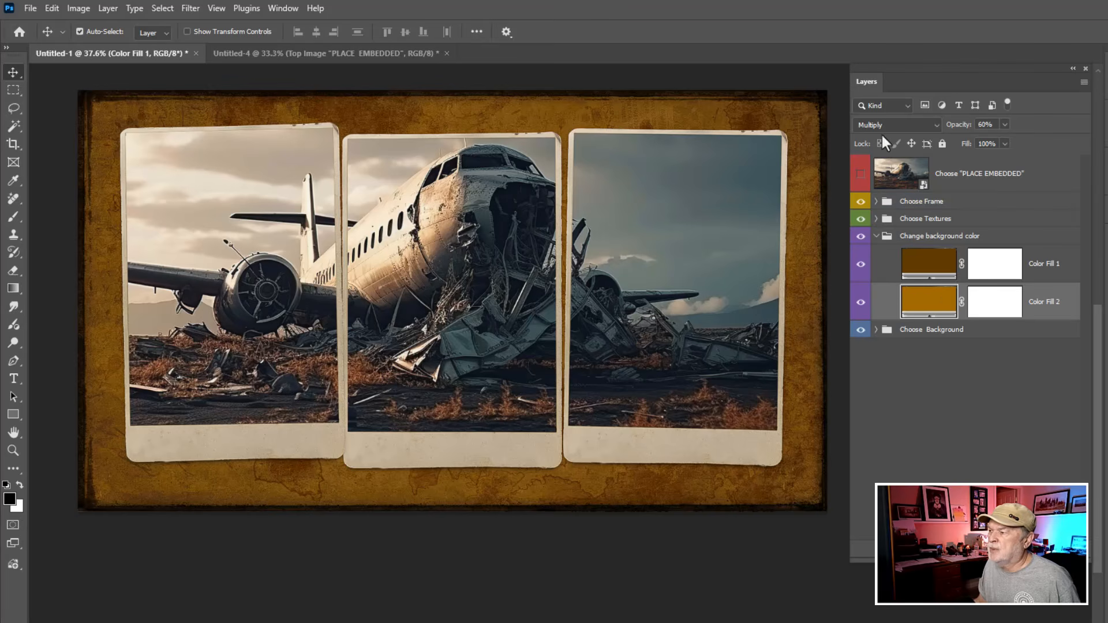
Step: View the fill color of Color Fill 2 in the Color Picker, cancel it, and collapse the Change background color group
{"action": "left_click", "coordinate": [929, 301]}
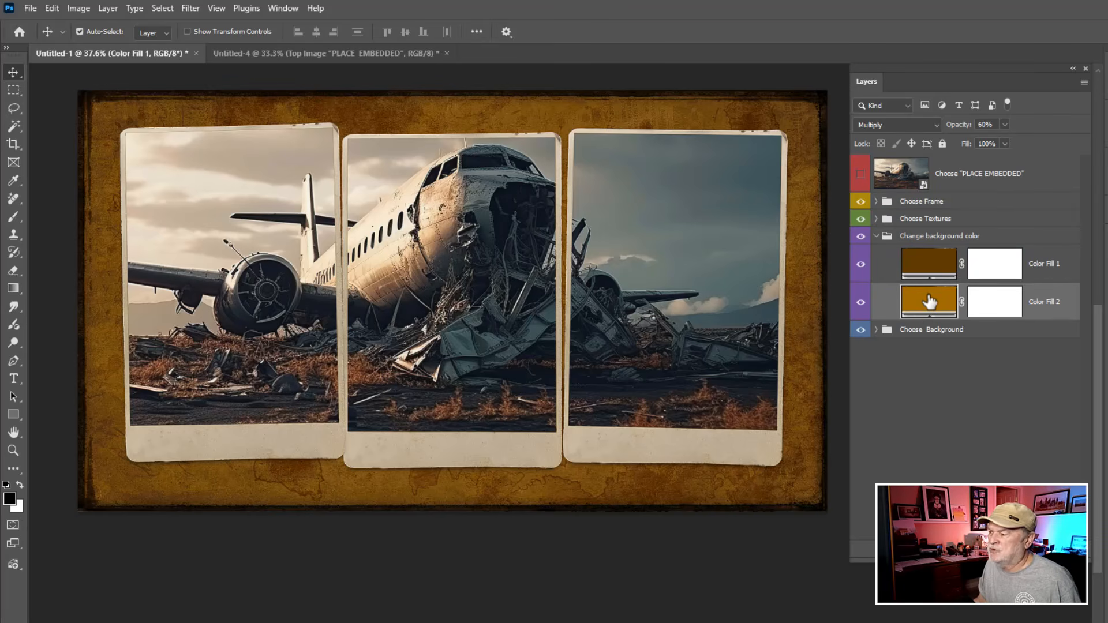
{"action": "double_click", "coordinate": [929, 301]}
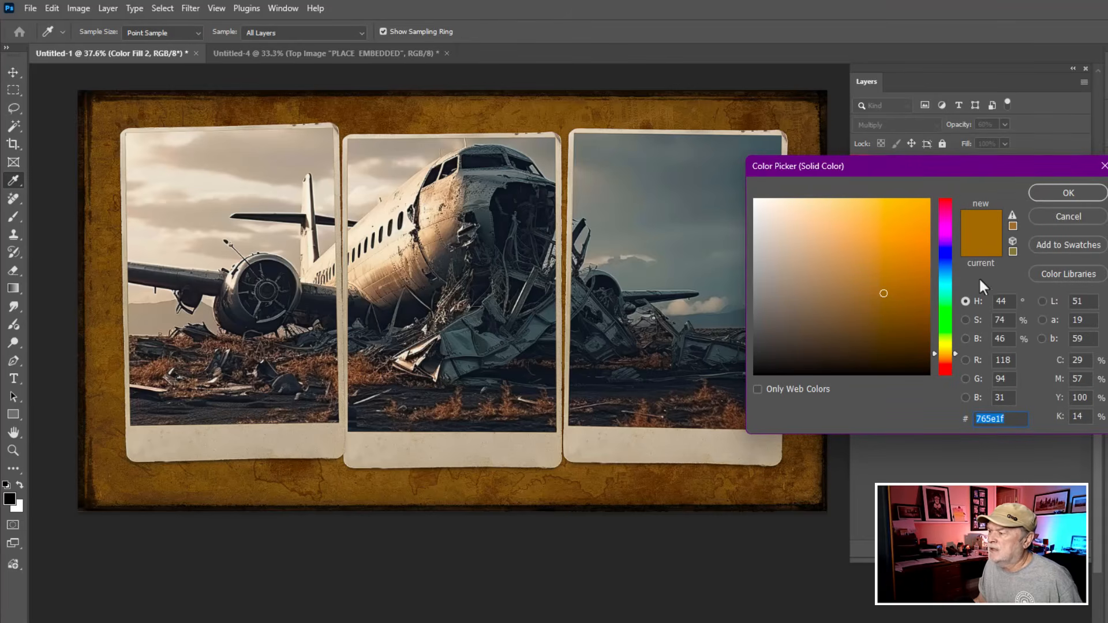
{"action": "left_click", "coordinate": [1061, 217]}
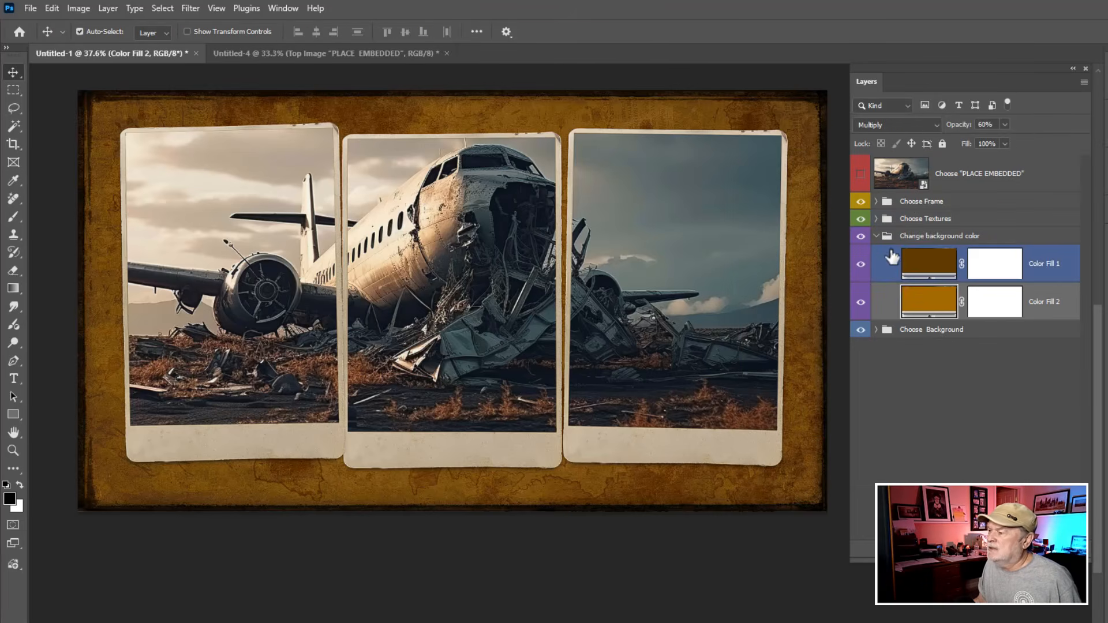
{"action": "left_click", "coordinate": [886, 238]}
{"action": "left_click", "coordinate": [876, 236]}
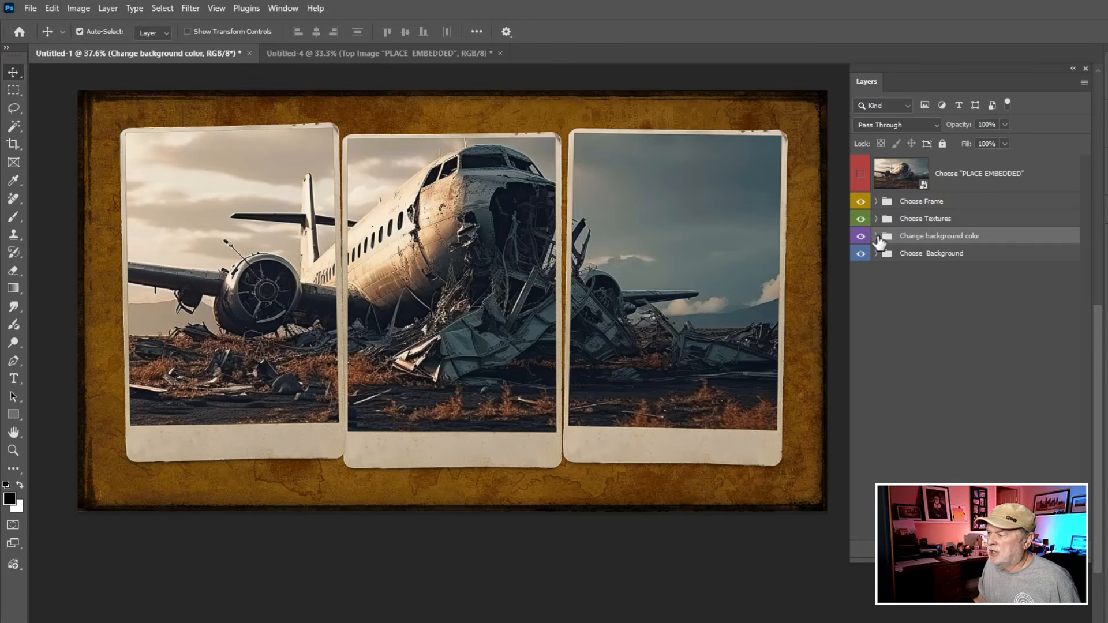
Step: Expand the Choose Background group and preview the Postcard, Old metal, Graffiti and Old lined paper backgrounds one at a time
{"action": "left_click", "coordinate": [875, 254]}
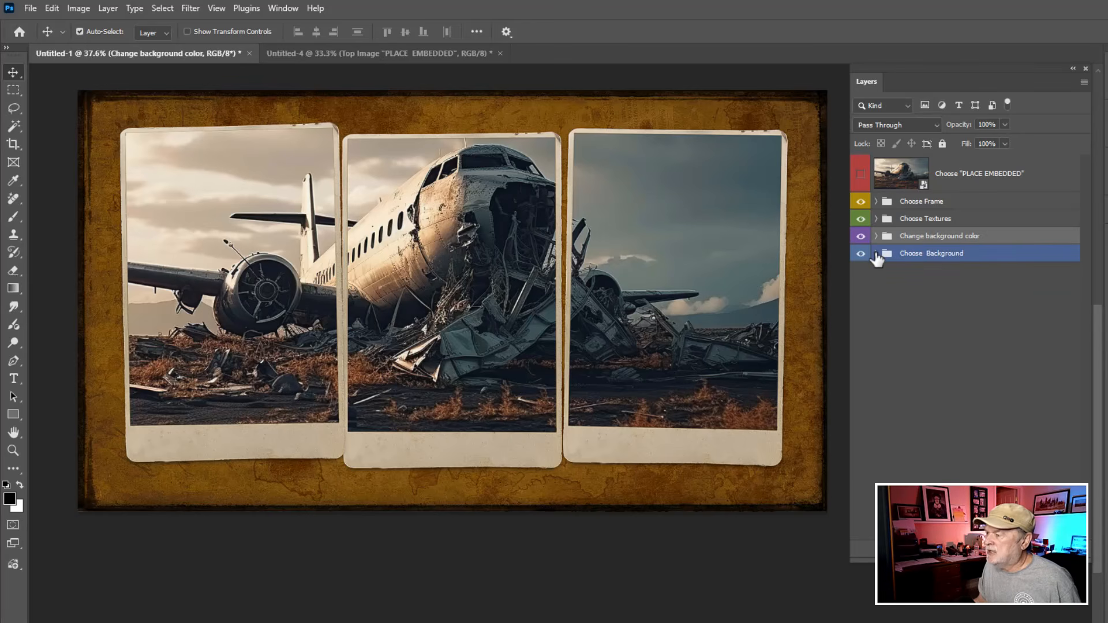
{"action": "left_click", "coordinate": [875, 254]}
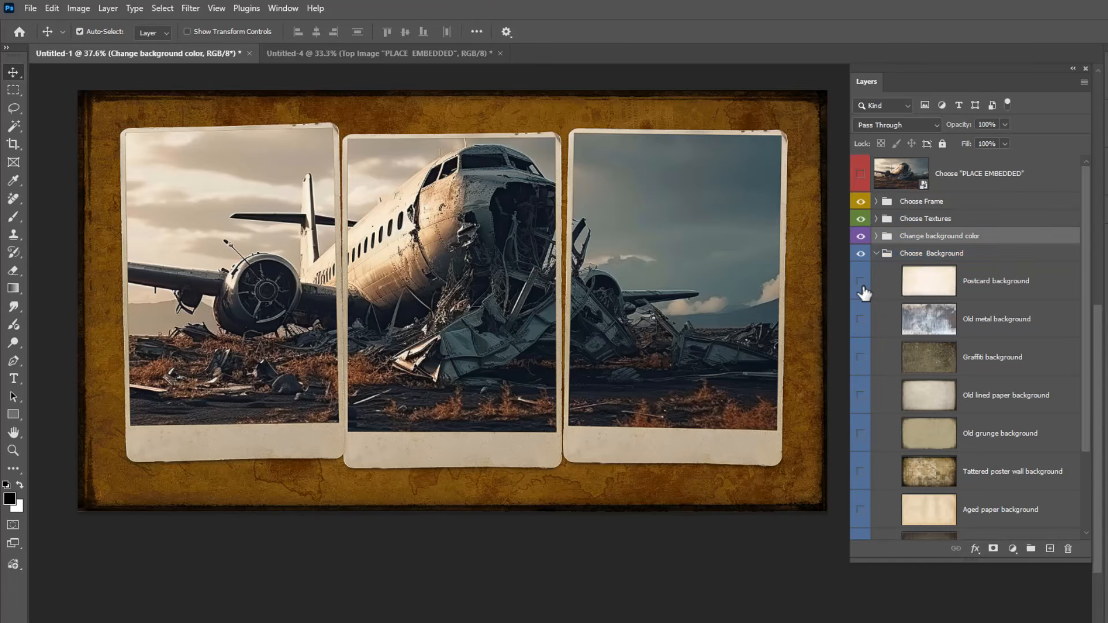
{"action": "left_click", "coordinate": [863, 283]}
{"action": "left_click", "coordinate": [862, 320]}
{"action": "left_click", "coordinate": [863, 322]}
{"action": "left_click", "coordinate": [862, 359]}
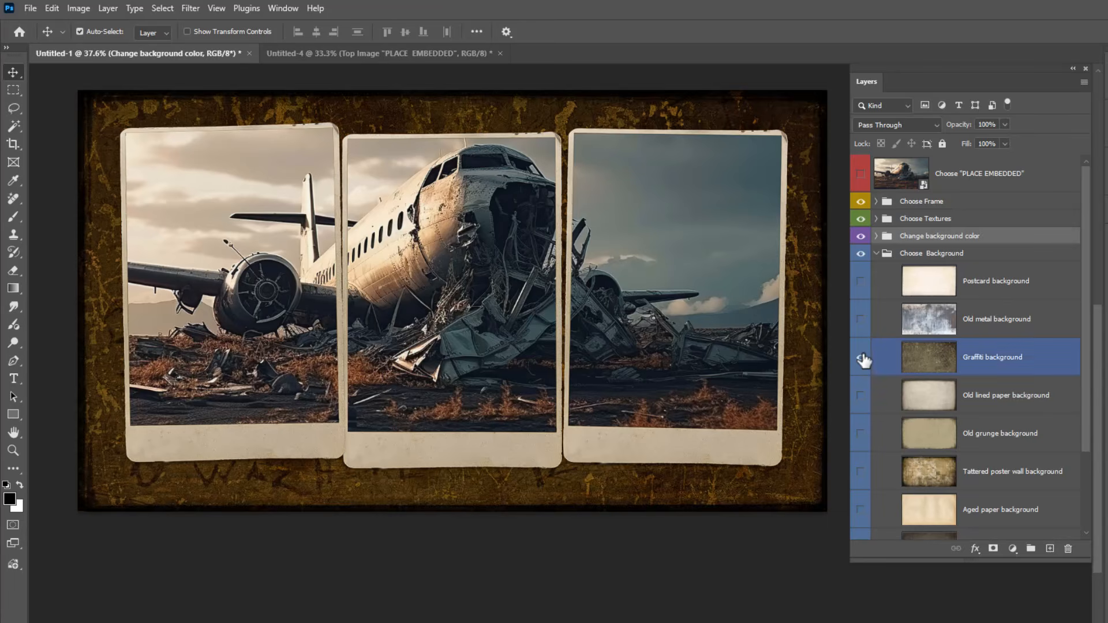
{"action": "left_click", "coordinate": [863, 359]}
{"action": "left_click", "coordinate": [863, 397]}
{"action": "left_click", "coordinate": [863, 397]}
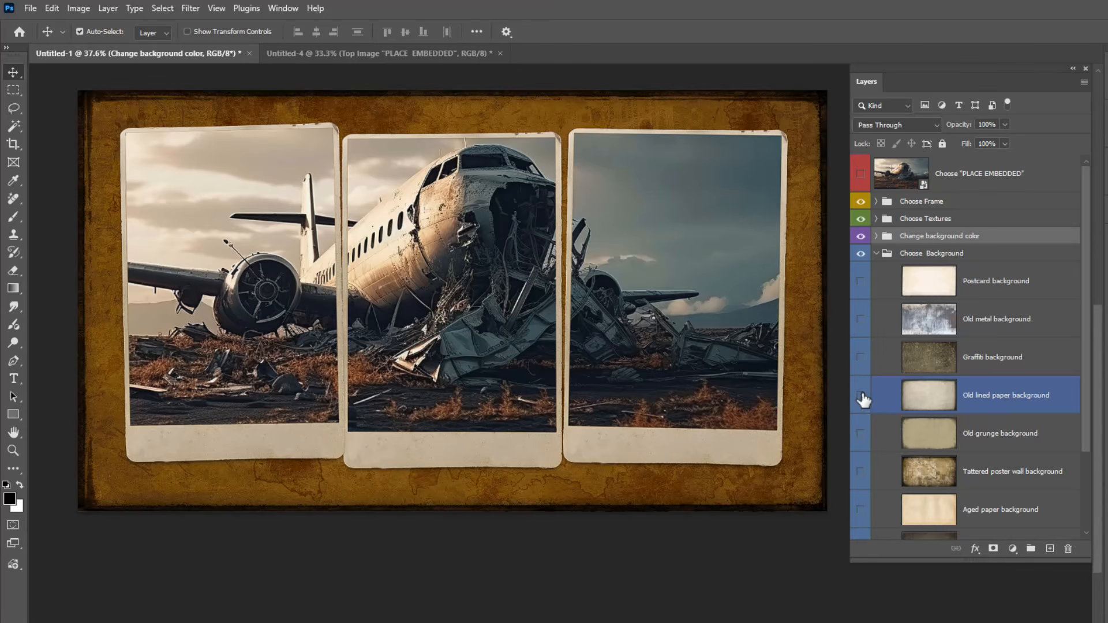
Step: Compare the design with and without the Old document background, leave it visible, and collapse the Choose Background group
{"action": "scroll", "coordinate": [1086, 354], "scroll_direction": "down", "scroll_amount": 3}
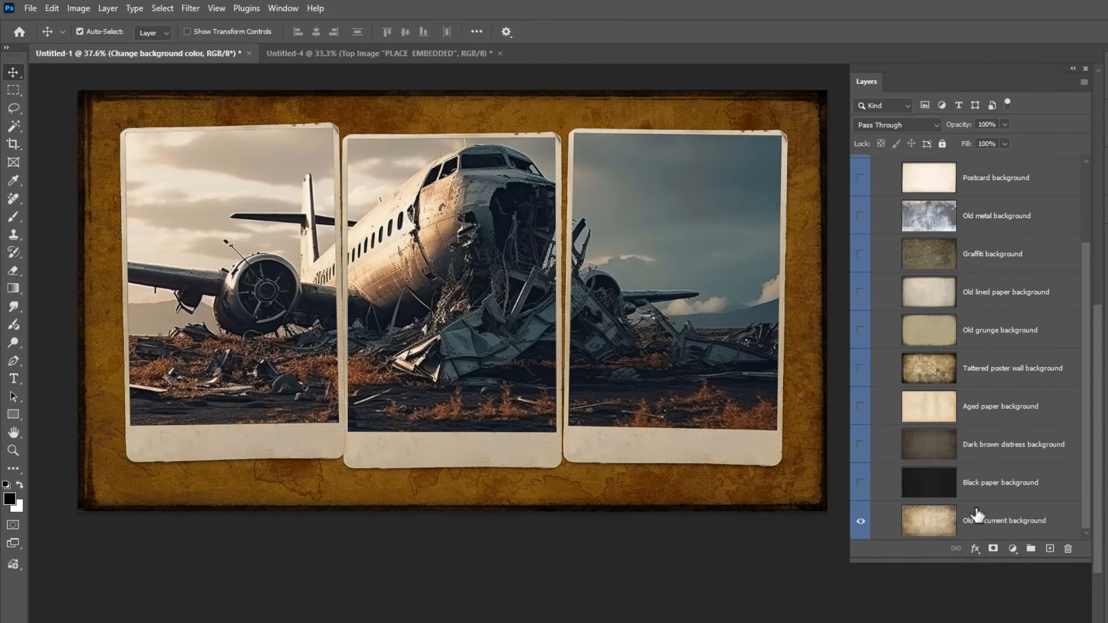
{"action": "left_click", "coordinate": [861, 521]}
{"action": "left_click", "coordinate": [862, 521]}
{"action": "left_click", "coordinate": [861, 521]}
{"action": "scroll", "coordinate": [1083, 374], "scroll_direction": "up", "scroll_amount": 3}
{"action": "left_click", "coordinate": [880, 256]}
{"action": "left_click", "coordinate": [876, 253]}
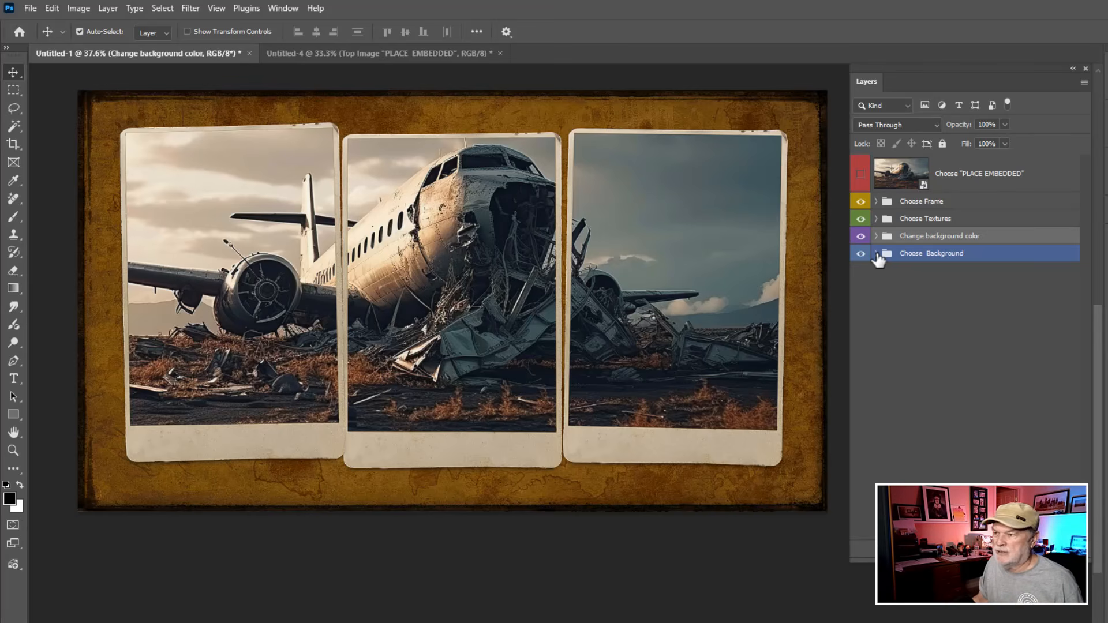
Step: Switch to the Untitled-4 vertical template and open the contents of the Top Image "PLACE EMBEDDED" smart object for editing
{"action": "left_click", "coordinate": [427, 53]}
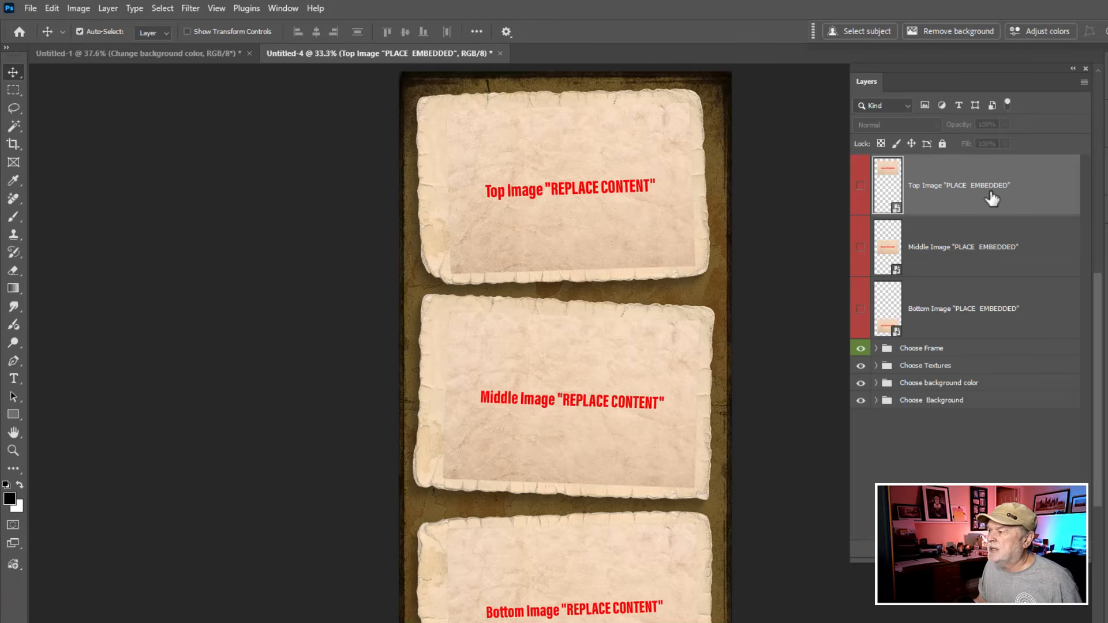
{"action": "double_click", "coordinate": [889, 191]}
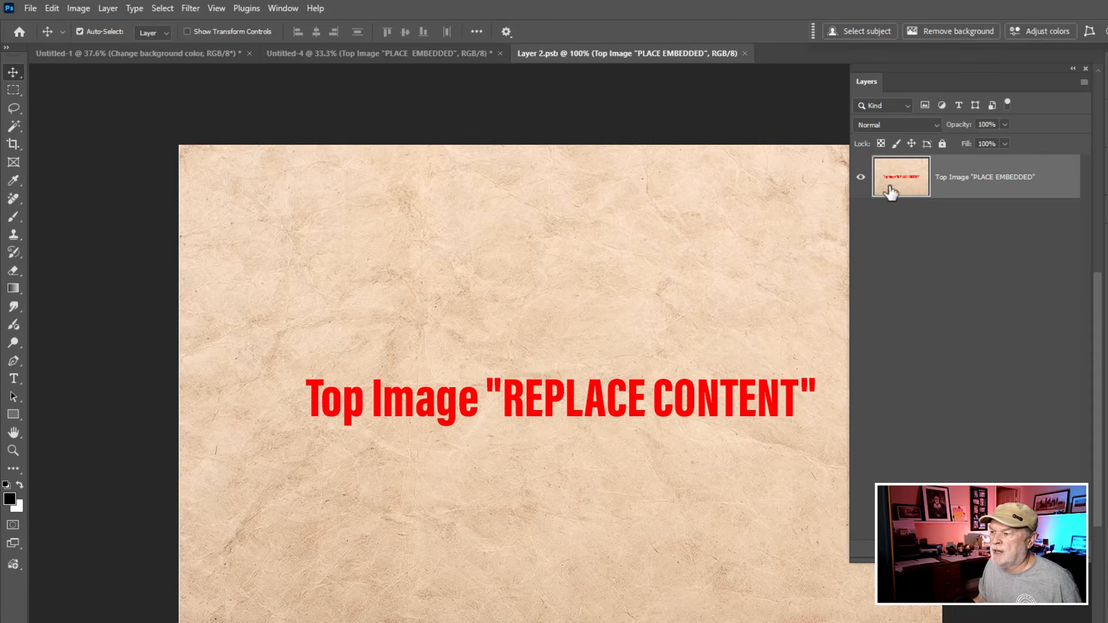
Step: Place Fashion-1.jpg as an embedded image in the Top Image smart object's contents
{"action": "left_click_drag", "start_coordinate": [761, 248], "coordinate": [699, 204]}
{"action": "scroll", "coordinate": [670, 229], "scroll_direction": "down", "scroll_amount": 2}
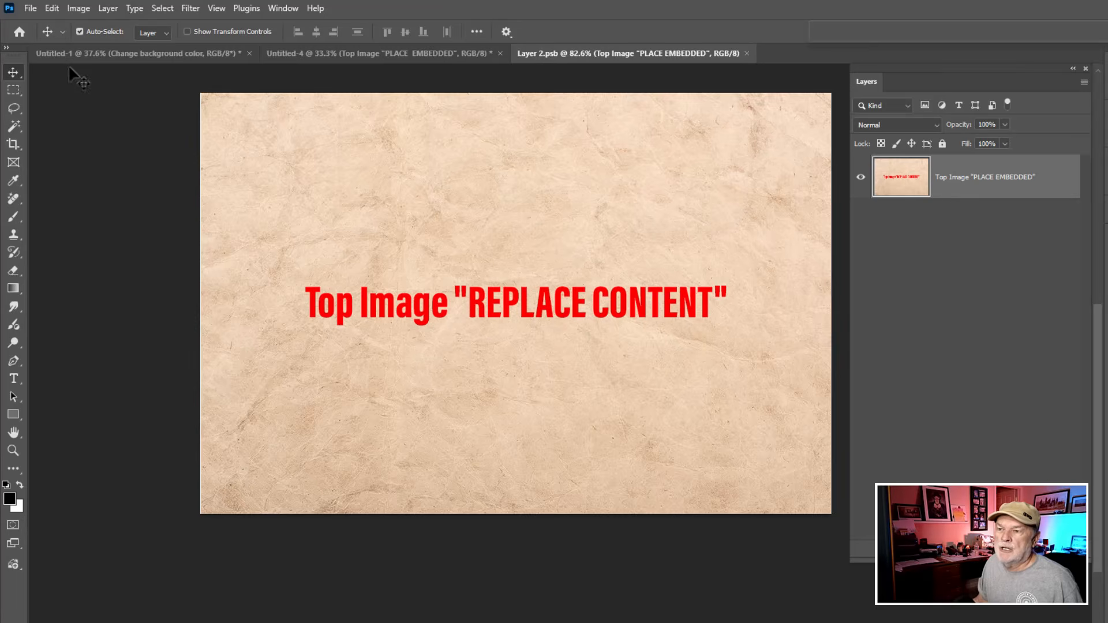
{"action": "left_click", "coordinate": [30, 9]}
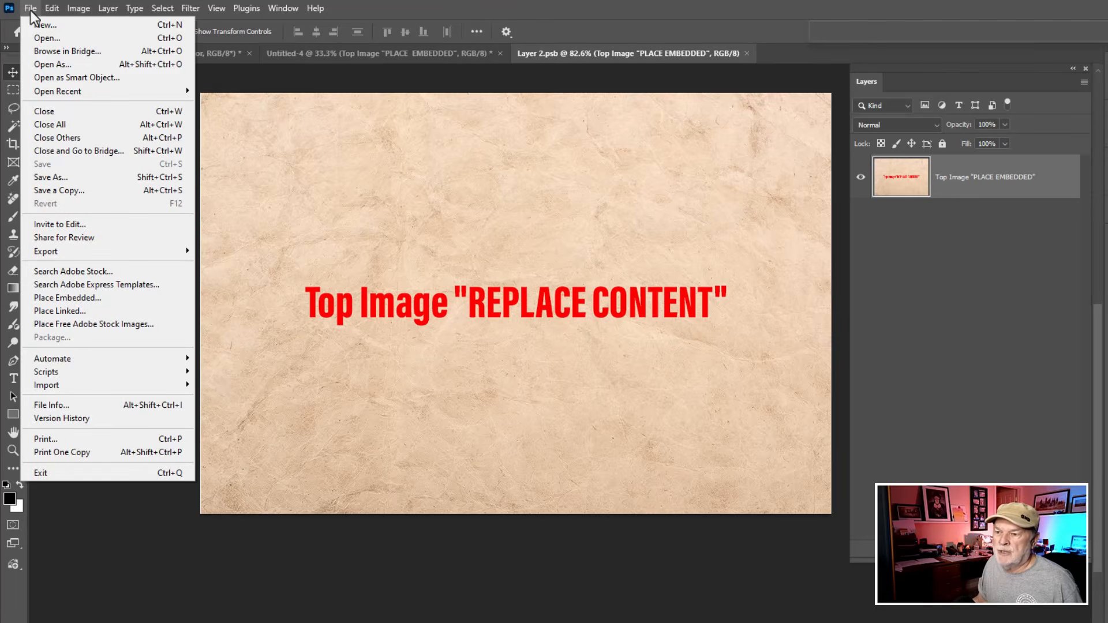
{"action": "left_click", "coordinate": [95, 298]}
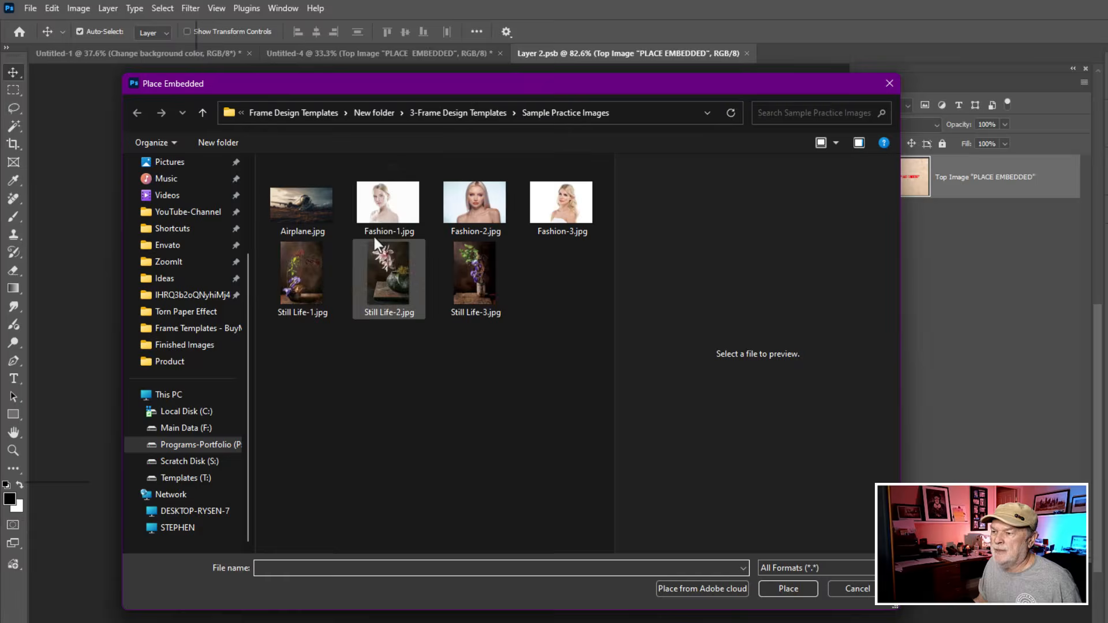
{"action": "left_click", "coordinate": [387, 205]}
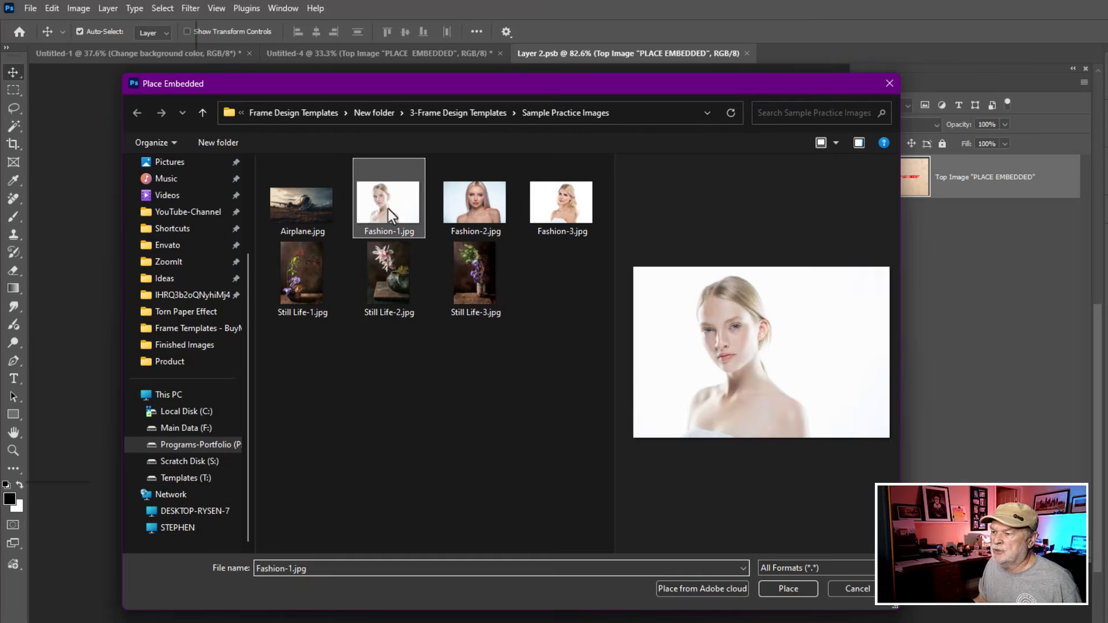
{"action": "left_click", "coordinate": [788, 588]}
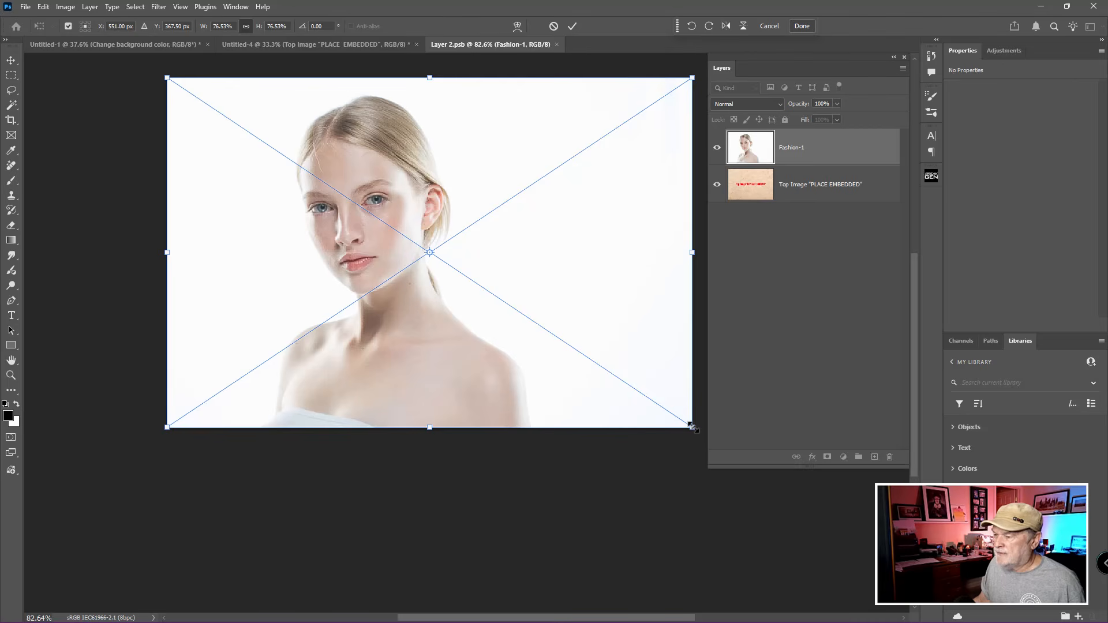
Step: Enlarge Fashion-1 to about 94% and reposition it with its left edge on the canvas edge, covering the whole canvas
{"action": "left_click_drag", "start_coordinate": [692, 427], "coordinate": [790, 466]}
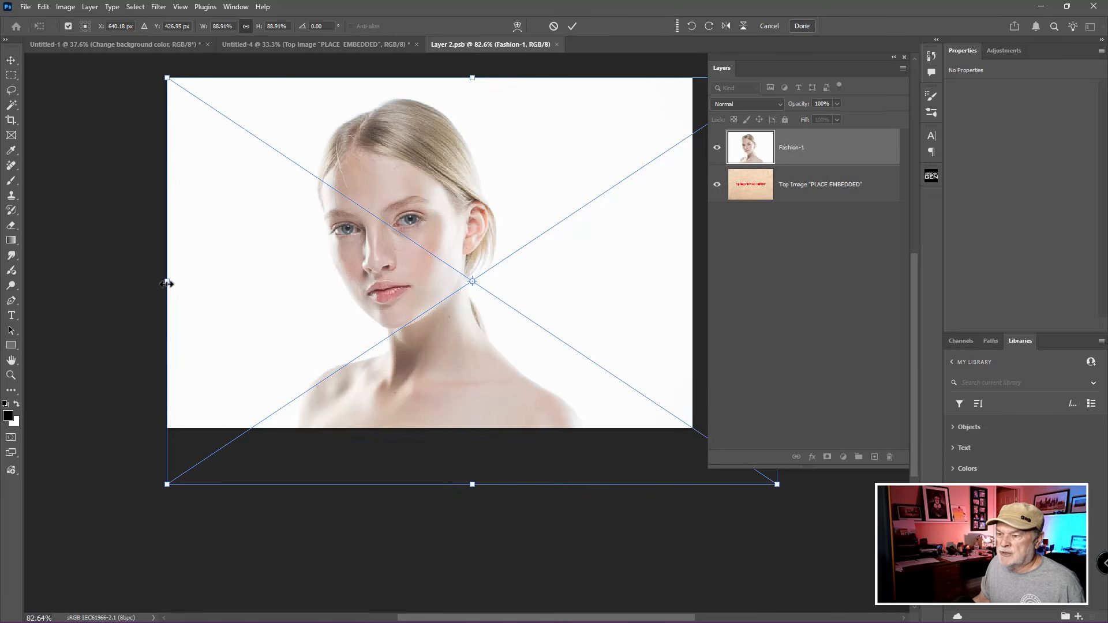
{"action": "left_click_drag", "start_coordinate": [167, 282], "coordinate": [131, 282]}
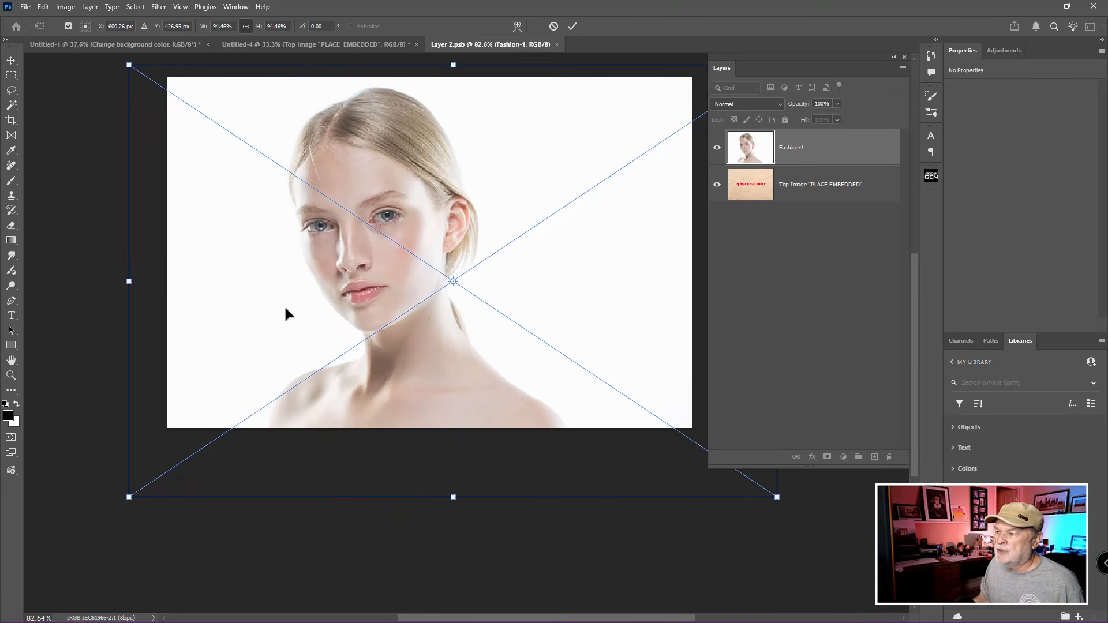
{"action": "left_click_drag", "start_coordinate": [283, 305], "coordinate": [321, 313]}
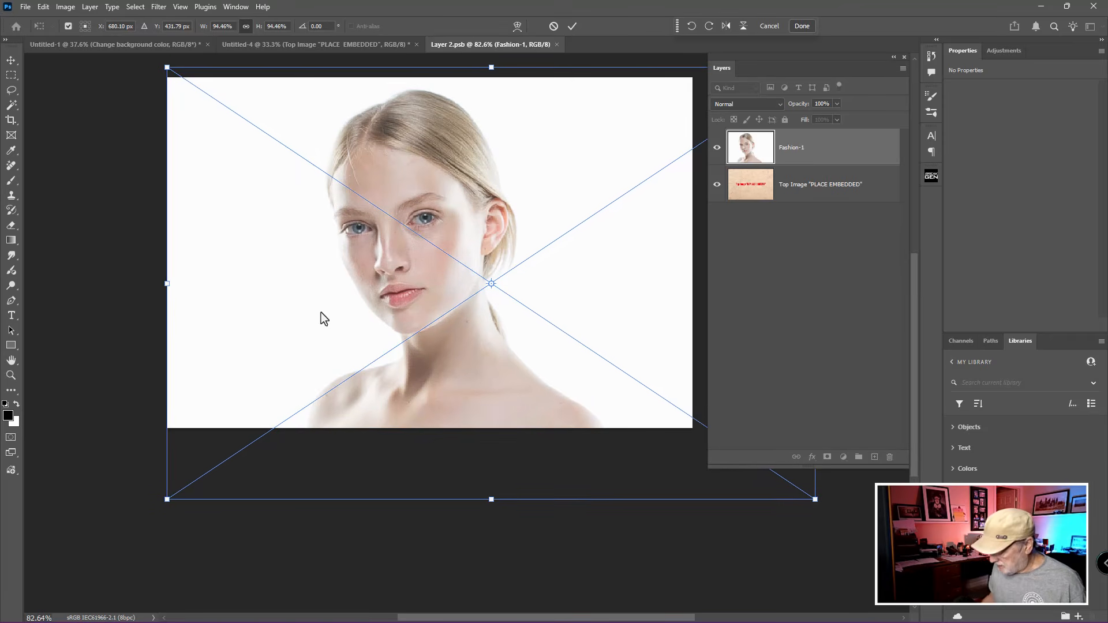
{"action": "key", "text": "Return"}
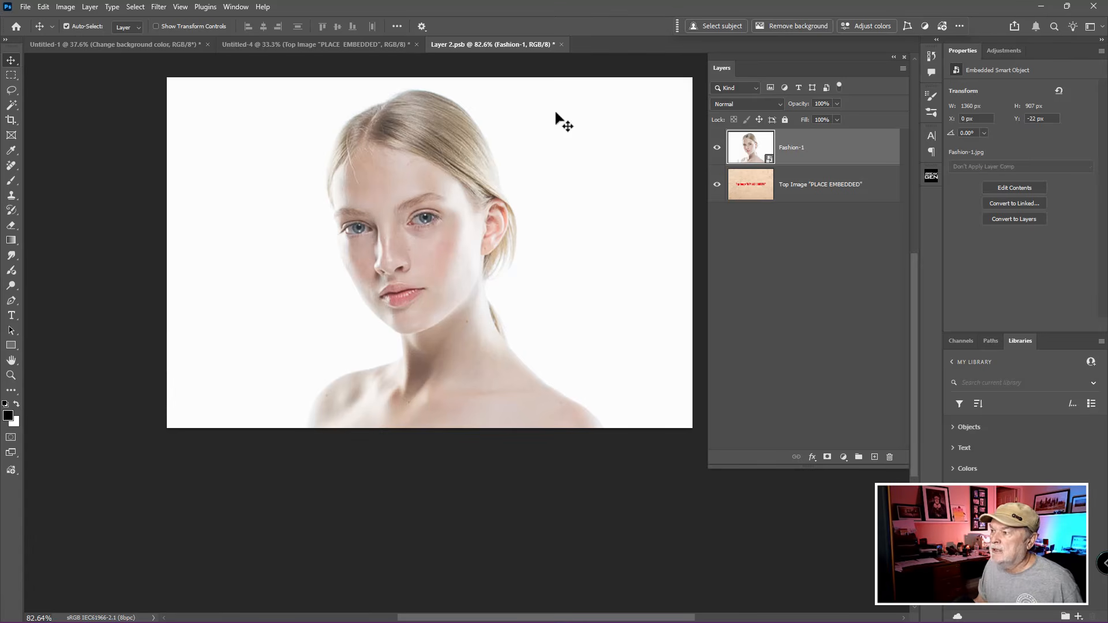
Step: Close the Top Image contents document, saving its changes back to the vertical template
{"action": "left_click", "coordinate": [560, 45]}
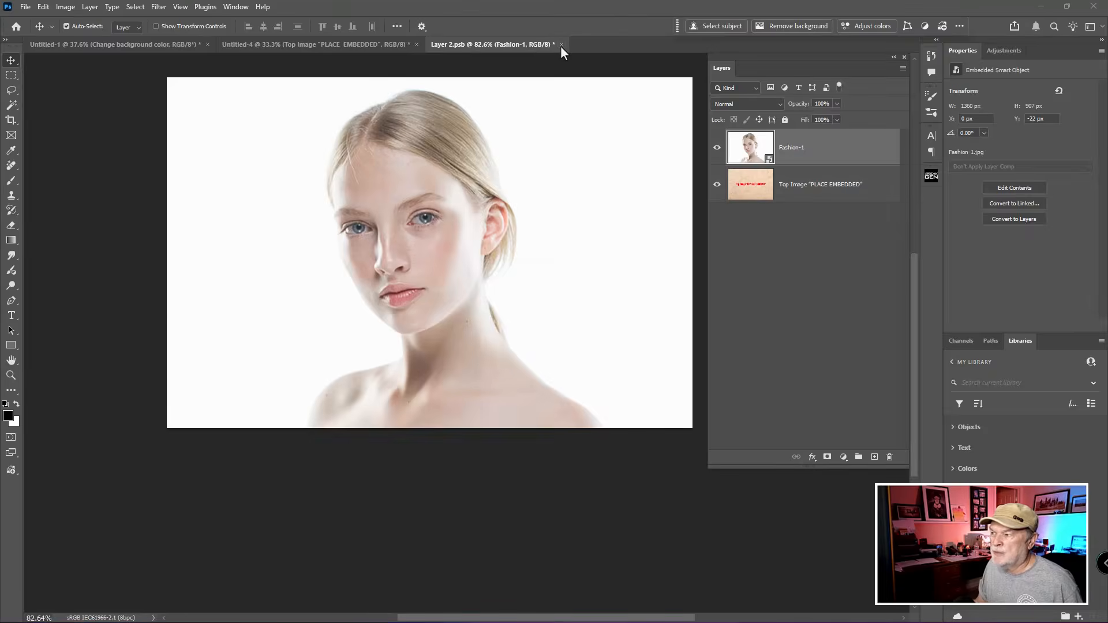
{"action": "left_click", "coordinate": [500, 234]}
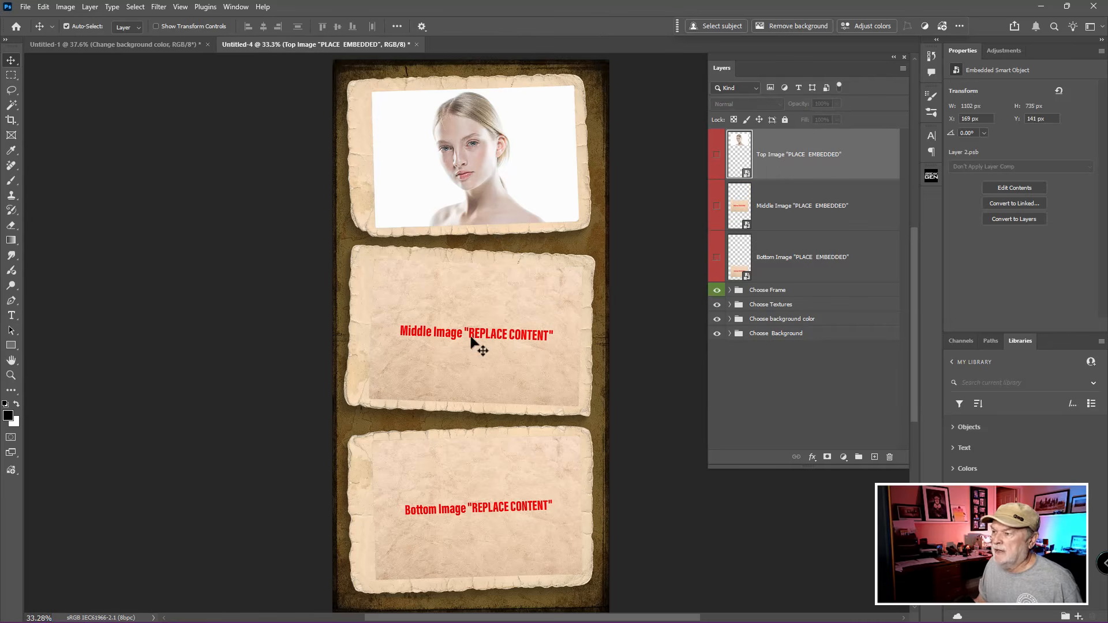
{"action": "left_click", "coordinate": [483, 198], "text": "ctrl"}
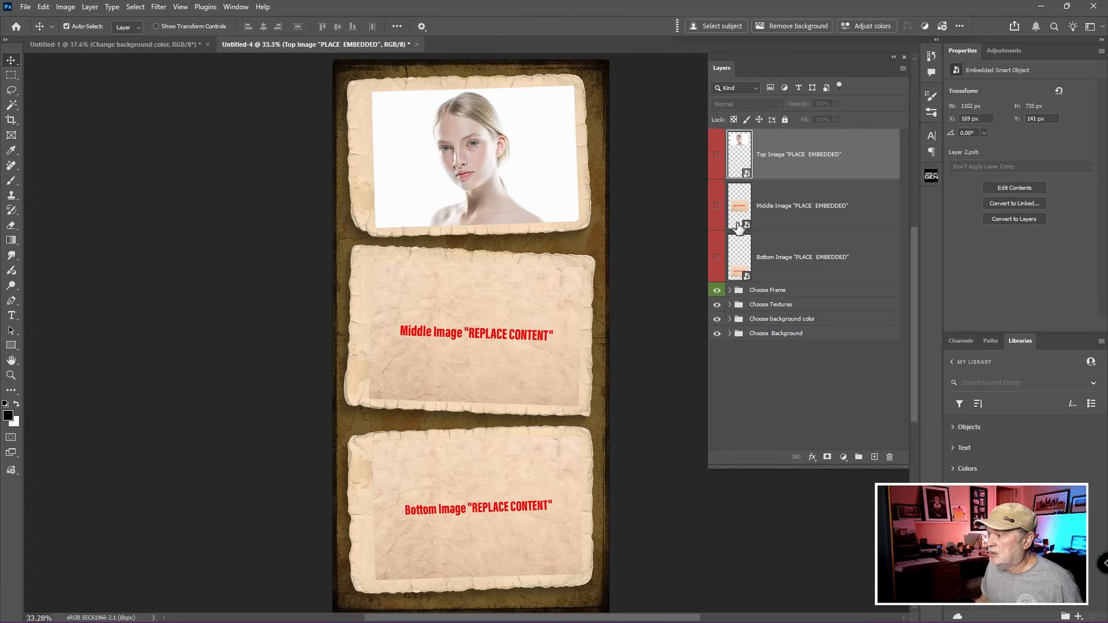
Step: Place Fashion-2.jpg embedded at its default size in the Middle Image smart object's contents, then save and close them
{"action": "key", "text": "ctrl"}
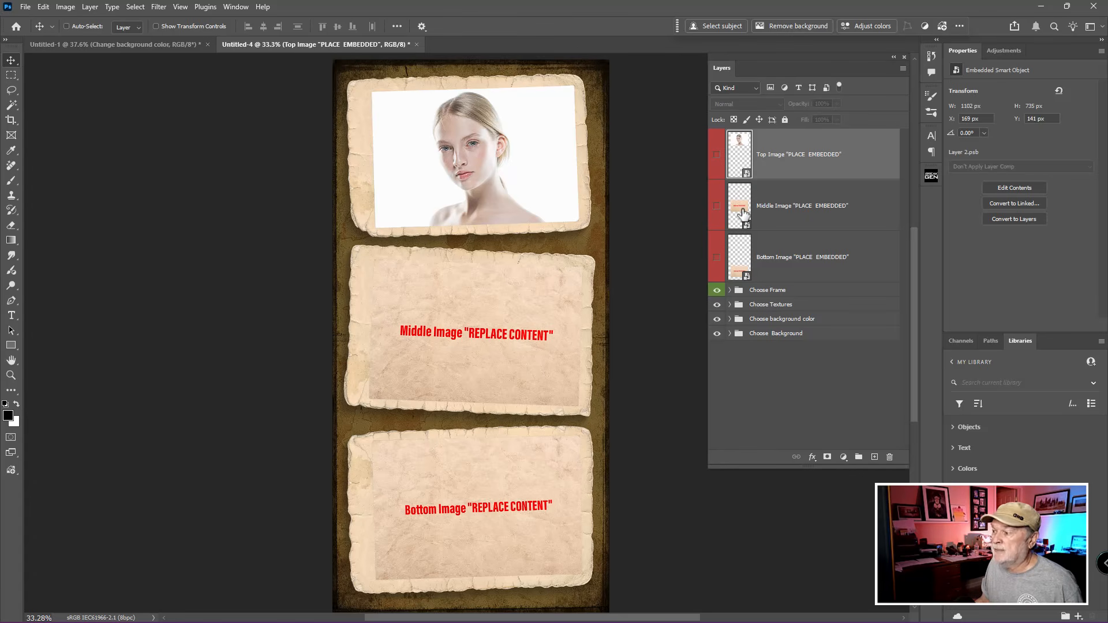
{"action": "double_click", "coordinate": [740, 206]}
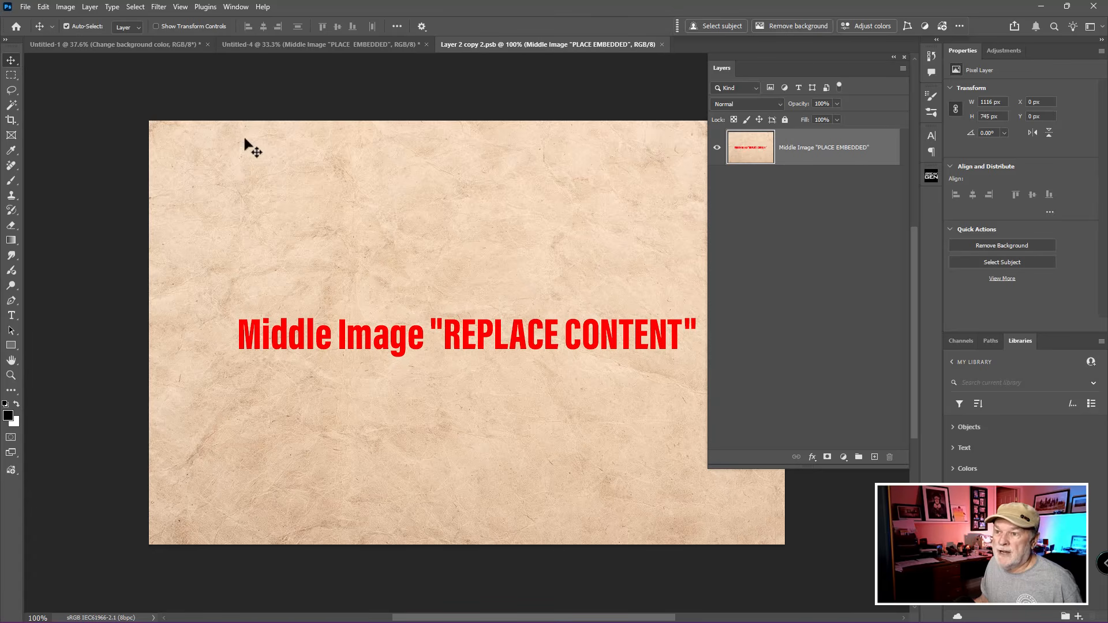
{"action": "left_click", "coordinate": [25, 7]}
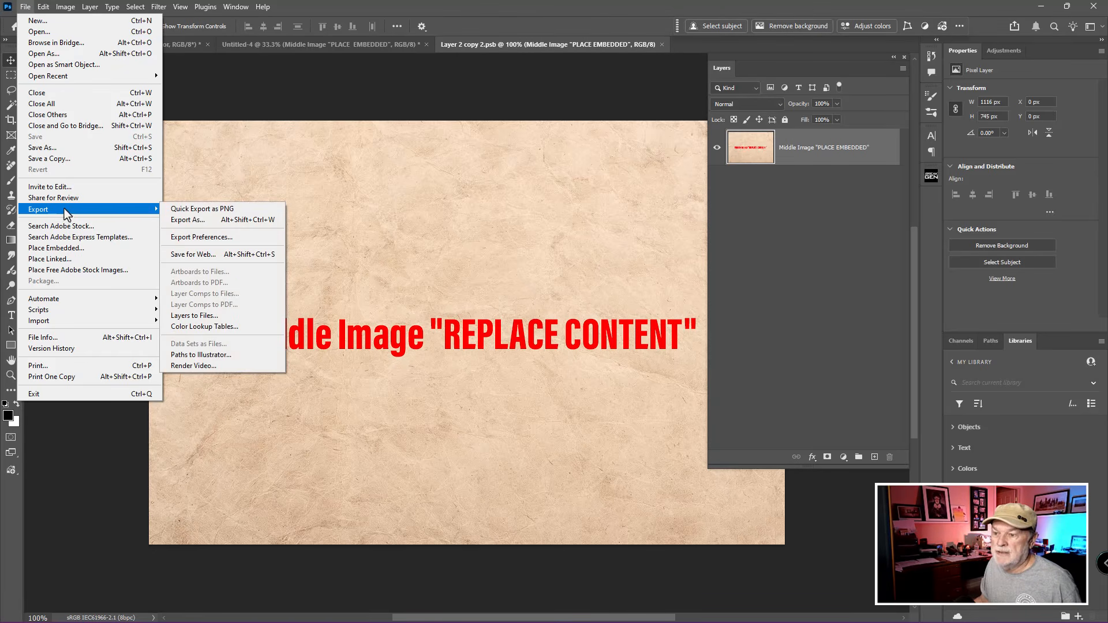
{"action": "left_click", "coordinate": [70, 248]}
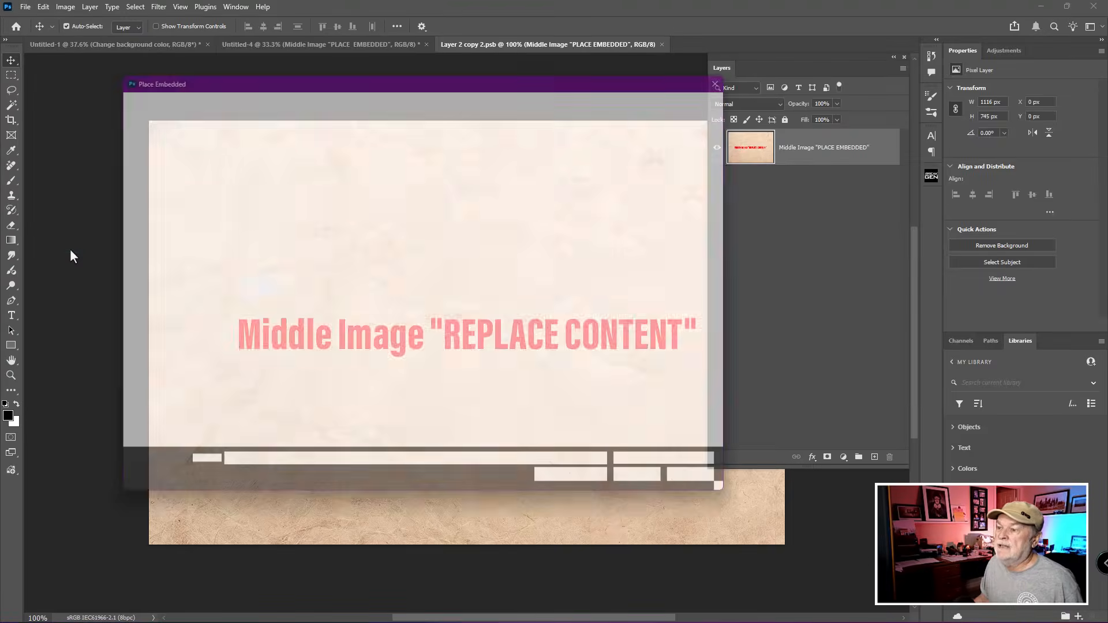
{"action": "left_click", "coordinate": [383, 178]}
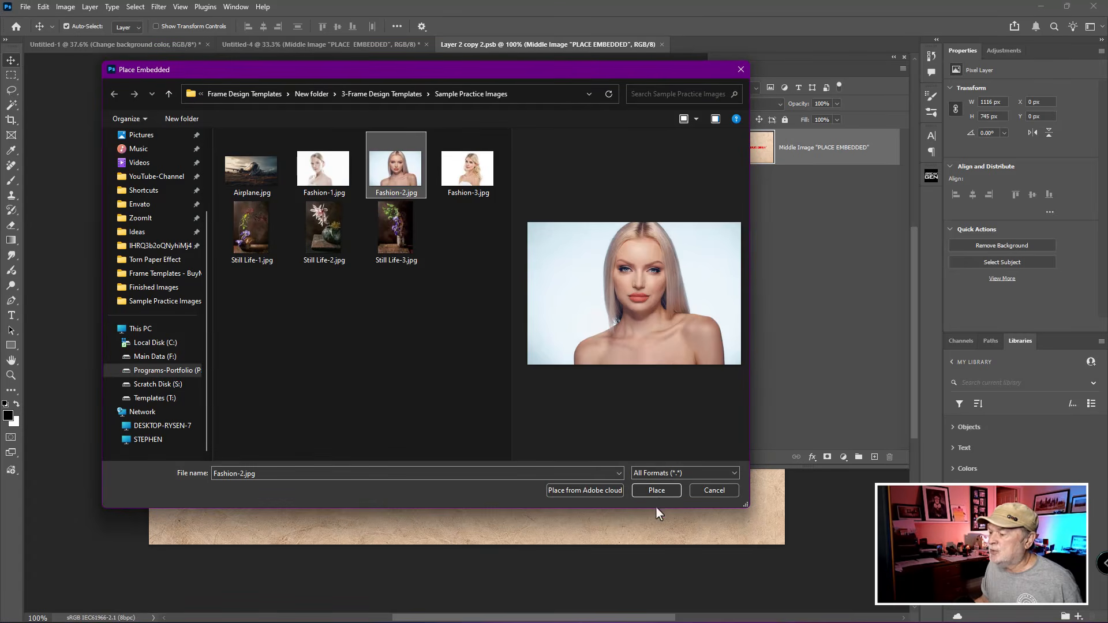
{"action": "left_click", "coordinate": [656, 490]}
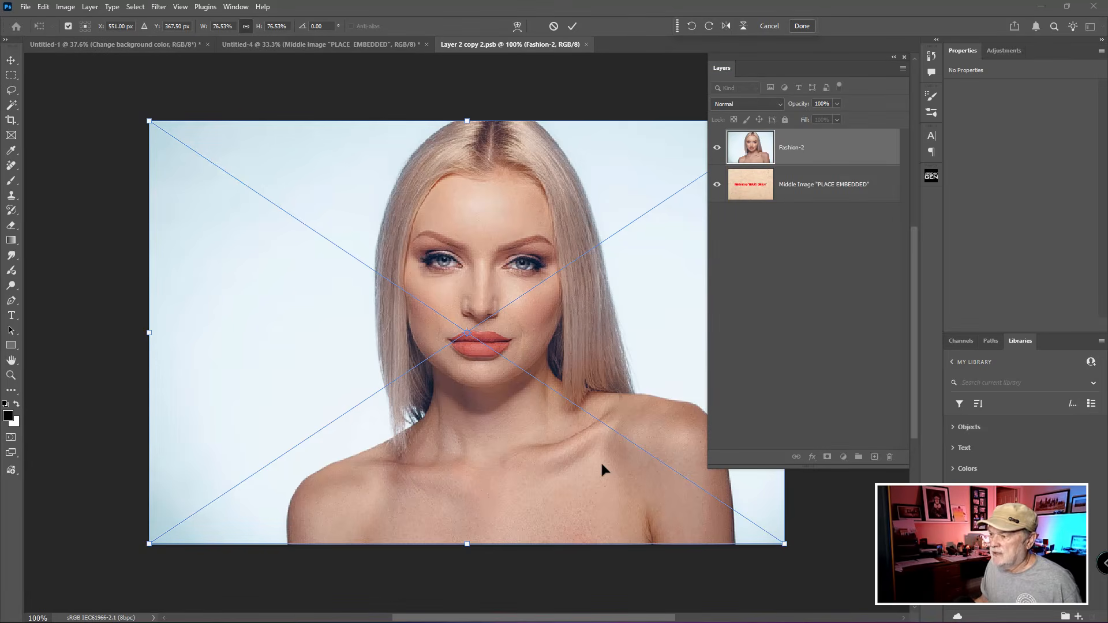
{"action": "key", "text": "Return"}
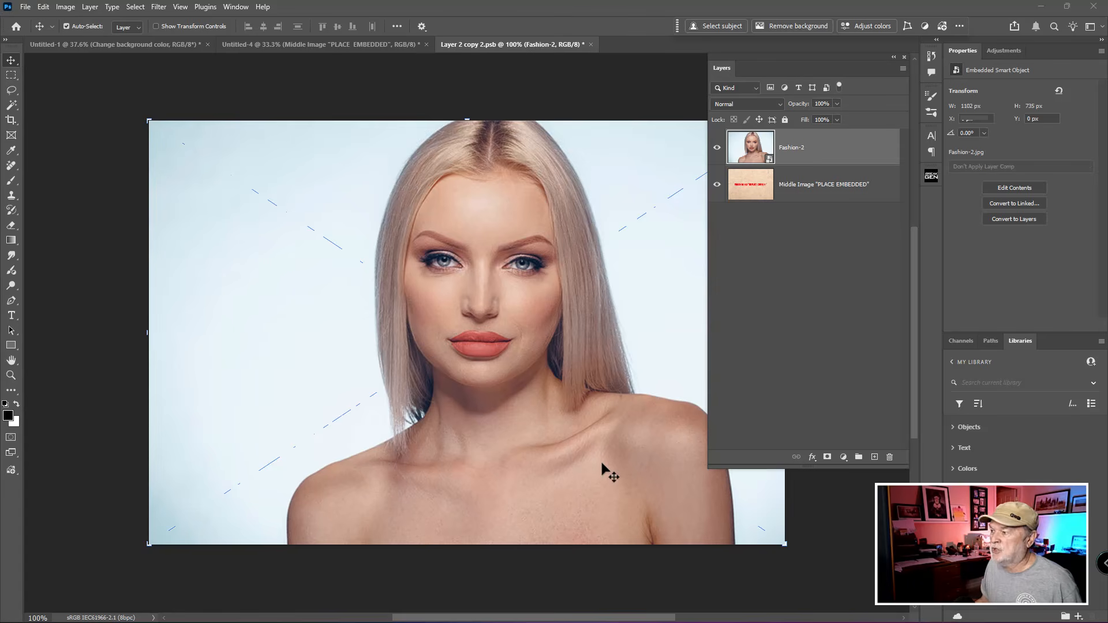
{"action": "left_click", "coordinate": [590, 45]}
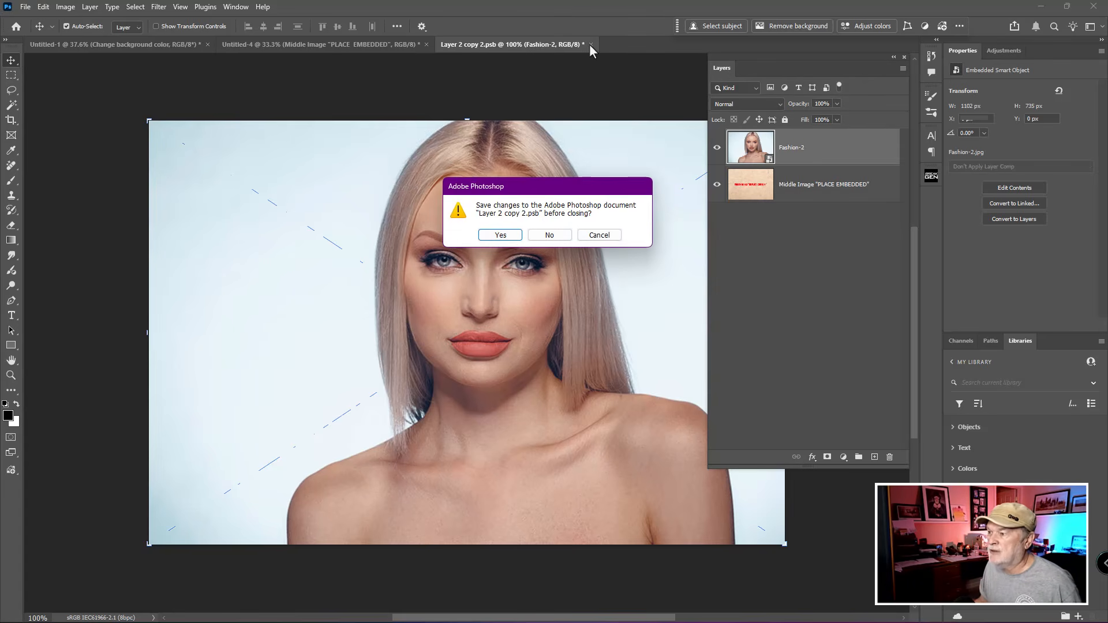
{"action": "left_click", "coordinate": [509, 239]}
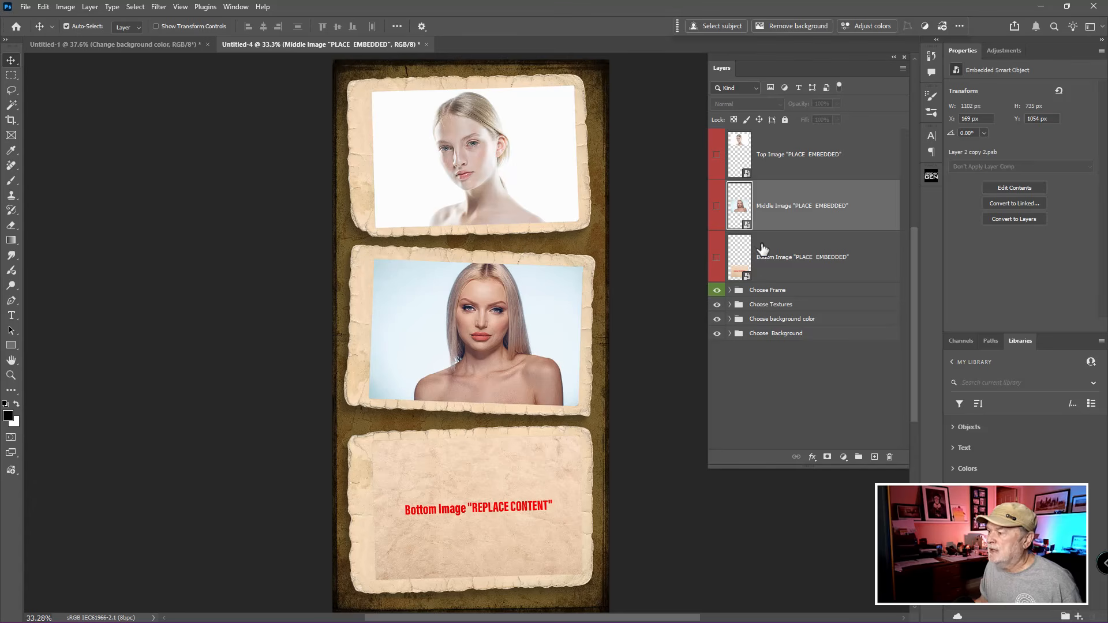
Step: Place Fashion-3.jpg embedded at its default size in the Bottom Image smart object's contents, then save and close them
{"action": "left_click", "coordinate": [742, 260]}
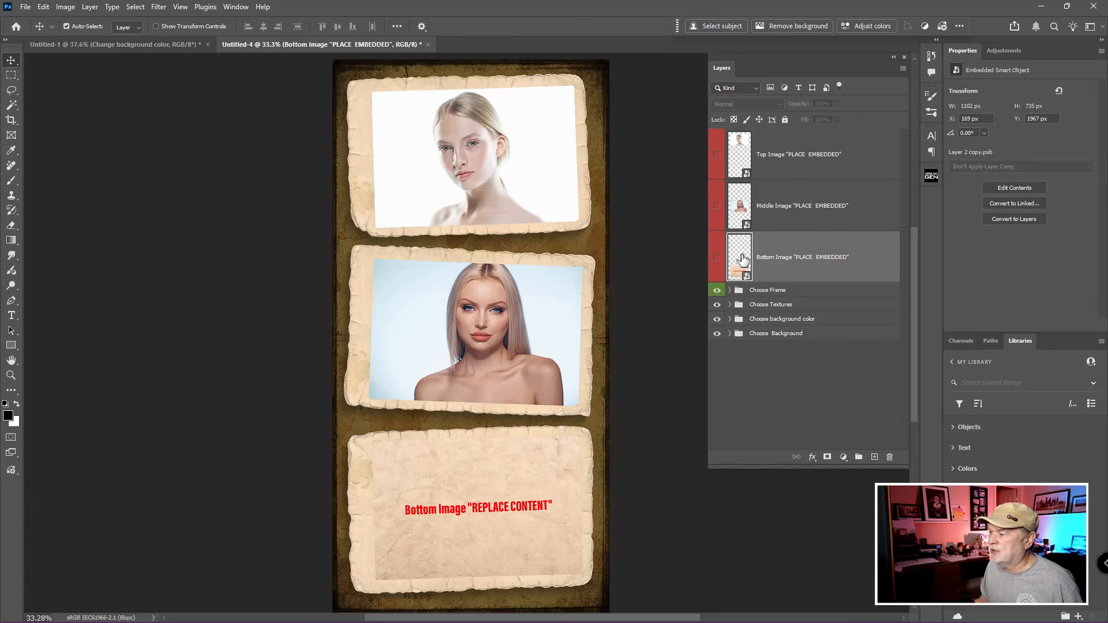
{"action": "double_click", "coordinate": [742, 259]}
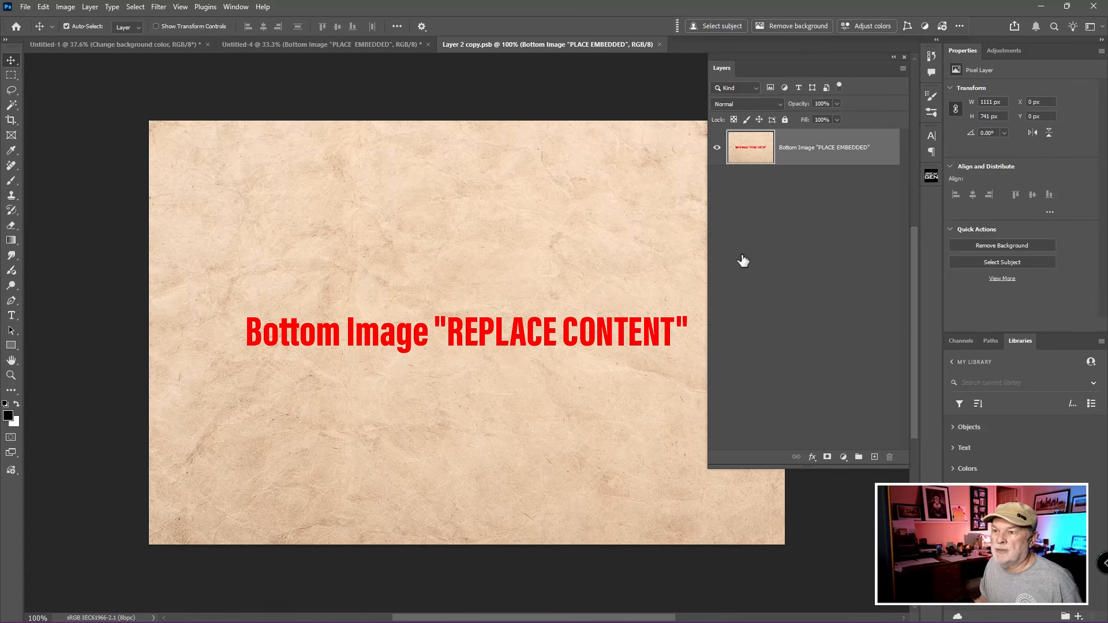
{"action": "left_click", "coordinate": [25, 7]}
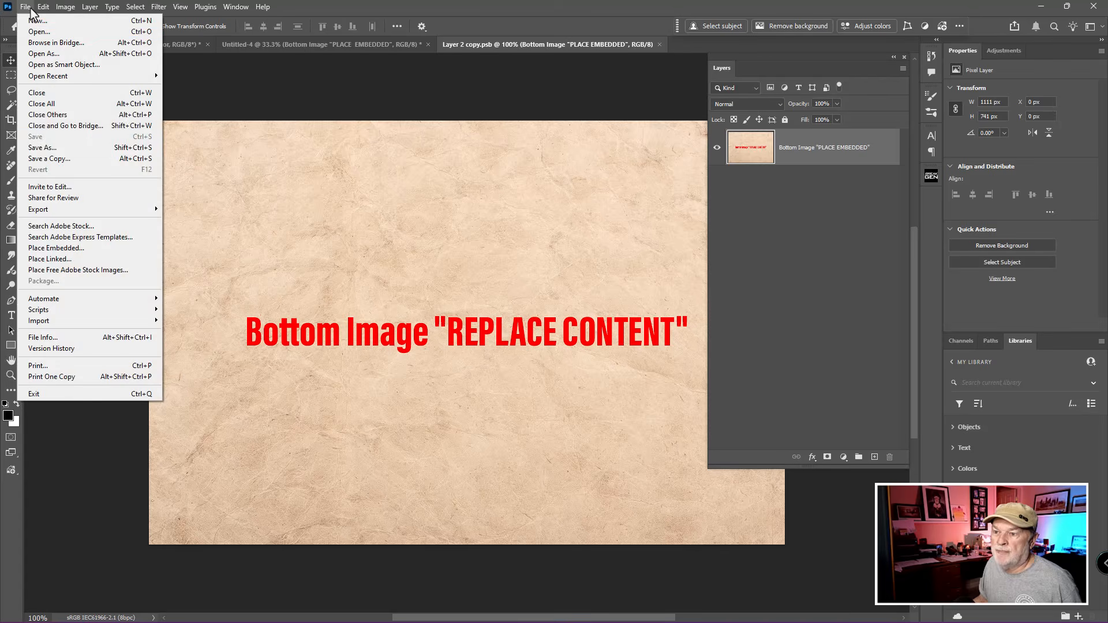
{"action": "left_click", "coordinate": [74, 248]}
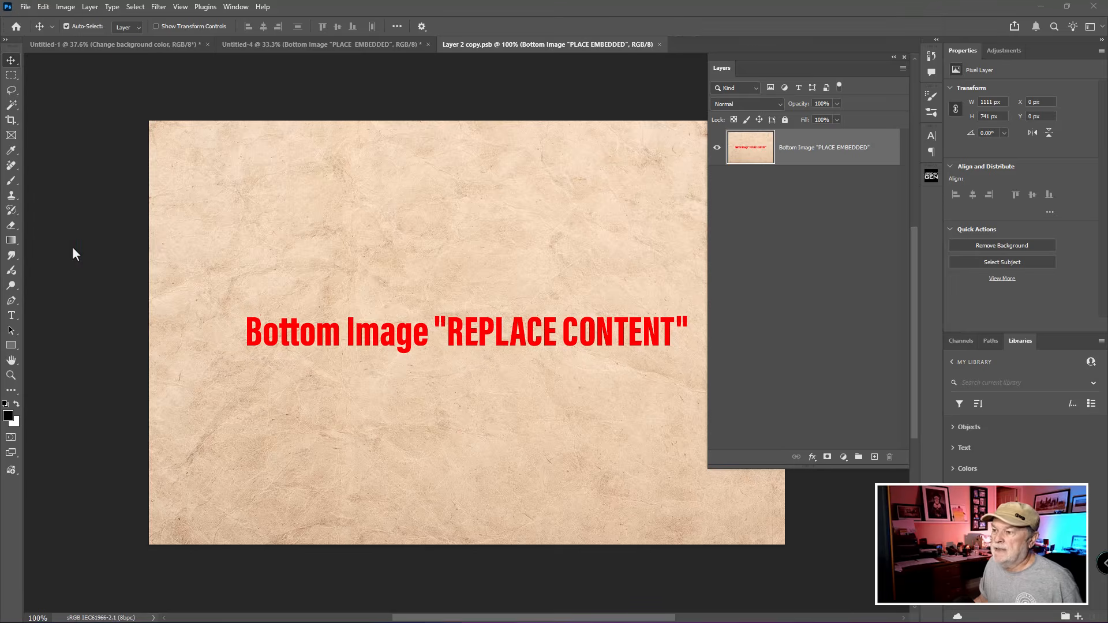
{"action": "left_click", "coordinate": [465, 173]}
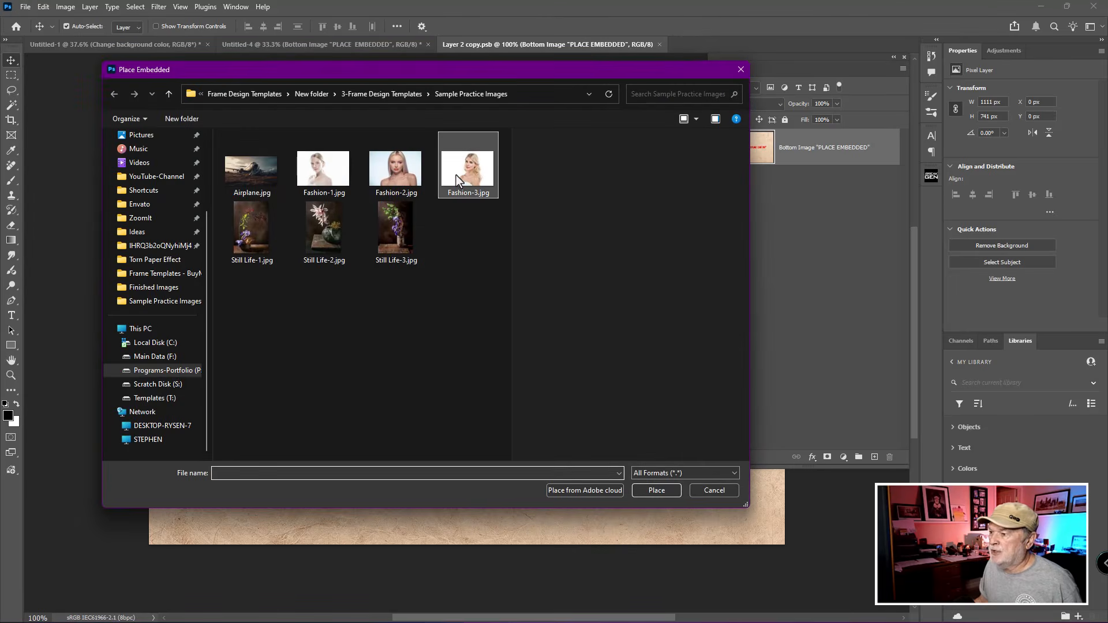
{"action": "left_click", "coordinate": [651, 494]}
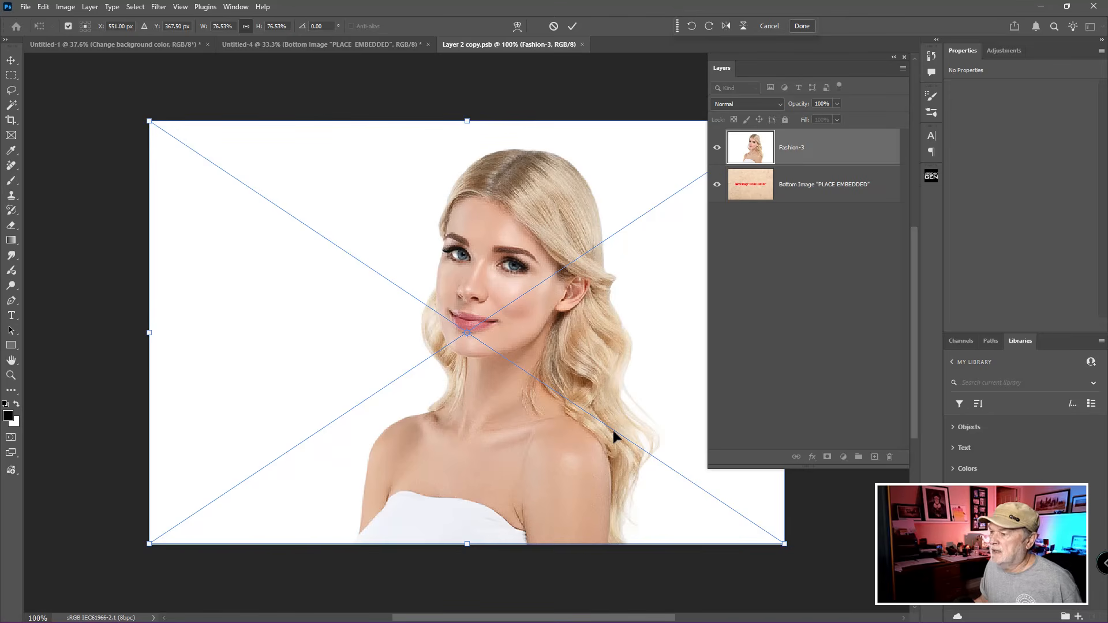
{"action": "key", "text": "Return"}
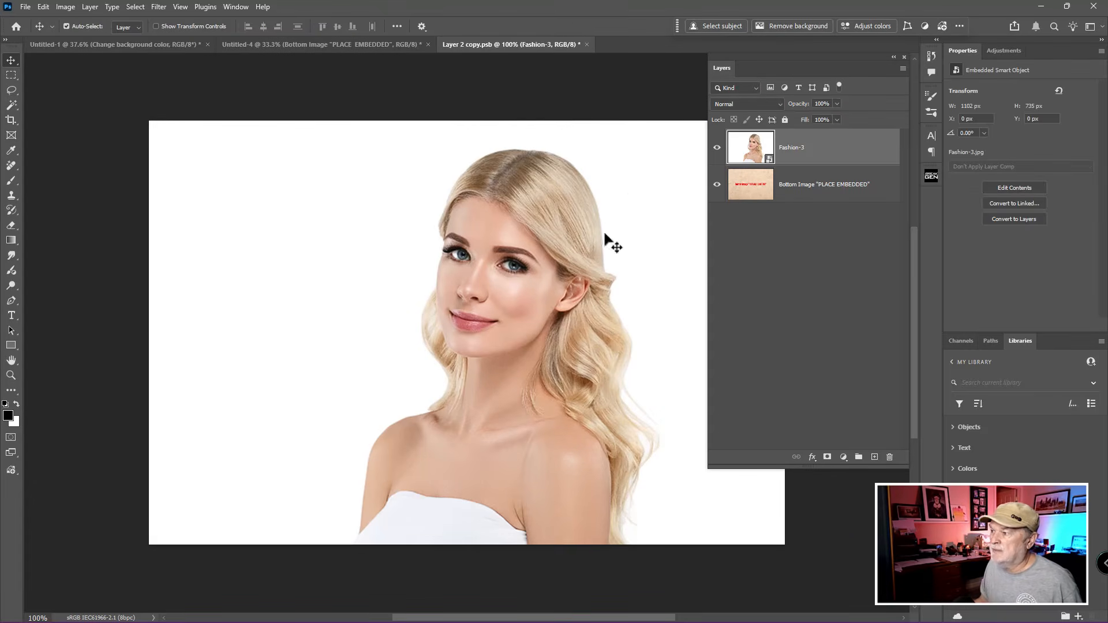
{"action": "left_click", "coordinate": [587, 44]}
{"action": "left_click", "coordinate": [500, 235]}
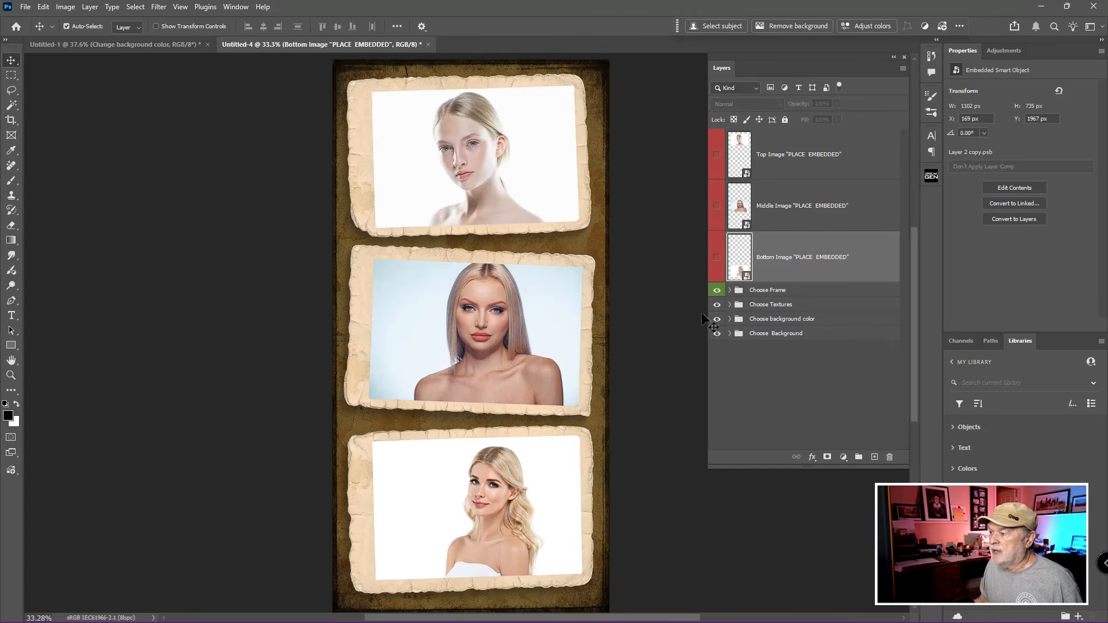
Step: Expand the Choose Frame group and switch the visible frame style from Torn Print Border to Old Print Border
{"action": "left_click", "coordinate": [734, 305]}
{"action": "left_click", "coordinate": [729, 291]}
{"action": "key", "text": "ctrl"}
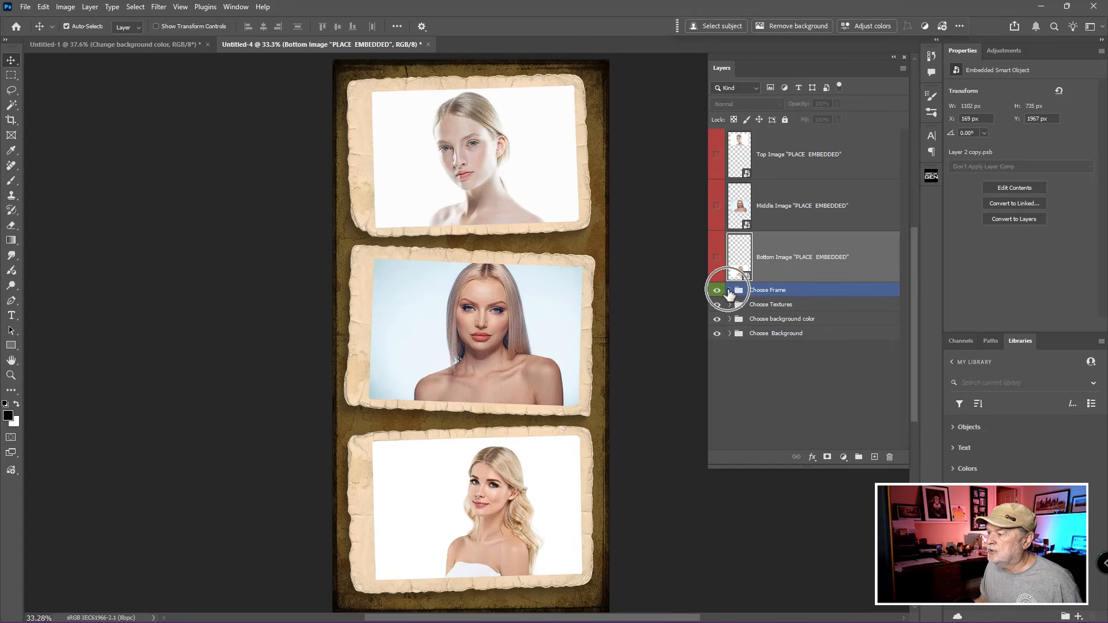
{"action": "left_click", "coordinate": [729, 292]}
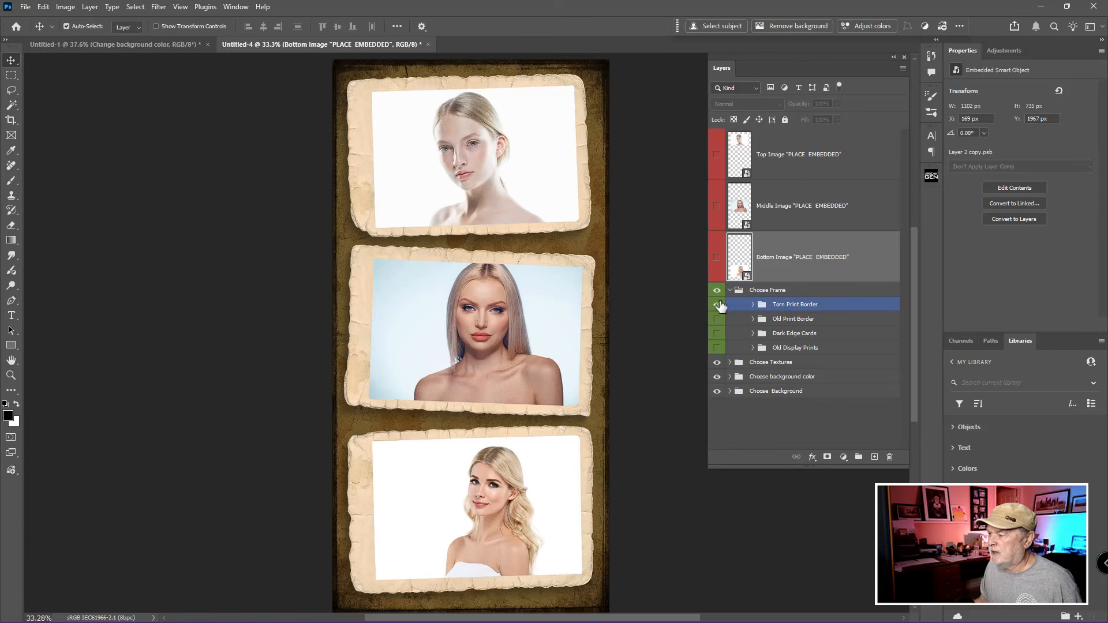
{"action": "left_click", "coordinate": [717, 304]}
{"action": "left_click", "coordinate": [717, 319]}
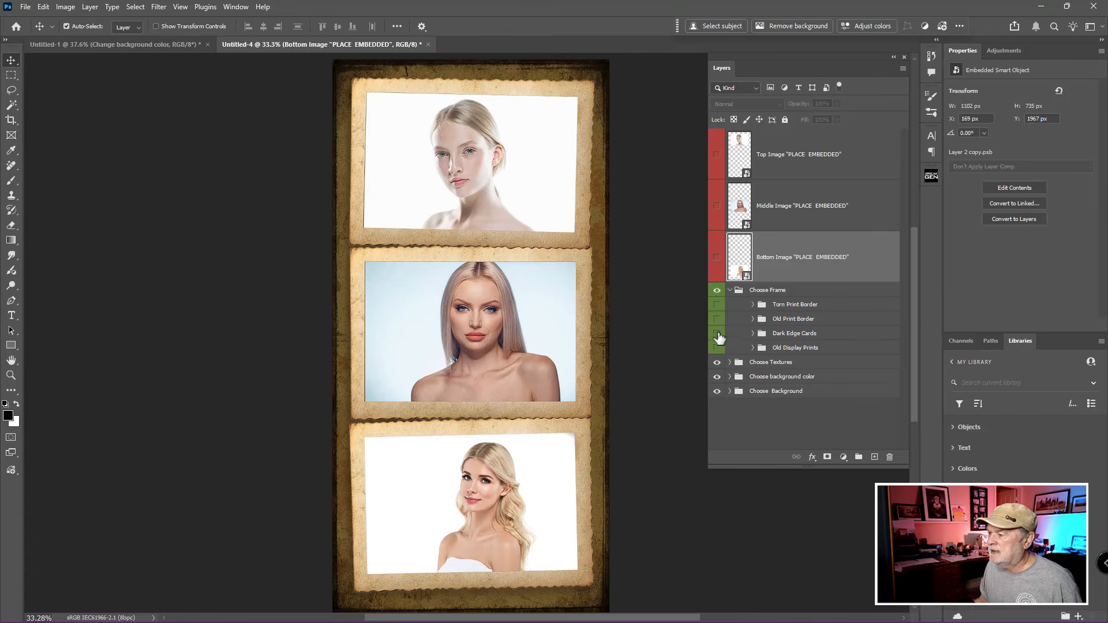
Step: Try the Old Display Prints frame style, then make Dark Edge Cards the only visible frame
{"action": "left_click", "coordinate": [717, 334]}
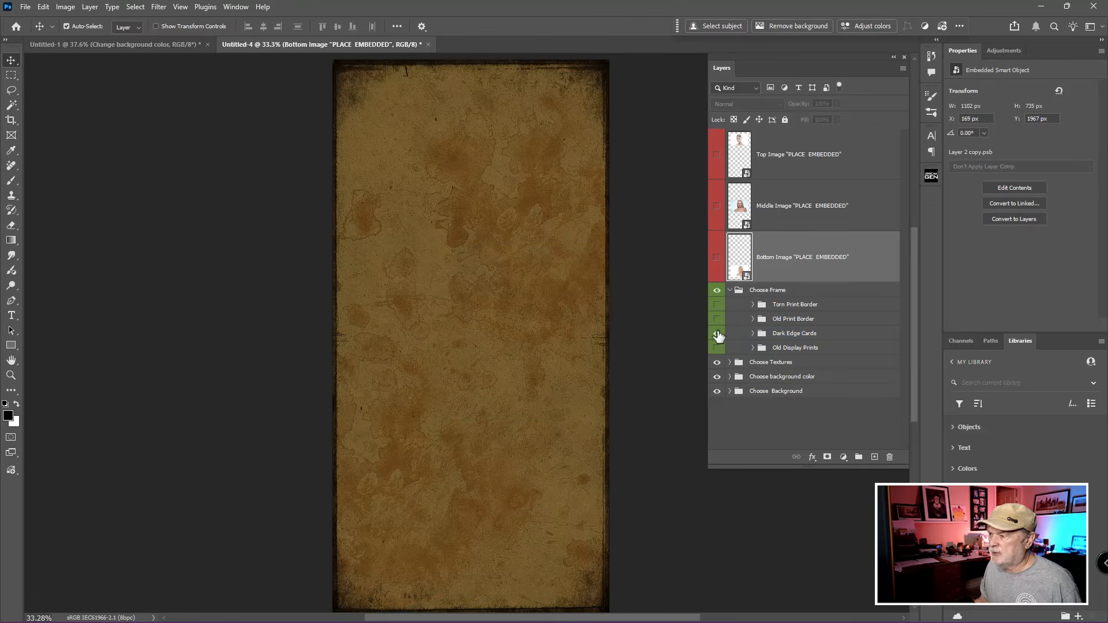
{"action": "left_click", "coordinate": [717, 348]}
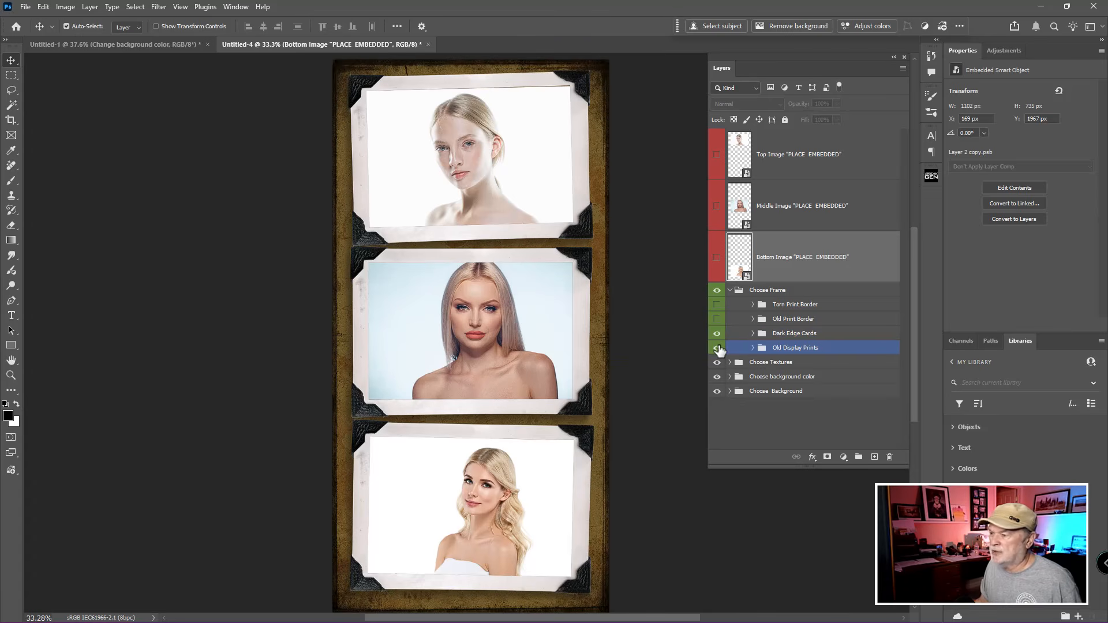
{"action": "left_click_drag", "start_coordinate": [718, 349], "coordinate": [717, 335]}
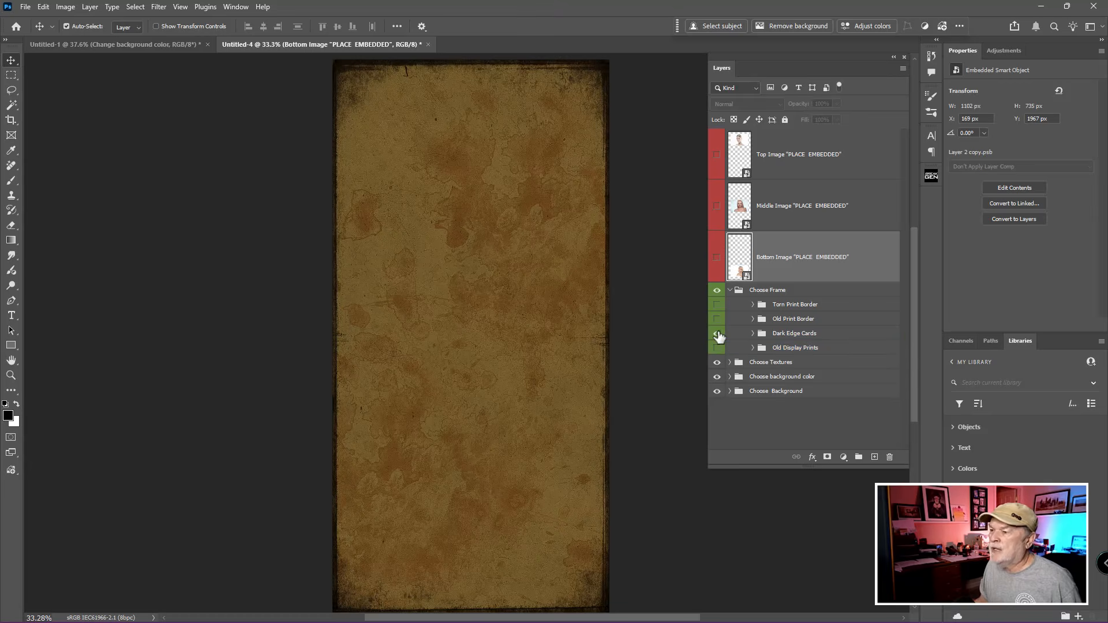
{"action": "left_click", "coordinate": [718, 333]}
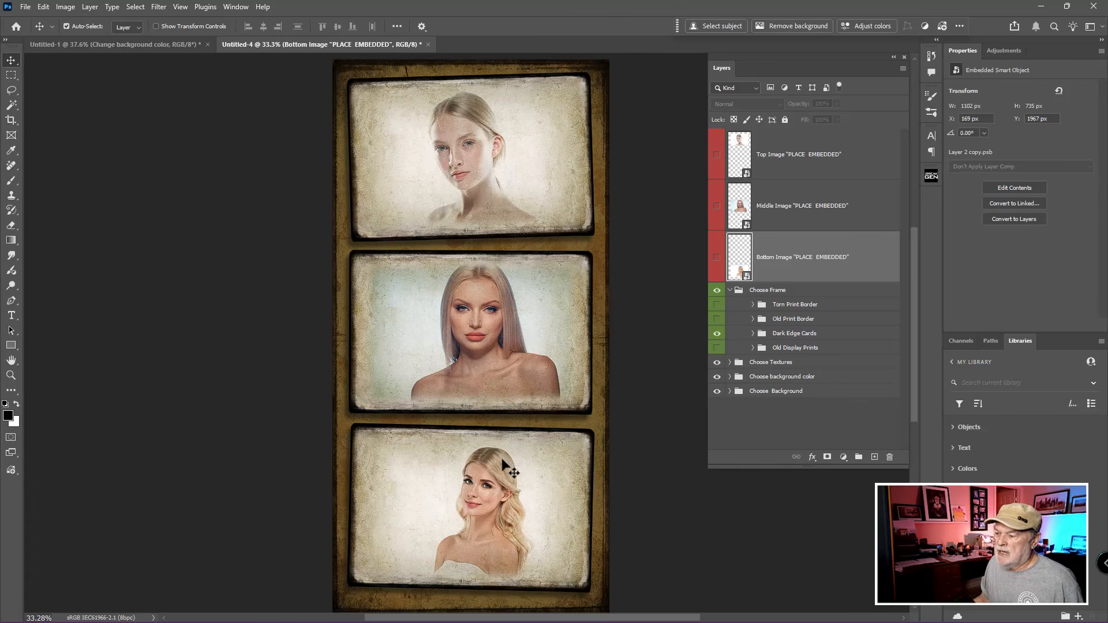
{"action": "left_click_drag", "start_coordinate": [494, 489], "coordinate": [495, 492]}
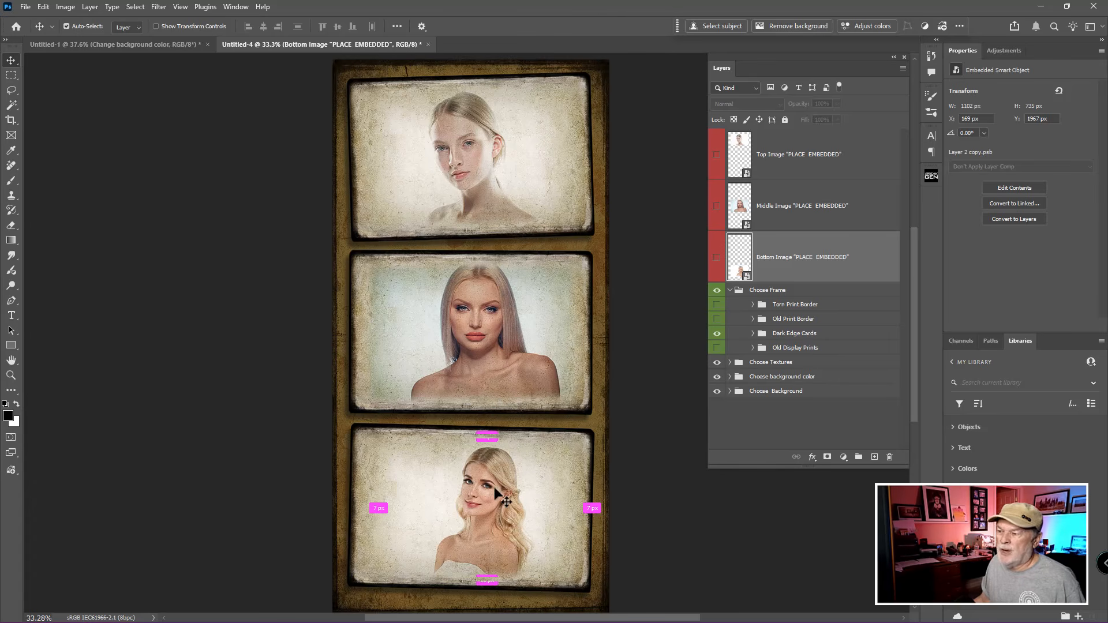
{"action": "left_click", "coordinate": [486, 364]}
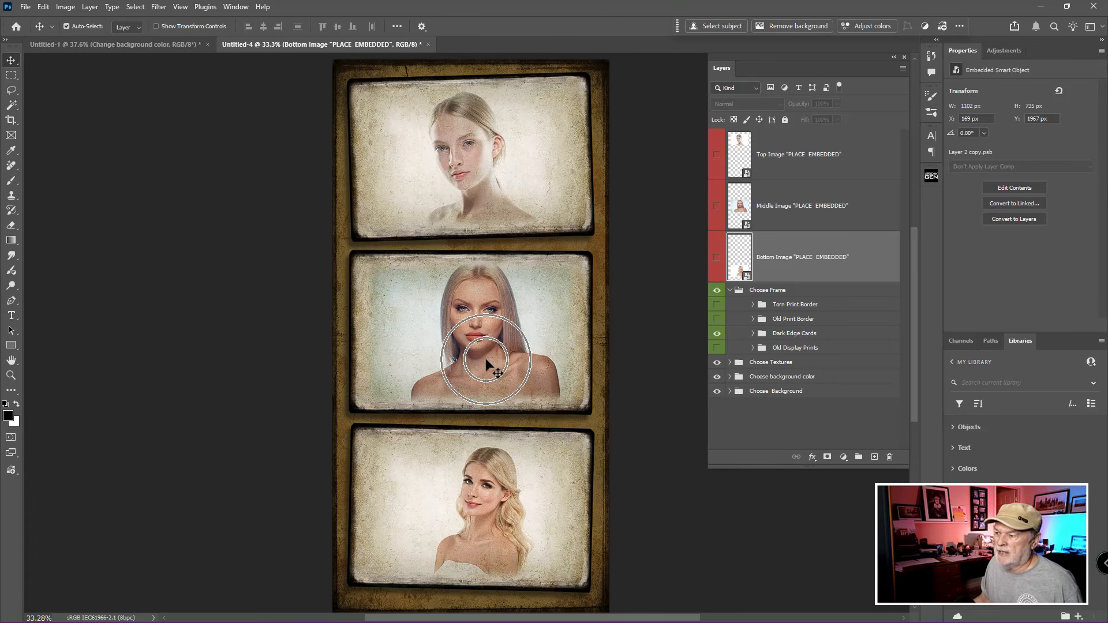
{"action": "key", "text": "ctrl"}
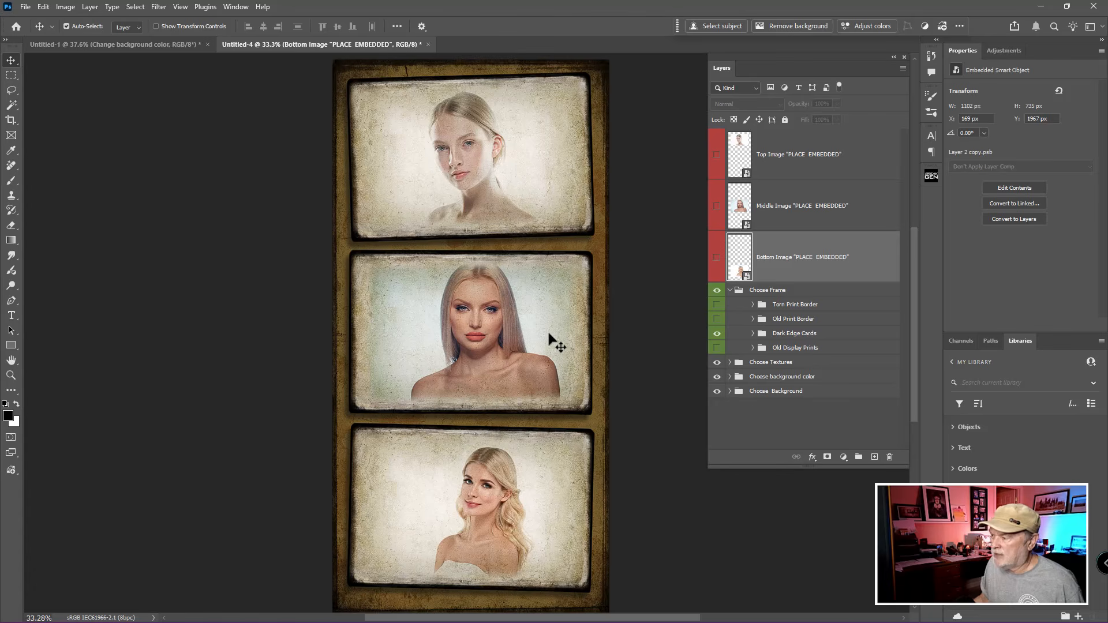
Step: Open the contents of the Middle Image smart object and fit the whole Fashion-2 photo in view
{"action": "left_click", "coordinate": [742, 210]}
{"action": "left_click", "coordinate": [742, 209]}
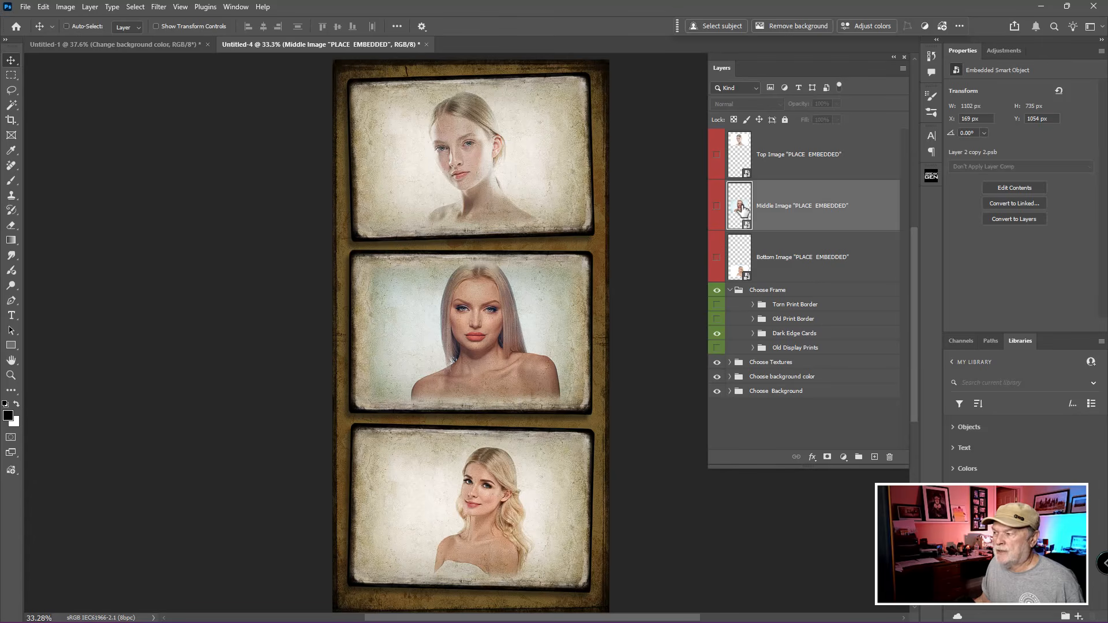
{"action": "left_click", "coordinate": [743, 210], "text": "ctrl"}
{"action": "double_click", "coordinate": [743, 209]}
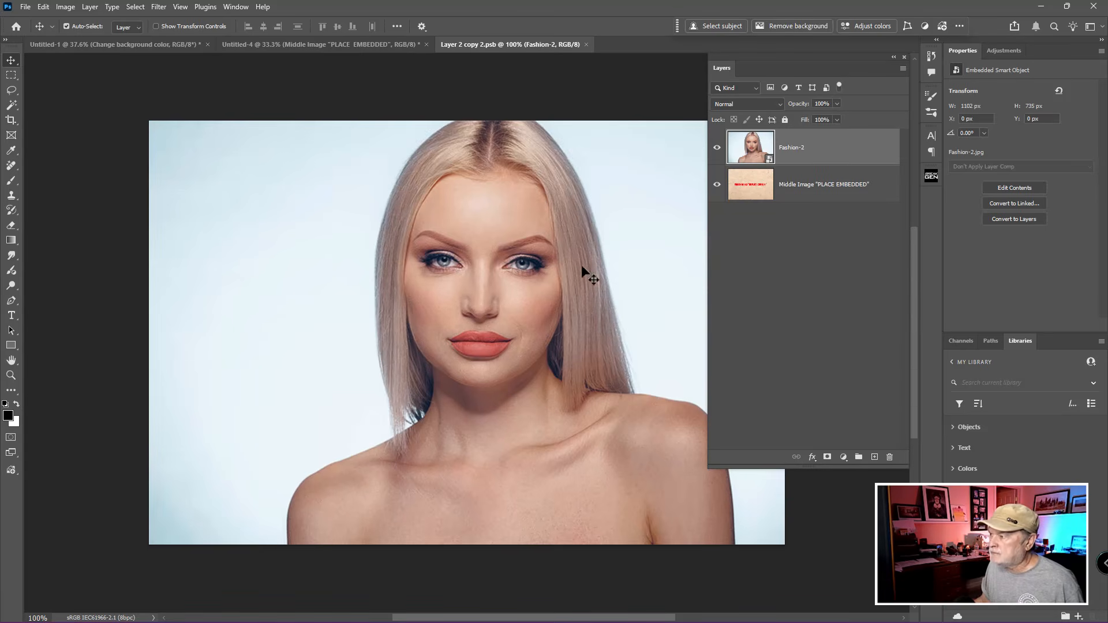
{"action": "left_click_drag", "start_coordinate": [564, 287], "coordinate": [523, 248]}
{"action": "scroll", "coordinate": [524, 267], "scroll_direction": "down", "scroll_amount": 3}
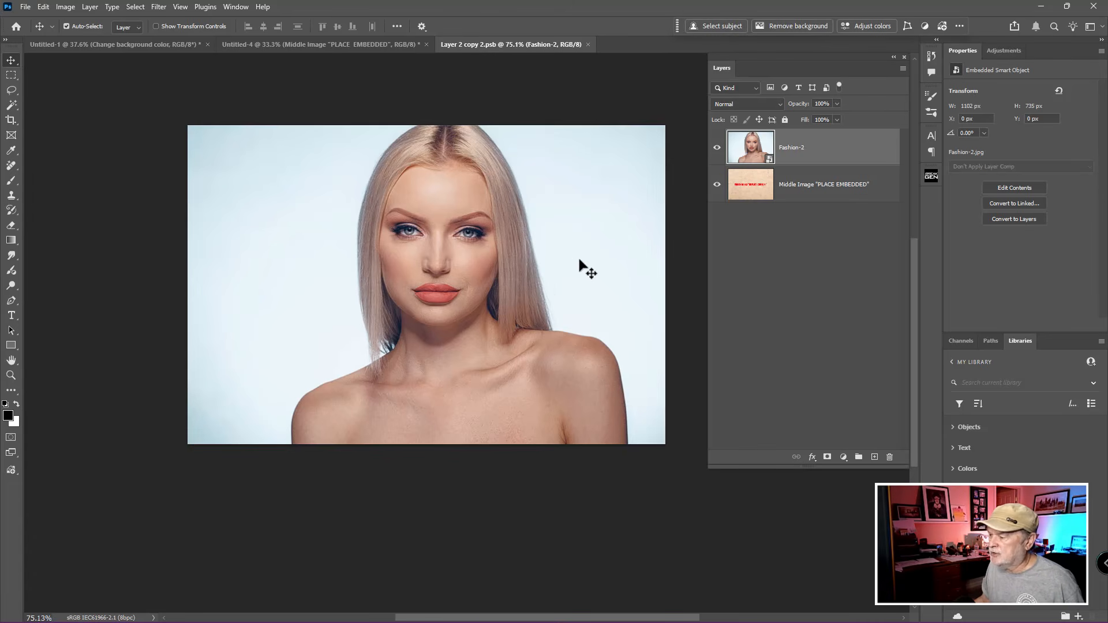
Step: Add a Hue/Saturation adjustment above Fashion-2 with Saturation -31, and compare the photo with and without it
{"action": "left_click", "coordinate": [843, 457]}
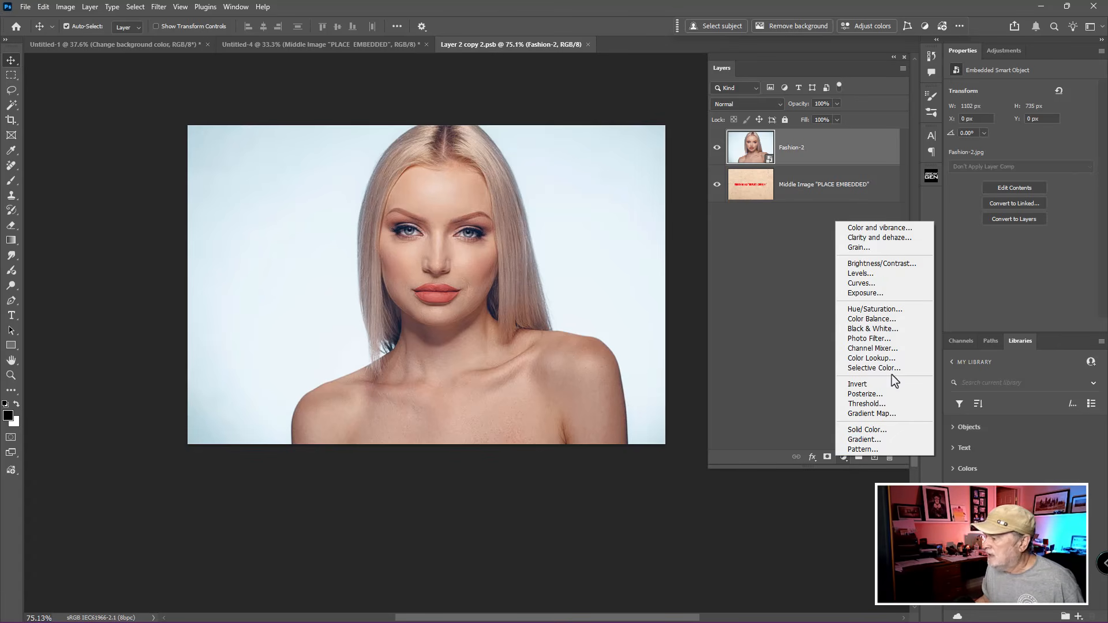
{"action": "left_click", "coordinate": [887, 311]}
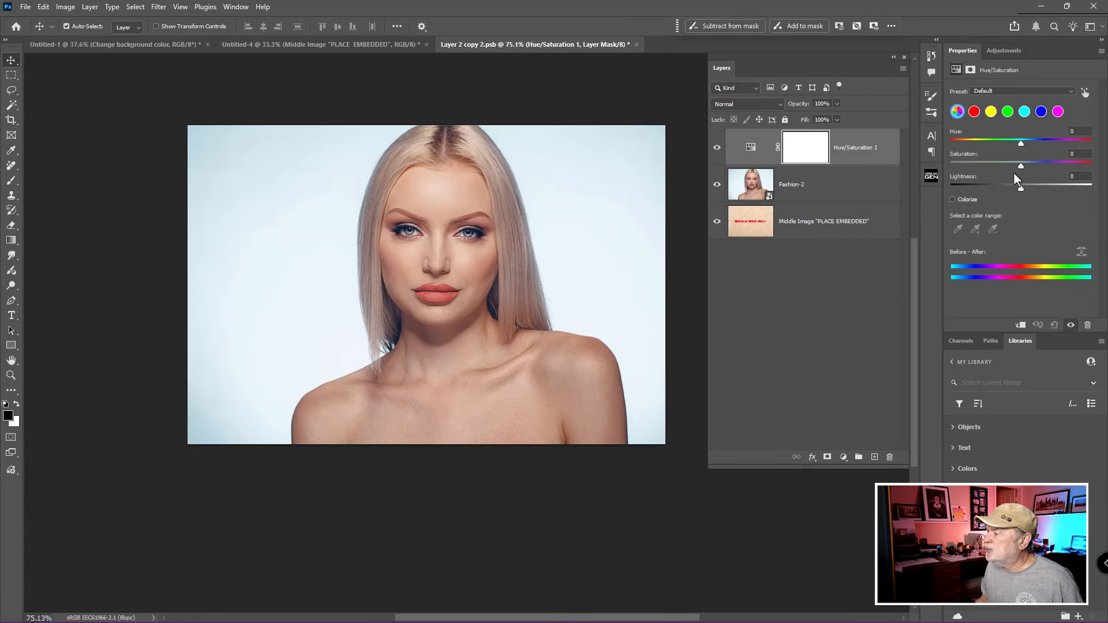
{"action": "left_click_drag", "start_coordinate": [1020, 165], "coordinate": [999, 168]}
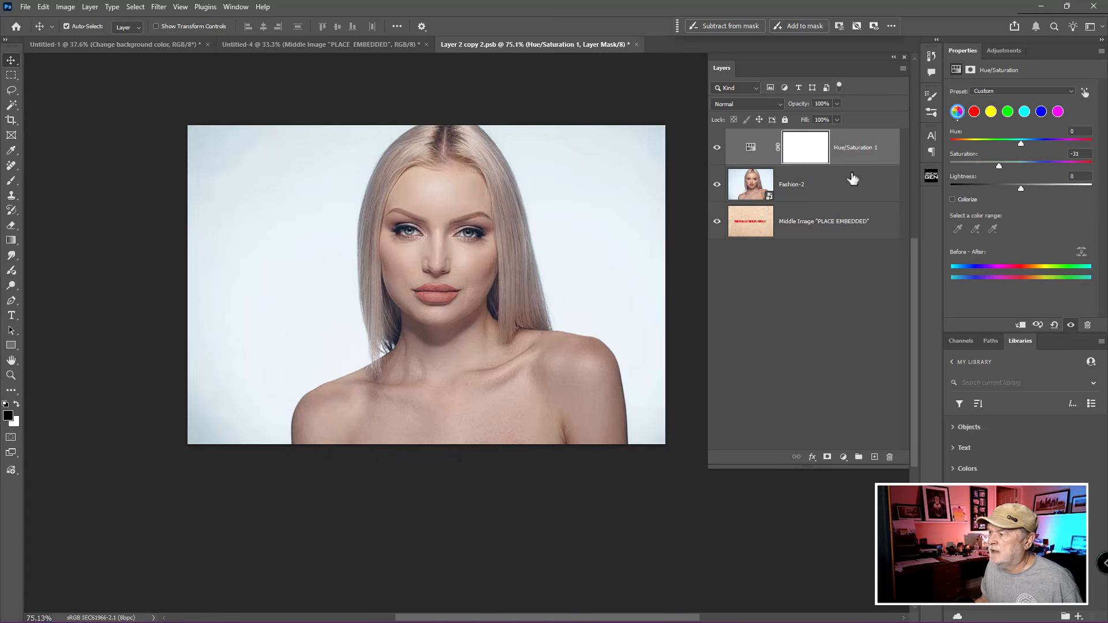
{"action": "left_click", "coordinate": [717, 148]}
{"action": "left_click", "coordinate": [716, 148]}
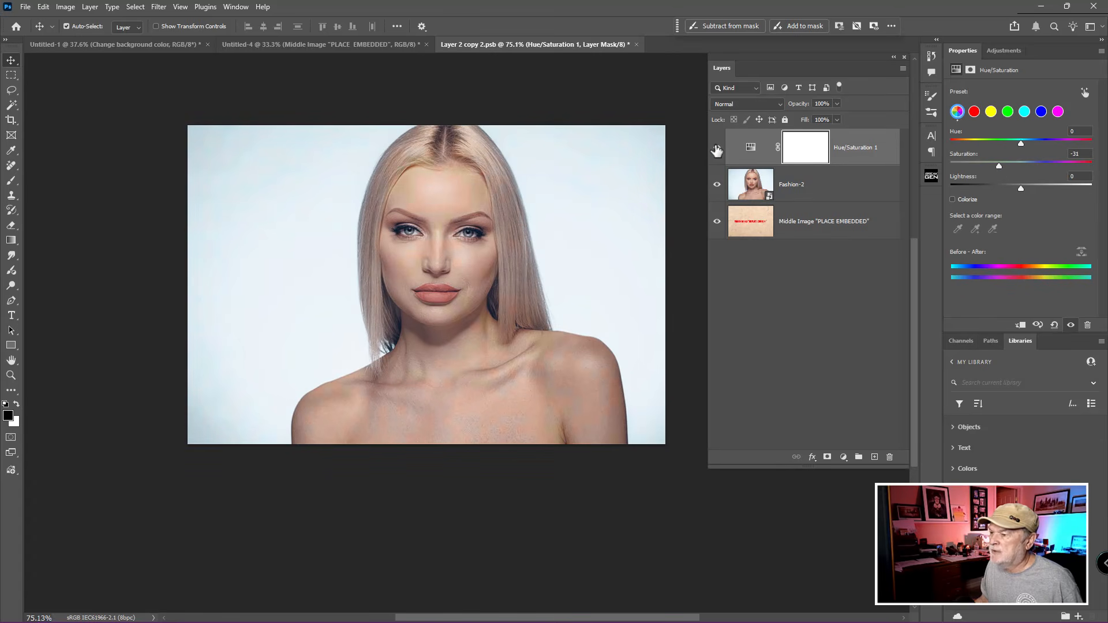
{"action": "left_click", "coordinate": [717, 148]}
{"action": "left_click", "coordinate": [716, 148]}
{"action": "left_click", "coordinate": [750, 146]}
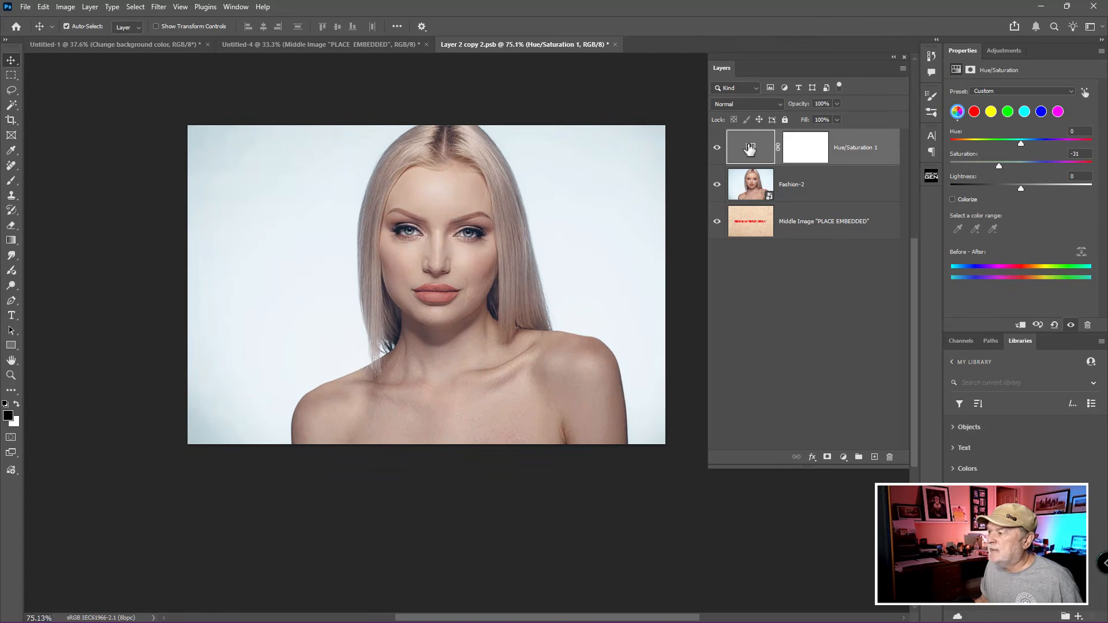
Step: Add a Brightness/Contrast adjustment with Brightness 38 above the Hue/Saturation layer, then save and close the Middle Image contents
{"action": "left_click", "coordinate": [844, 457]}
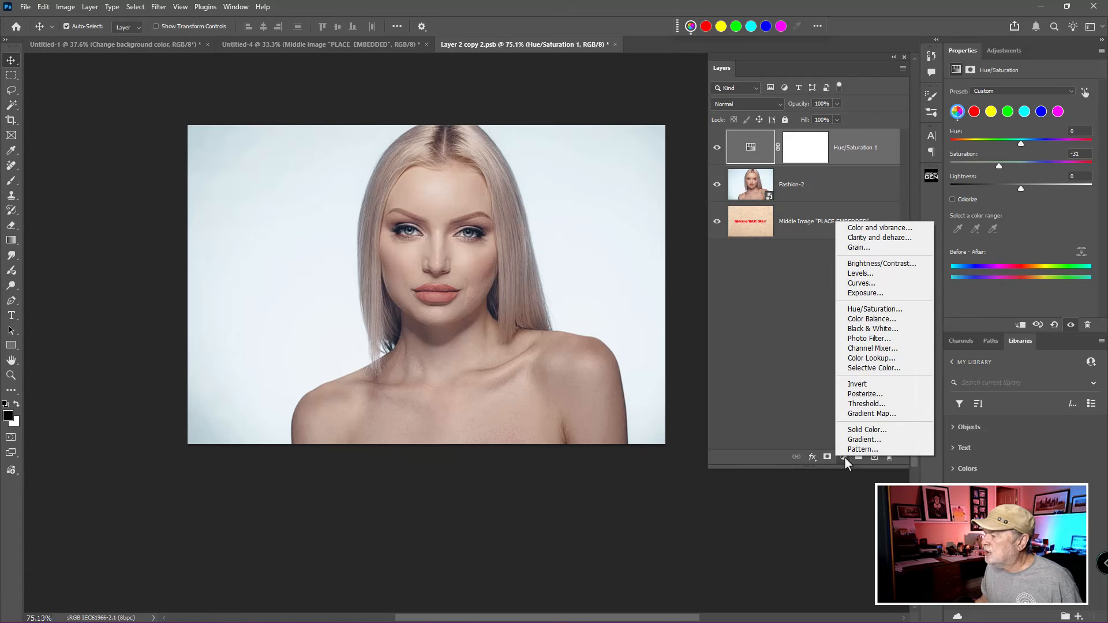
{"action": "left_click", "coordinate": [866, 266]}
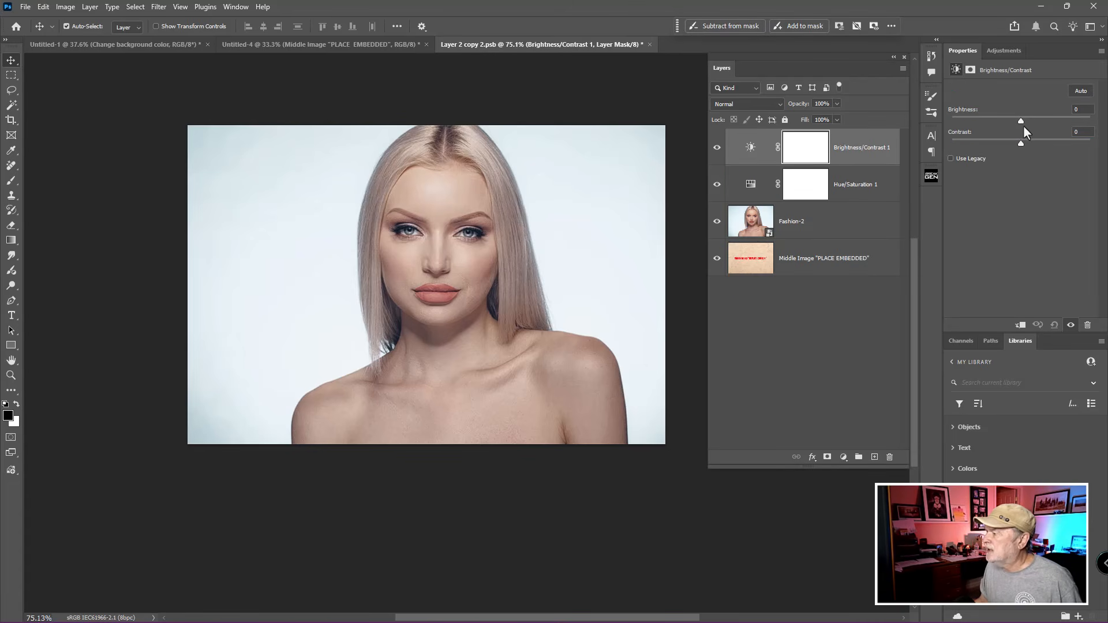
{"action": "left_click_drag", "start_coordinate": [1023, 123], "coordinate": [1038, 123]}
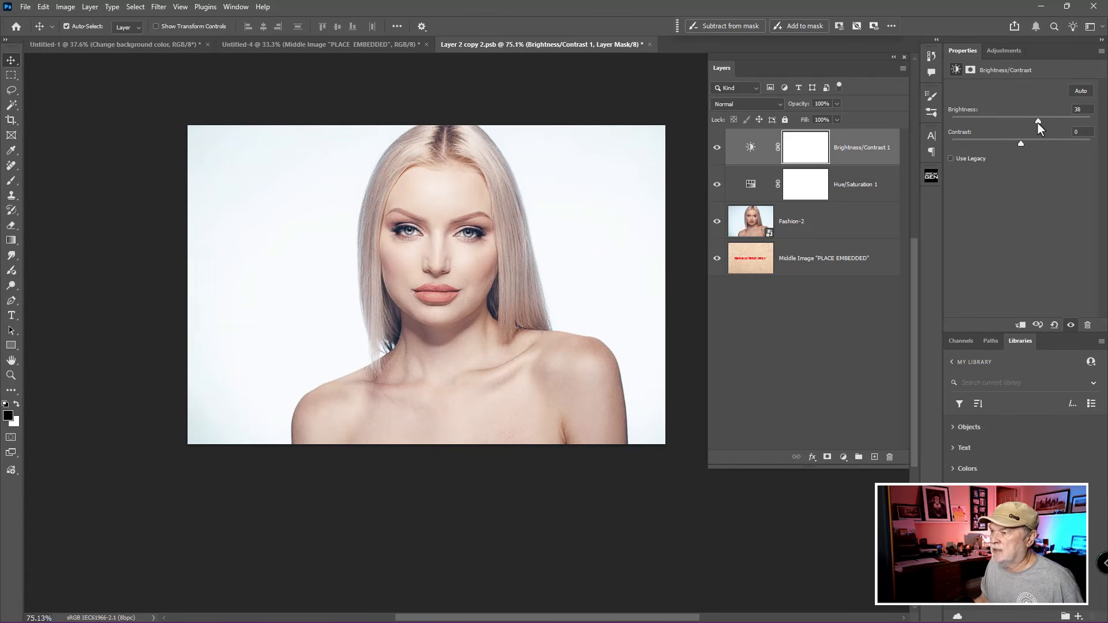
{"action": "left_click", "coordinate": [737, 168]}
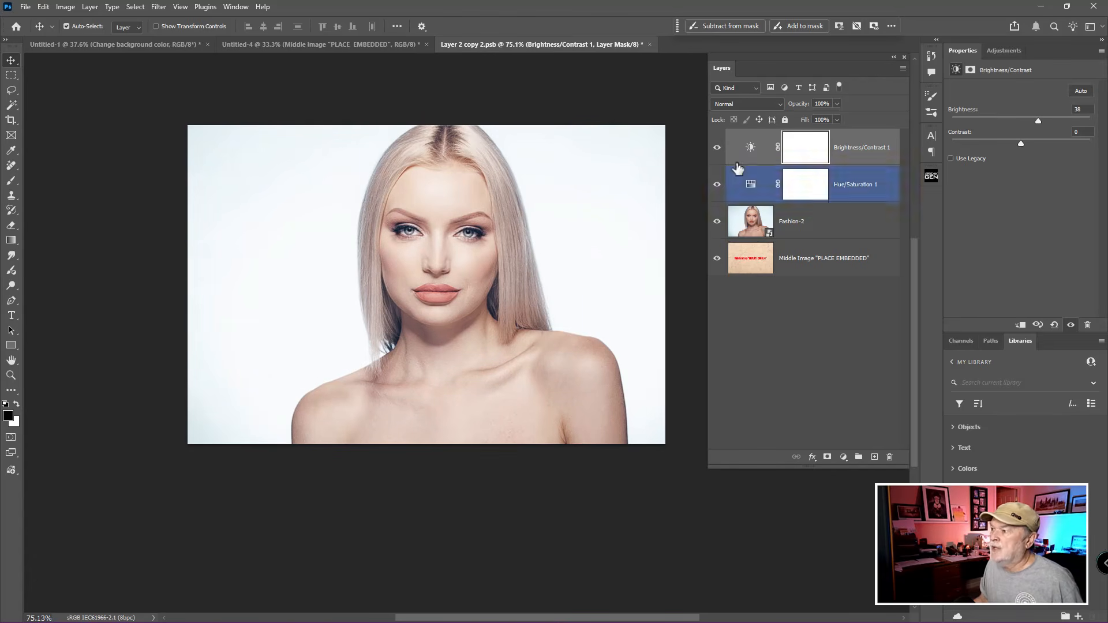
{"action": "left_click", "coordinate": [650, 44]}
{"action": "left_click", "coordinate": [501, 236]}
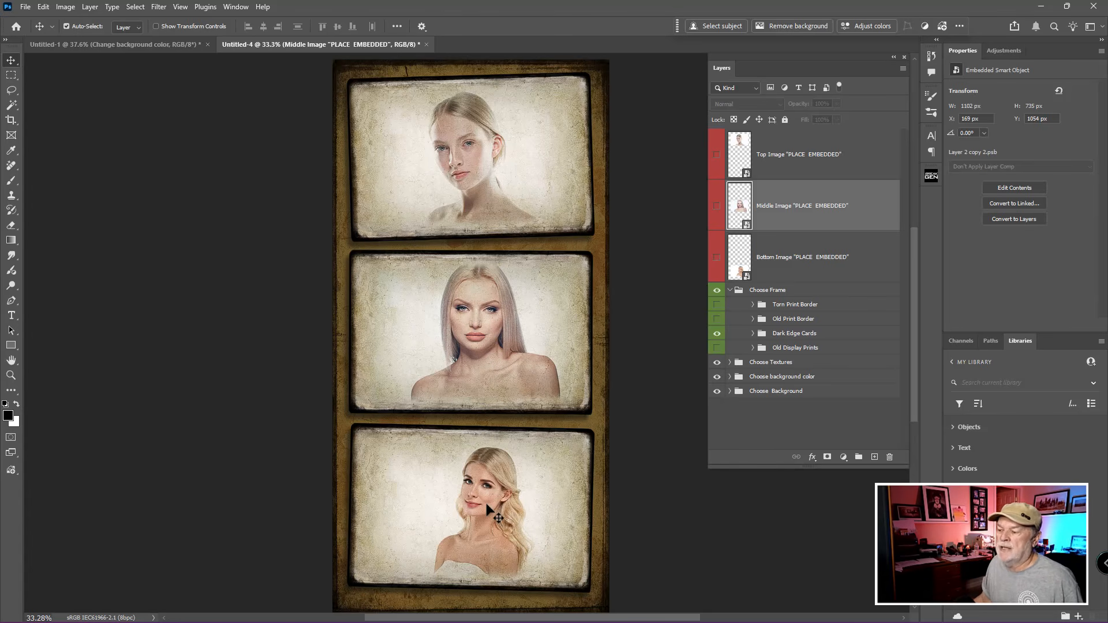
Step: Reopen the Middle Image smart object's contents to check its adjustment layers, then close them without changes
{"action": "key", "text": "ctrl"}
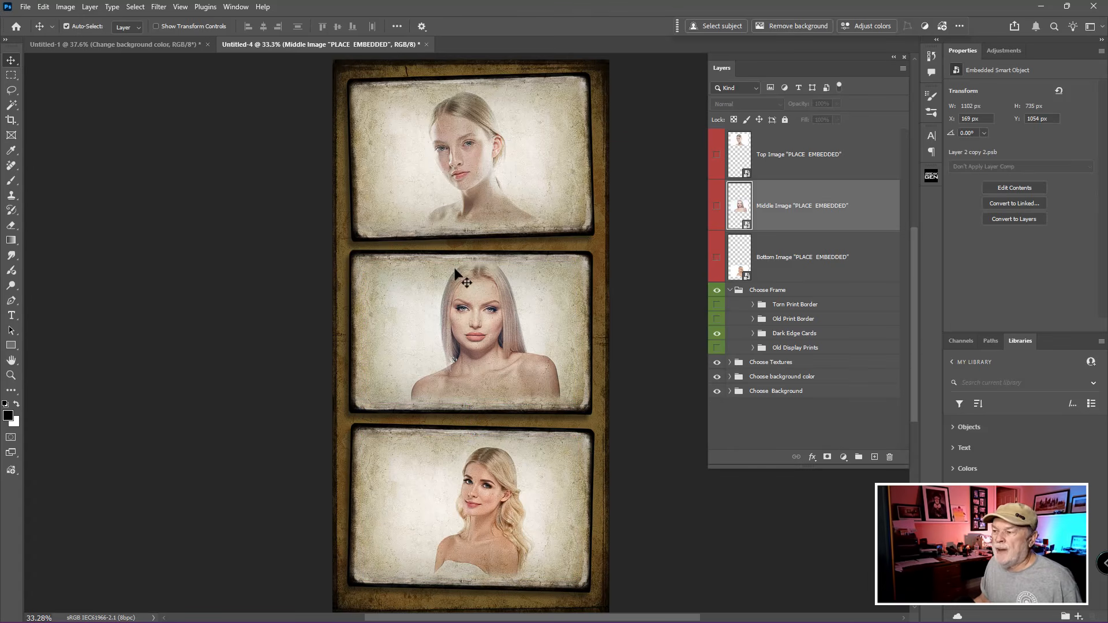
{"action": "double_click", "coordinate": [741, 216]}
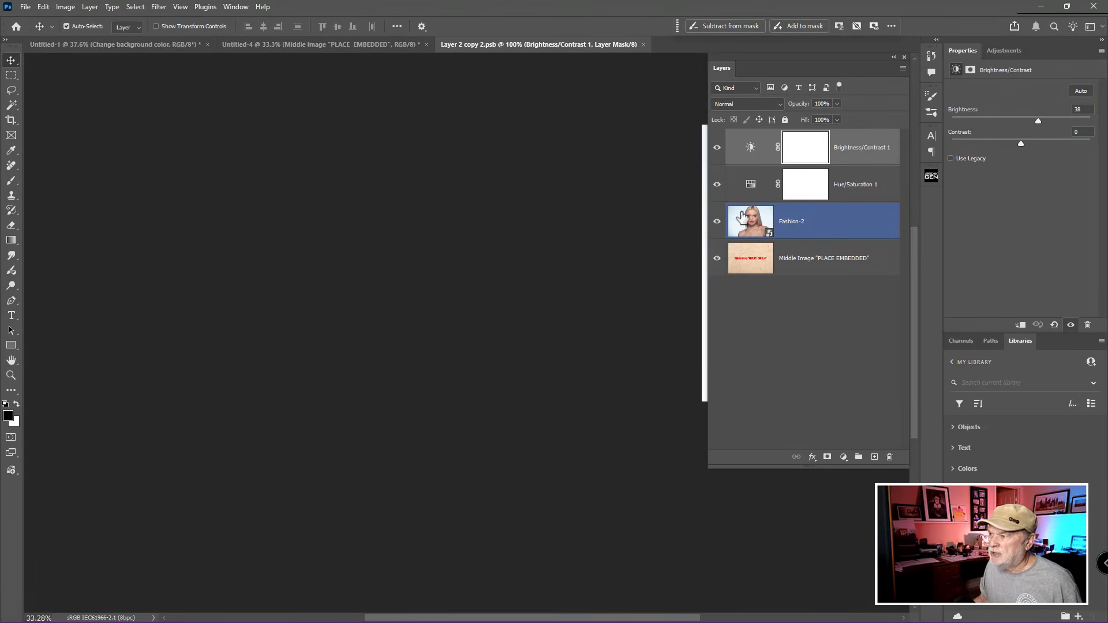
{"action": "left_click", "coordinate": [644, 44]}
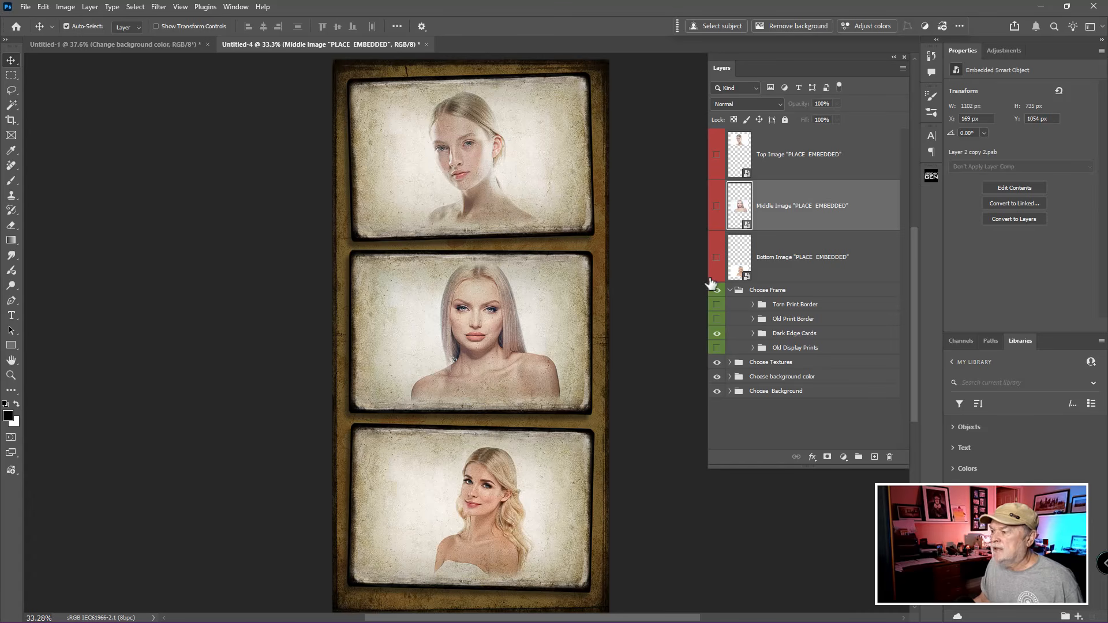
Step: Try the Postcard background from the Choose Background group, then hide it again and collapse the group
{"action": "left_click", "coordinate": [730, 290]}
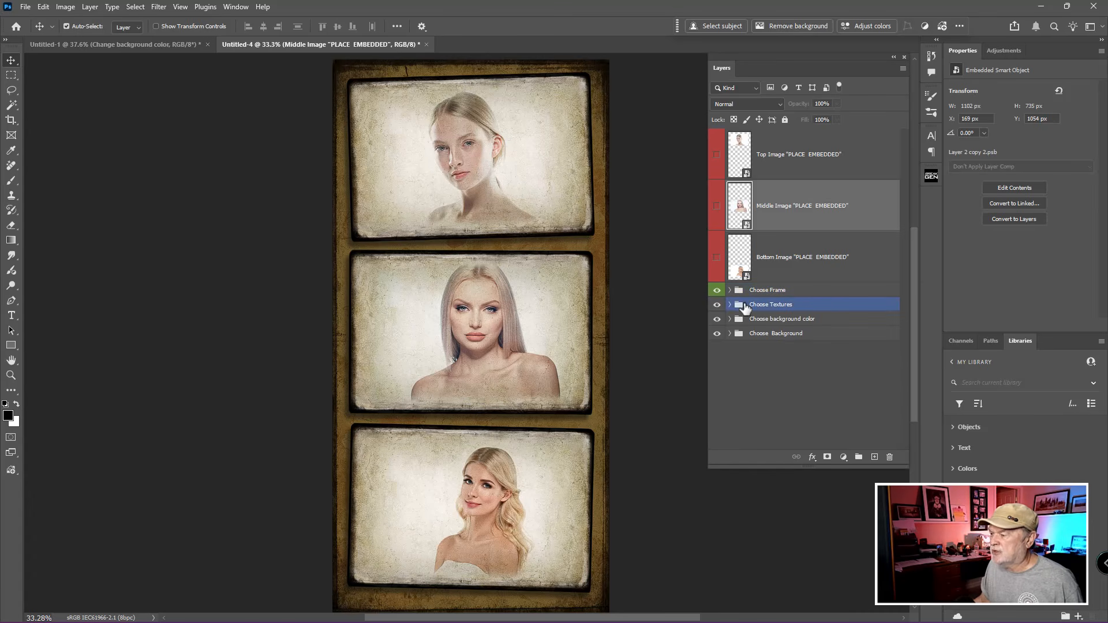
{"action": "left_click", "coordinate": [729, 334]}
{"action": "left_click", "coordinate": [717, 368]}
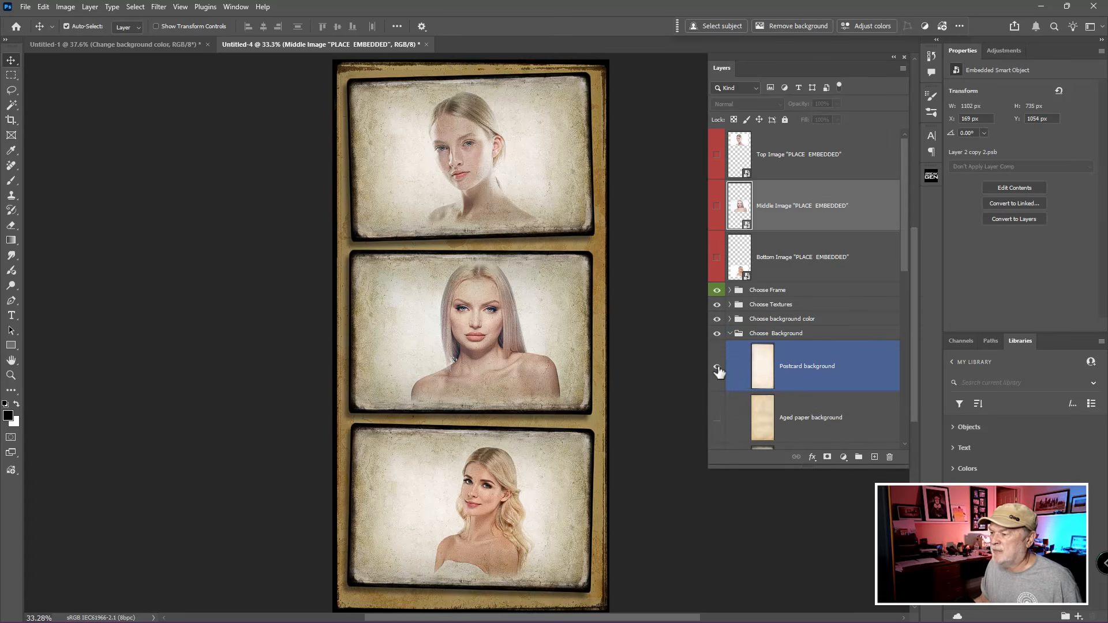
{"action": "left_click", "coordinate": [717, 368]}
{"action": "left_click", "coordinate": [734, 334]}
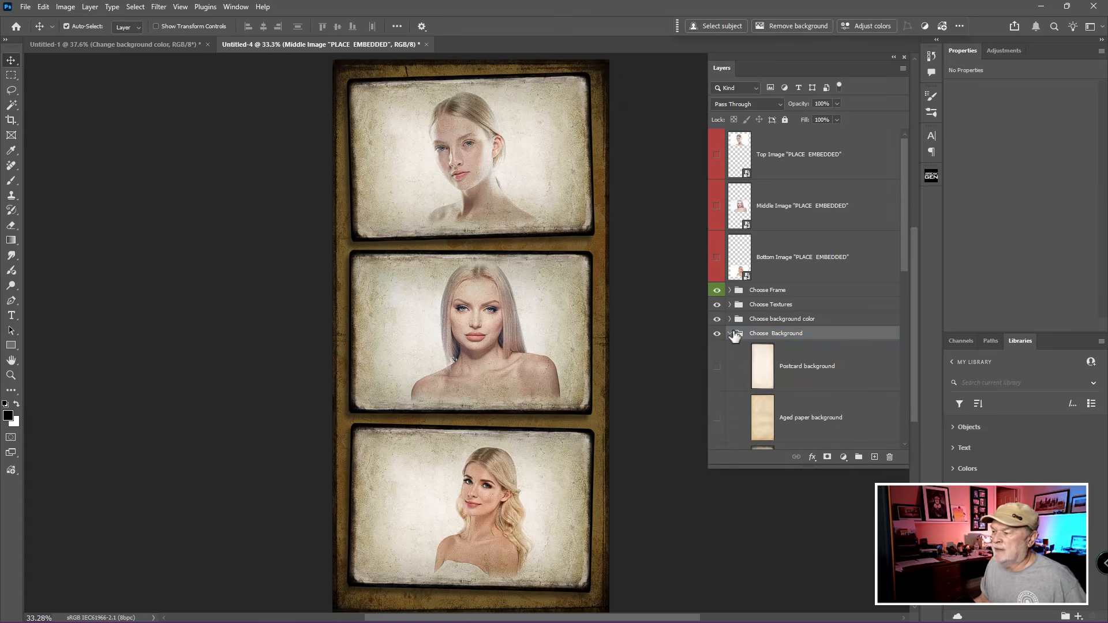
{"action": "left_click", "coordinate": [730, 334]}
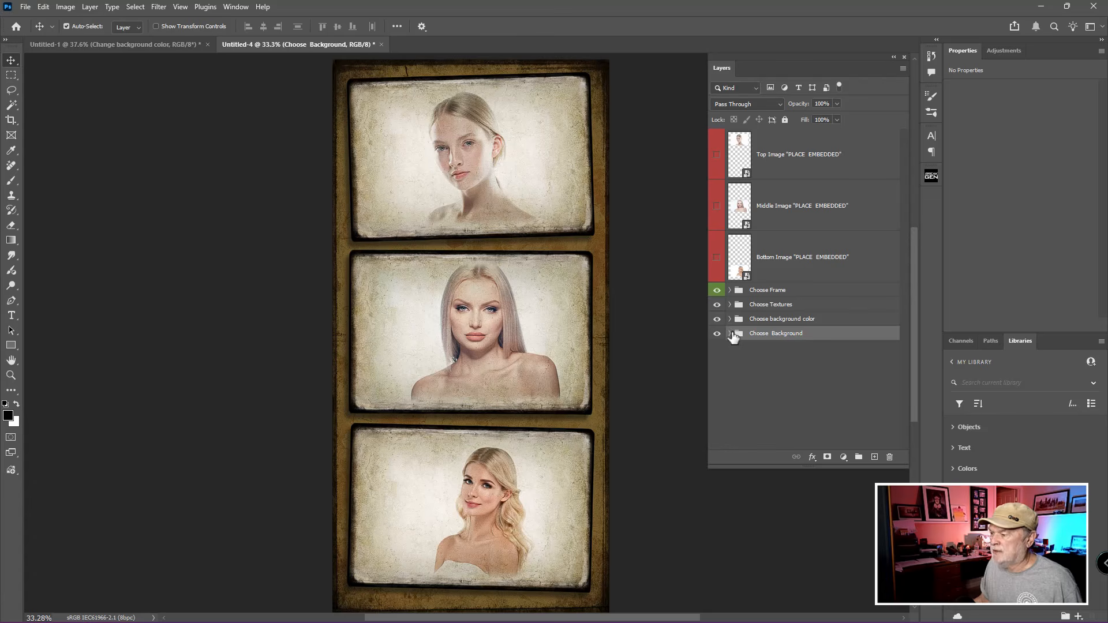